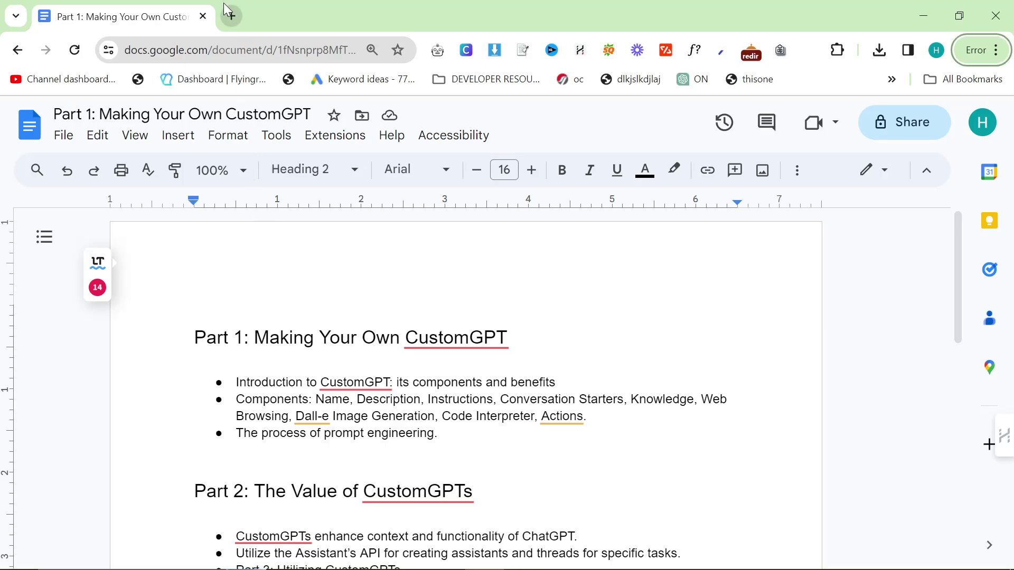
# - Open a new browser tab beside the course outline document
pyautogui.click(230, 15)
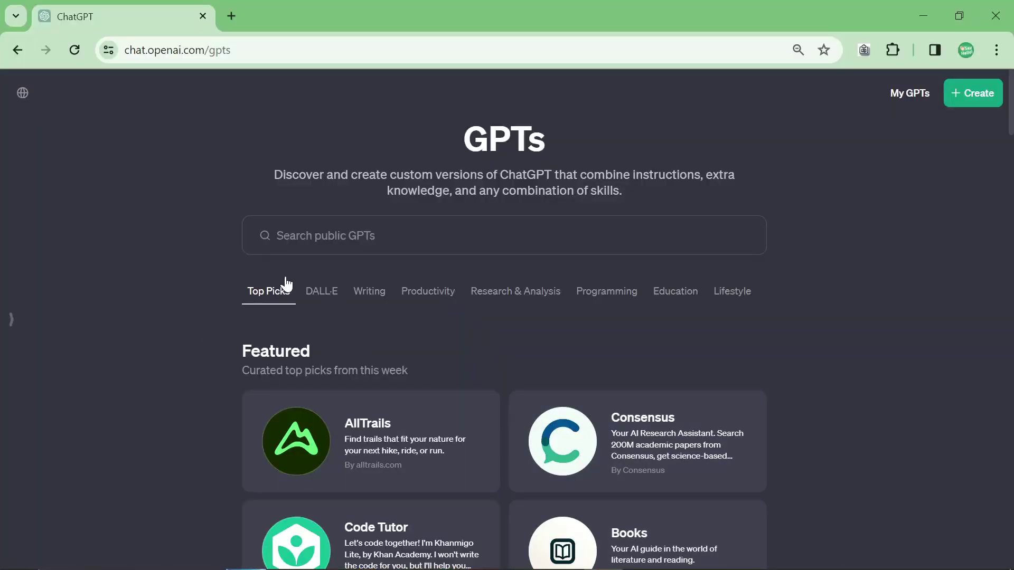
# - Scroll the GPT store to the Writing category and show more of its GPTs
pyautogui.scroll(-10, 362, 267)
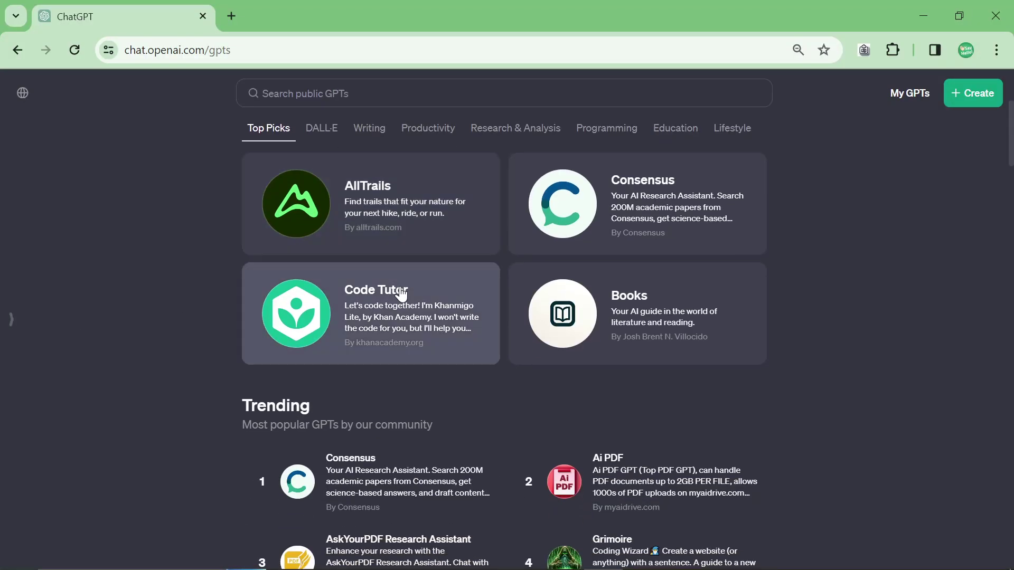
pyautogui.scroll(3, 414, 293)
pyautogui.scroll(-18, 414, 294)
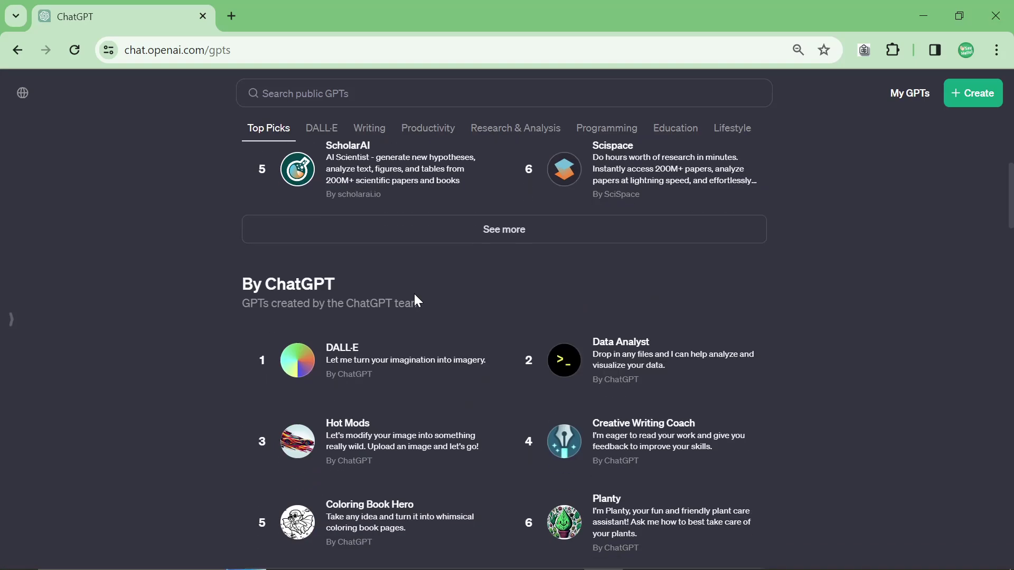
pyautogui.scroll(-5, 415, 302)
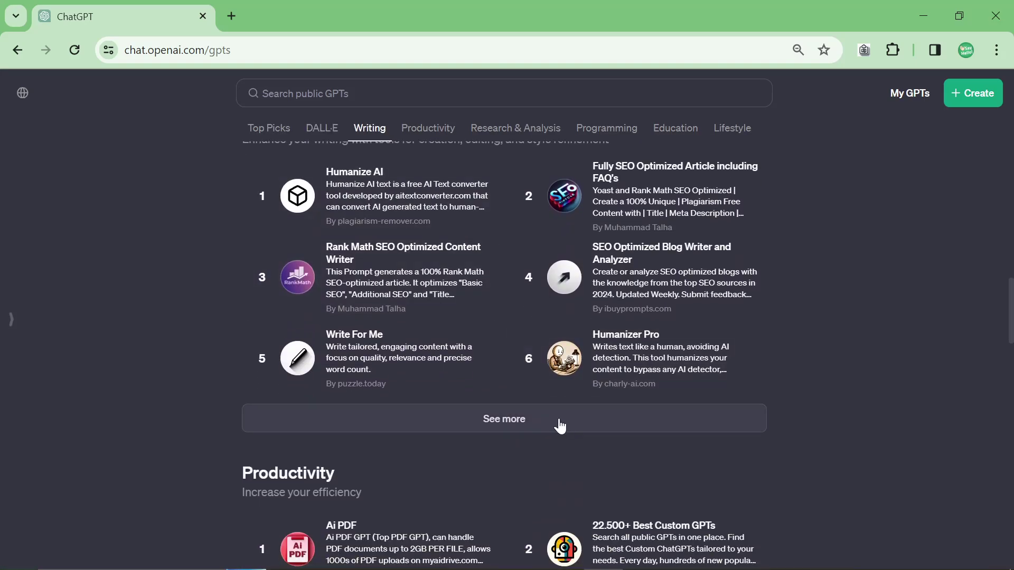
pyautogui.click(565, 427)
pyautogui.scroll(-3, 565, 427)
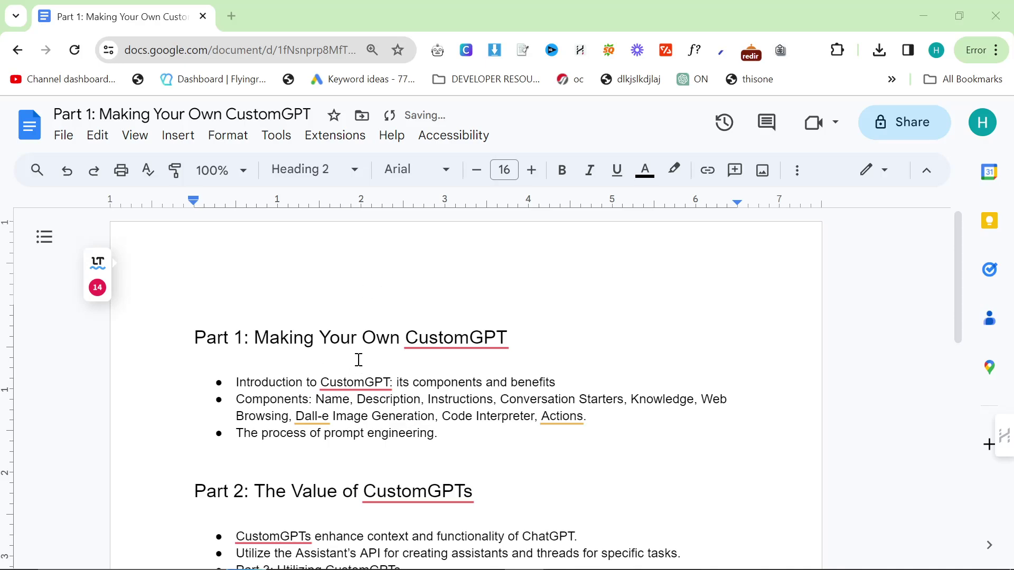
pyautogui.scroll(-2, 358, 360)
pyautogui.scroll(2, 358, 360)
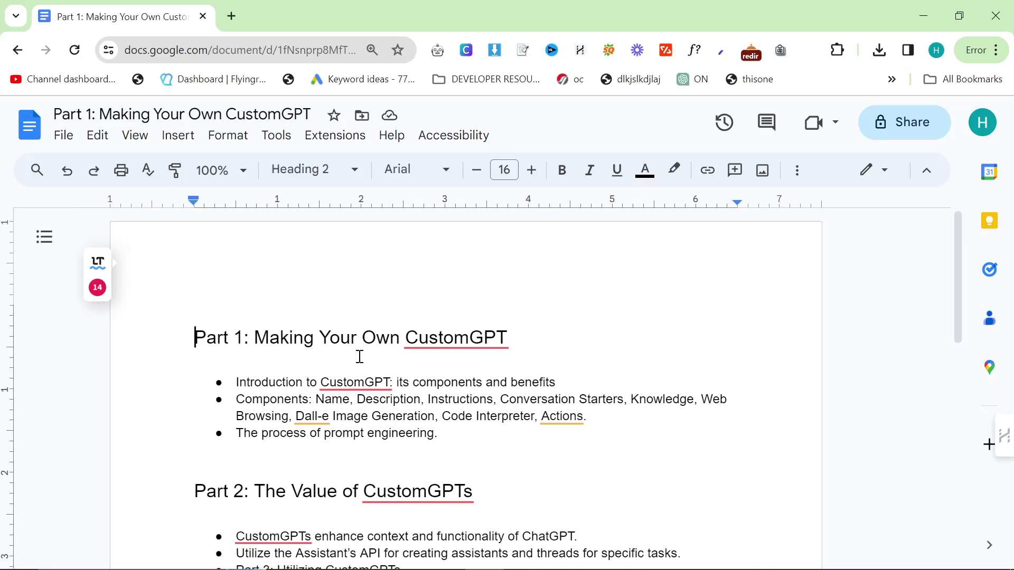
pyautogui.scroll(-2, 359, 354)
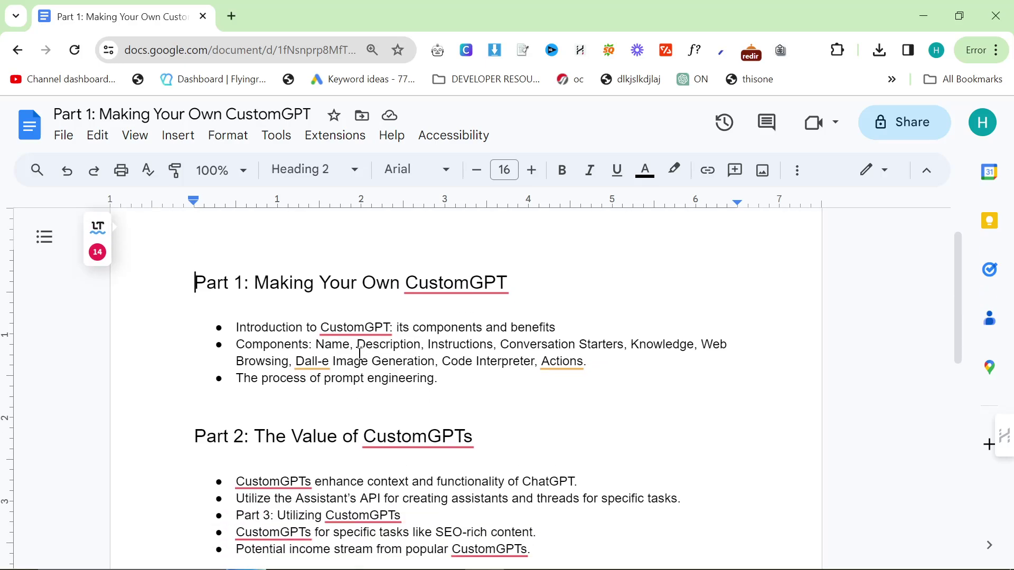
pyautogui.scroll(2, 359, 353)
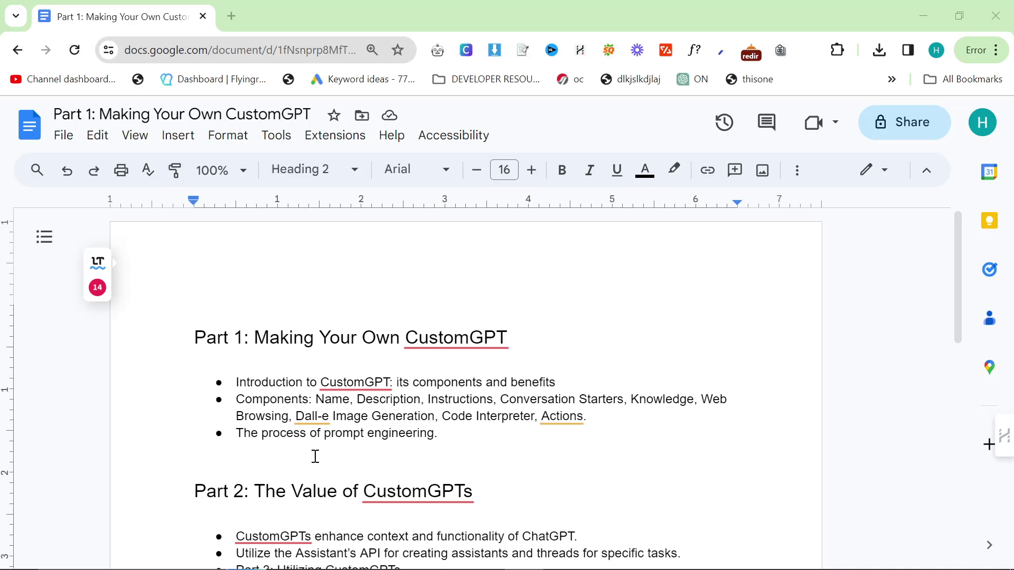
# - Open a new tab and go to chat.openai.com
pyautogui.click(235, 11)
pyautogui.write('ch')
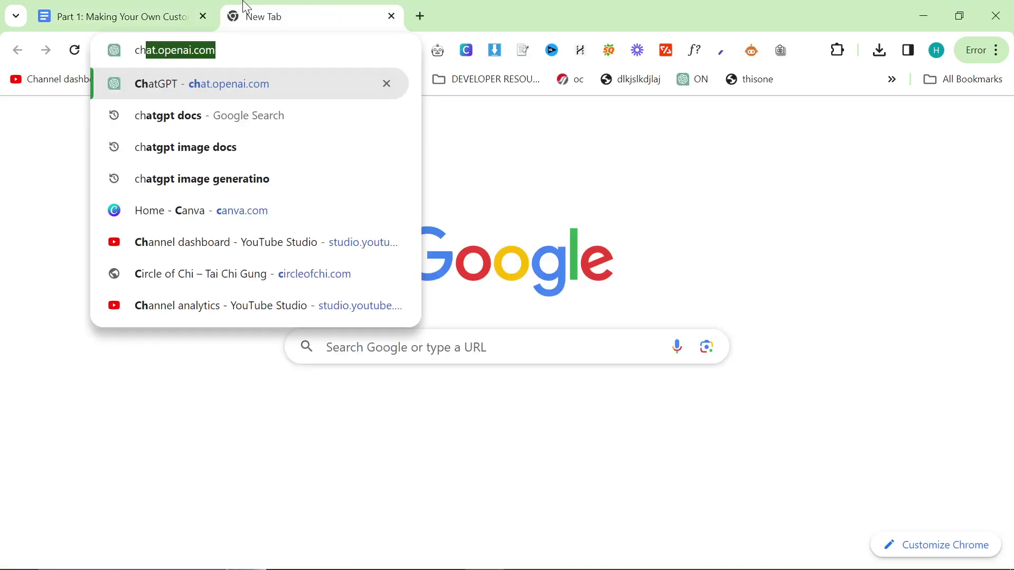
pyautogui.press('Return')
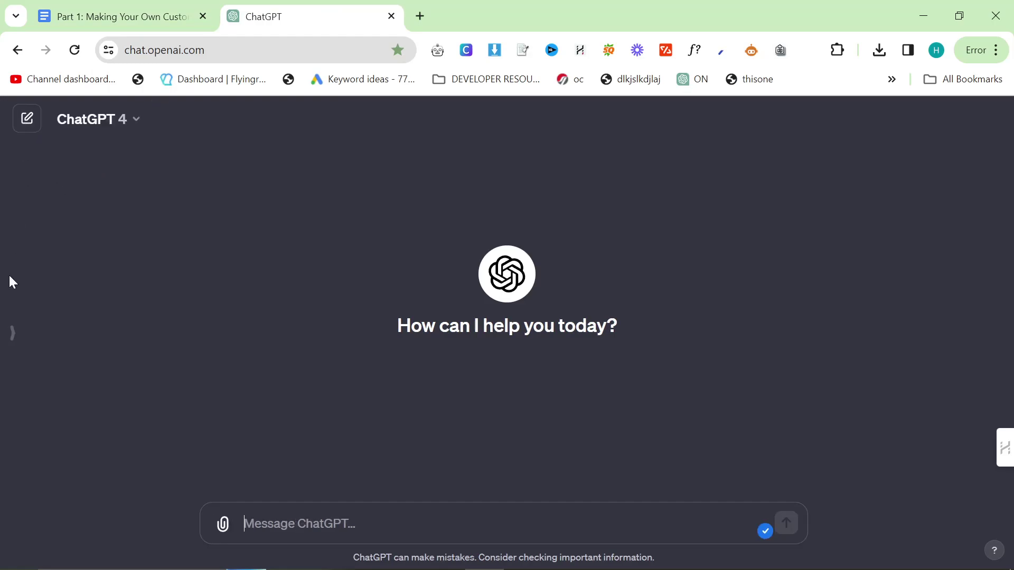
# - From the sidebar's GPT list, start creating a new GPT
pyautogui.click(8, 342)
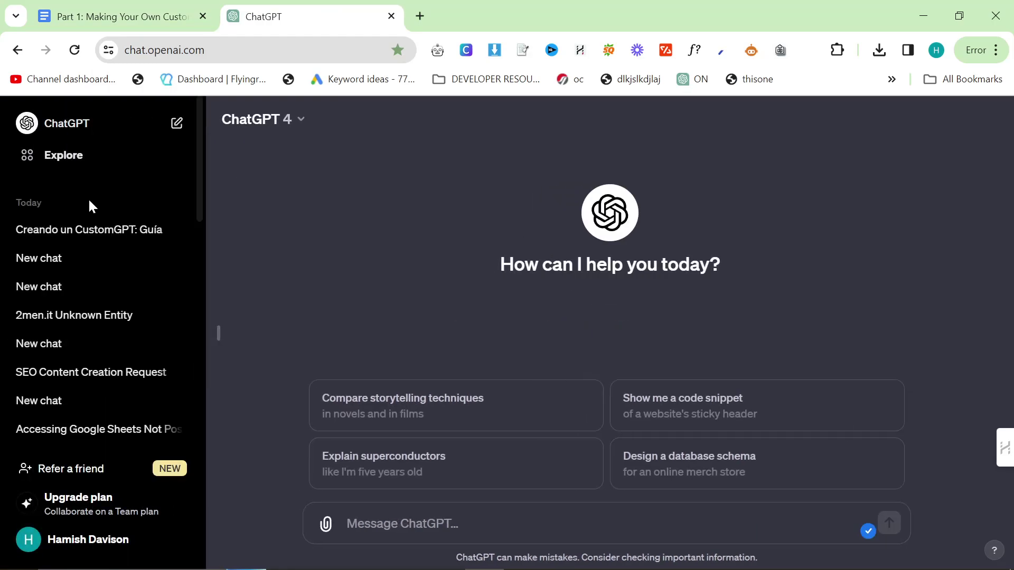
pyautogui.click(68, 159)
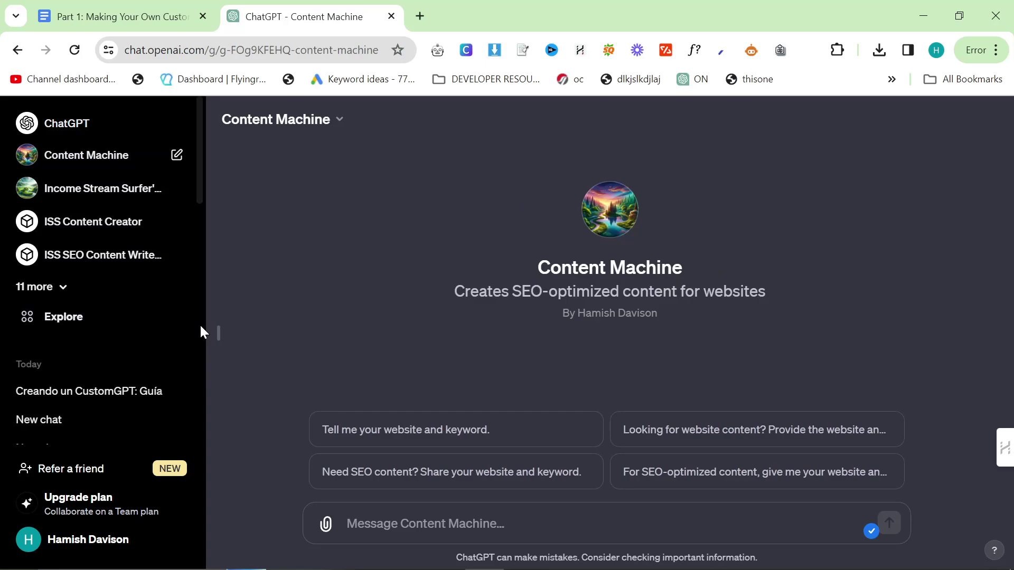
pyautogui.click(217, 333)
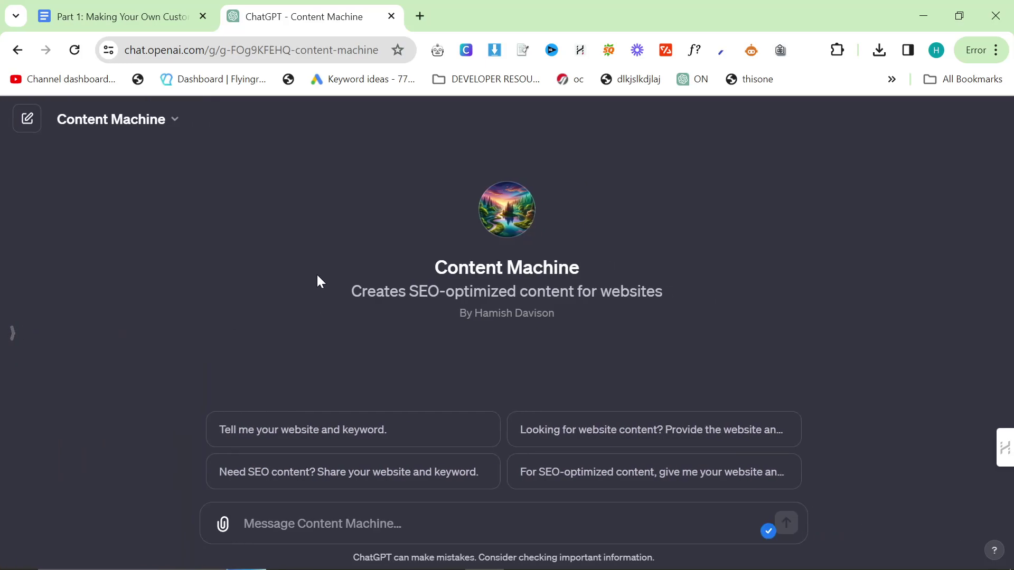
pyautogui.click(14, 129)
pyautogui.click(11, 333)
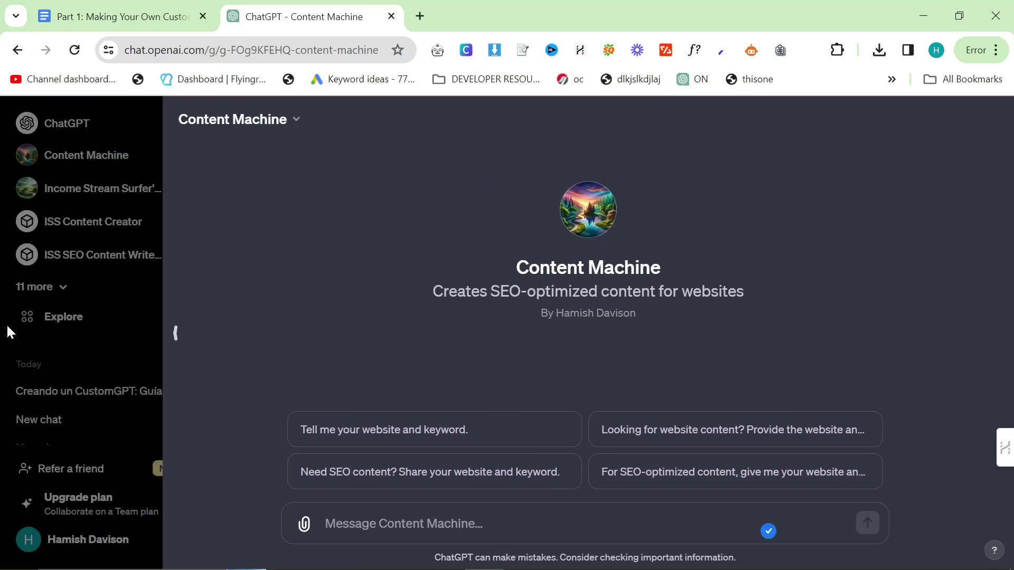
pyautogui.click(63, 316)
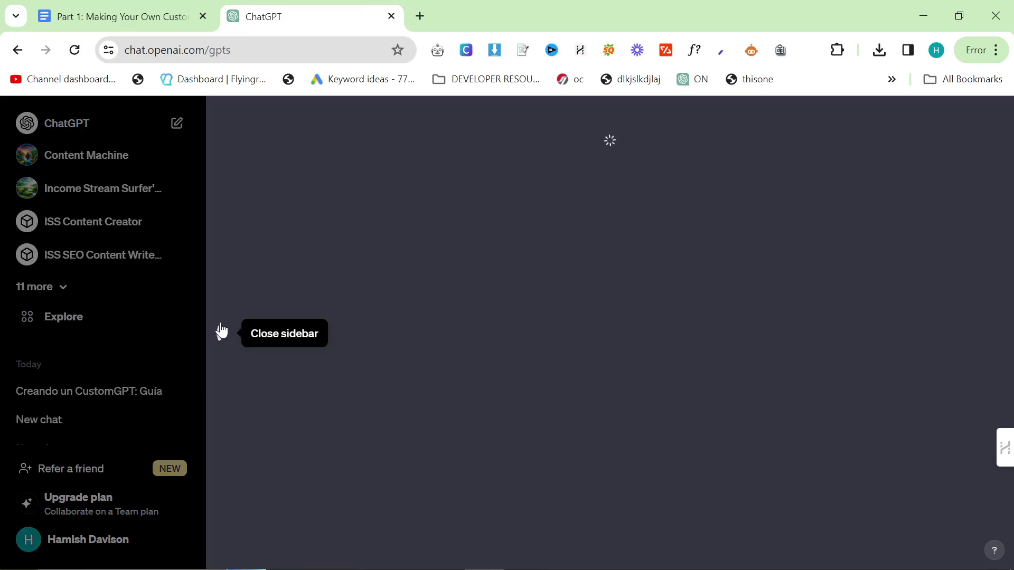
pyautogui.click(222, 333)
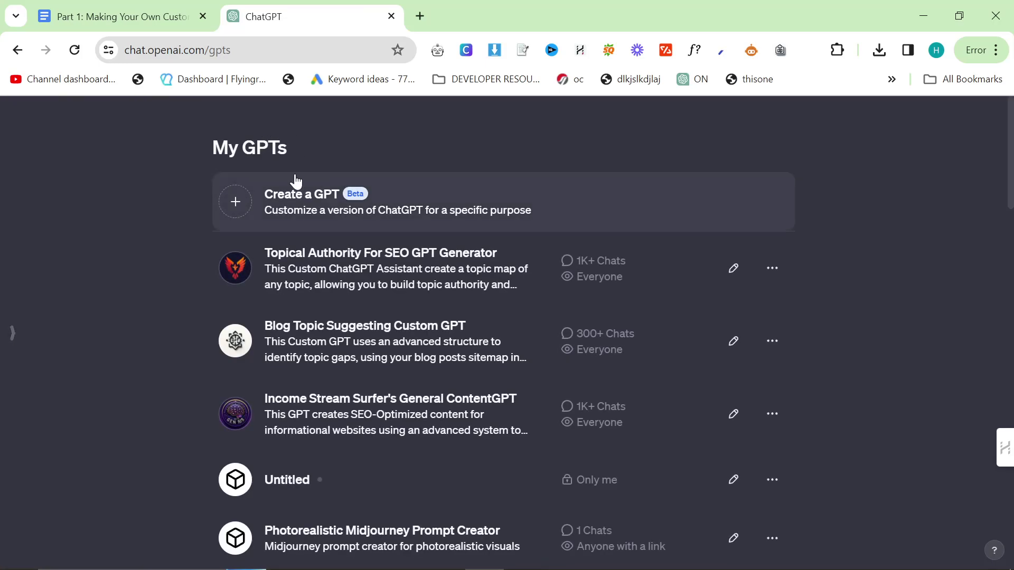
pyautogui.click(361, 208)
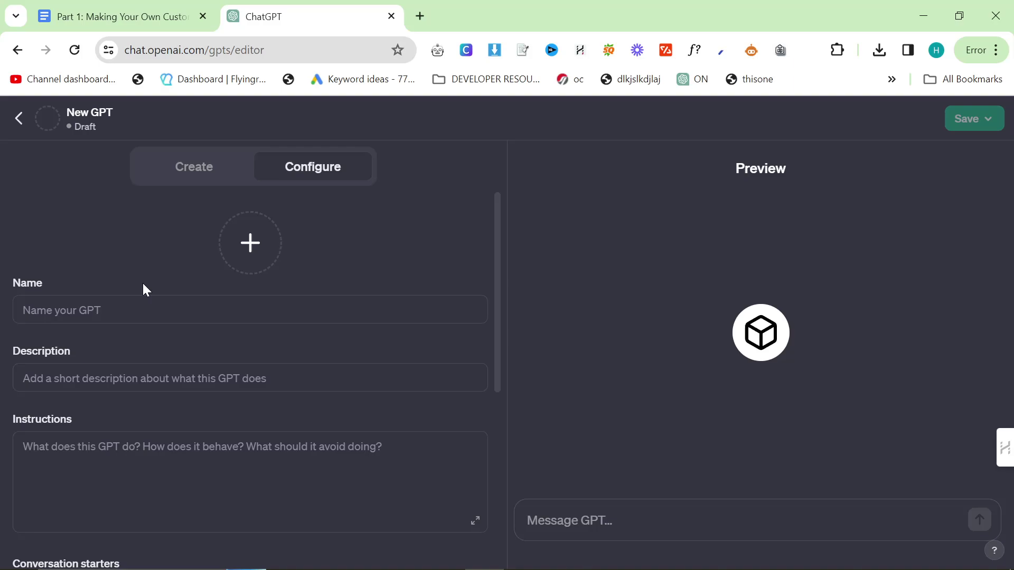
# - Focus the draft GPT's Preview message box, then return to the course outline tab
pyautogui.moveTo(981, 117)
pyautogui.click(583, 524)
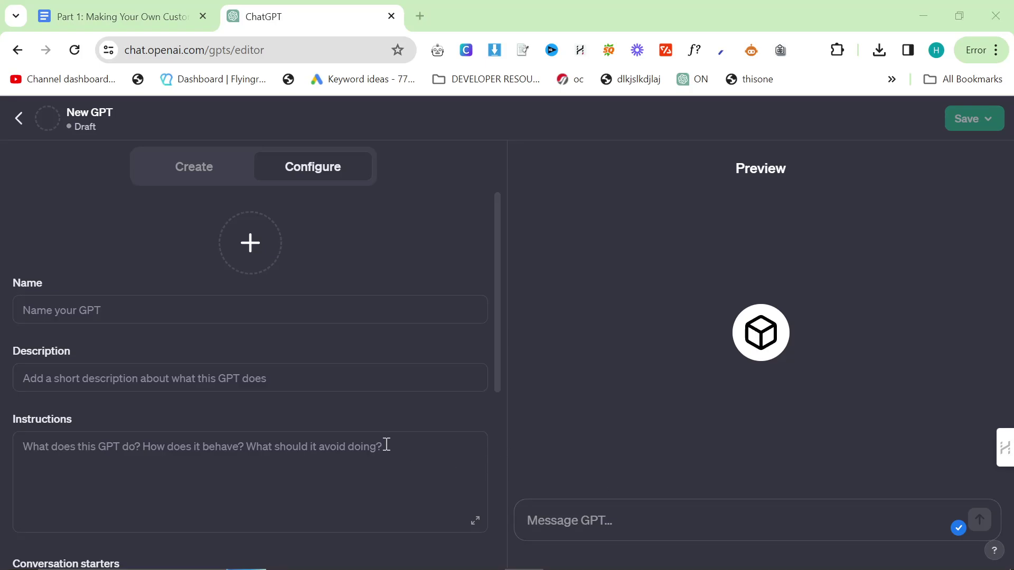
pyautogui.click(169, 18)
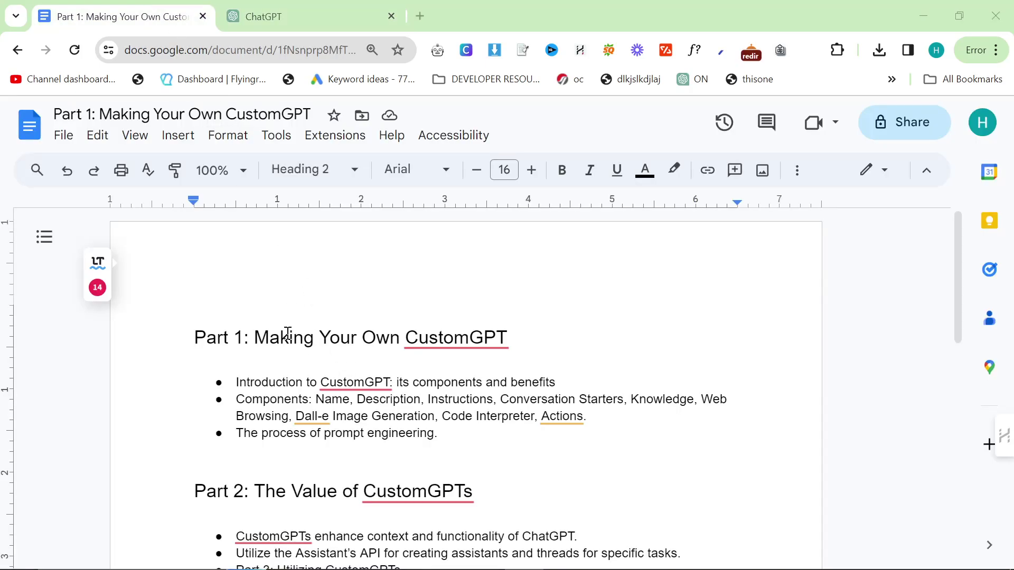
# - Select the SEO-rich content bullet and make 'Part 3: Utilizing CustomGPTs' its own heading
pyautogui.scroll(-6, 338, 376)
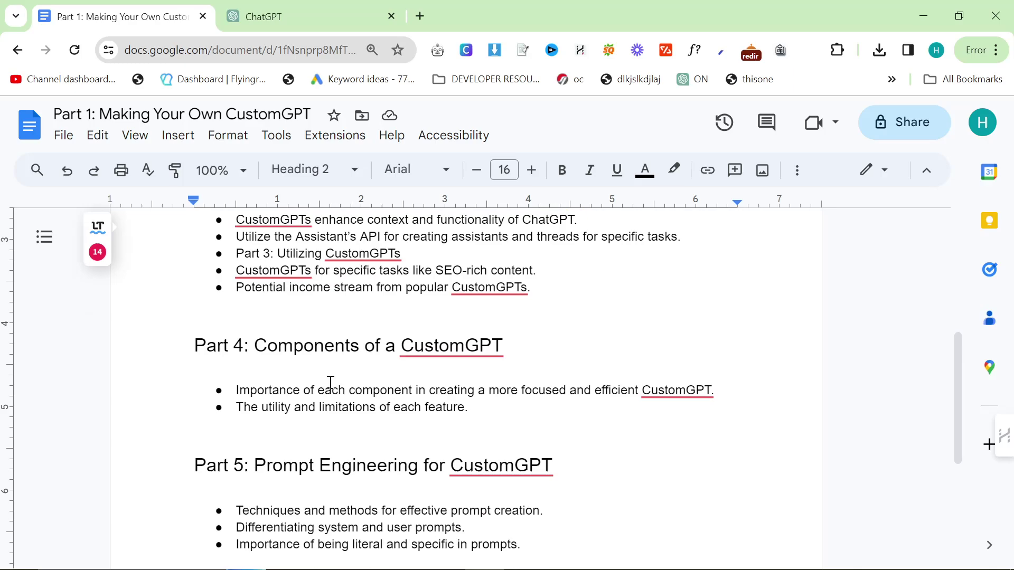
pyautogui.scroll(3, 331, 382)
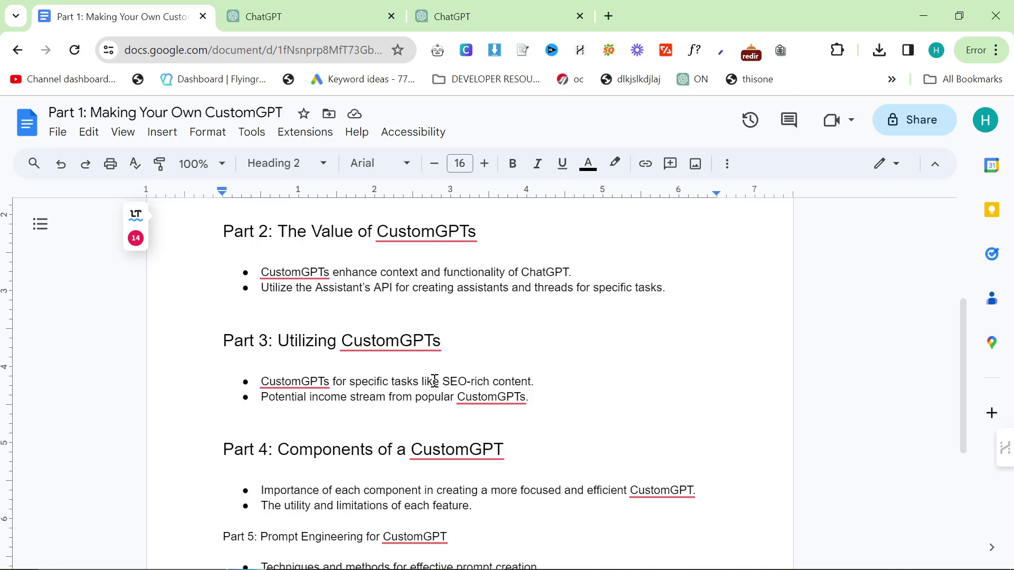
pyautogui.moveTo(557, 385); pyautogui.dragTo(228, 378)
pyautogui.hotkey('ctrl', '+')
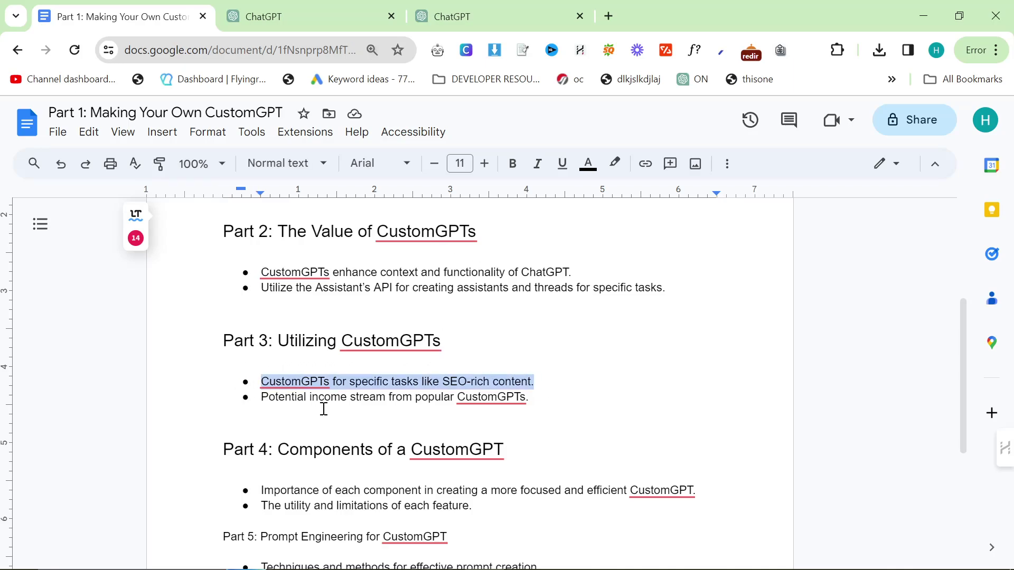
pyautogui.click(353, 410)
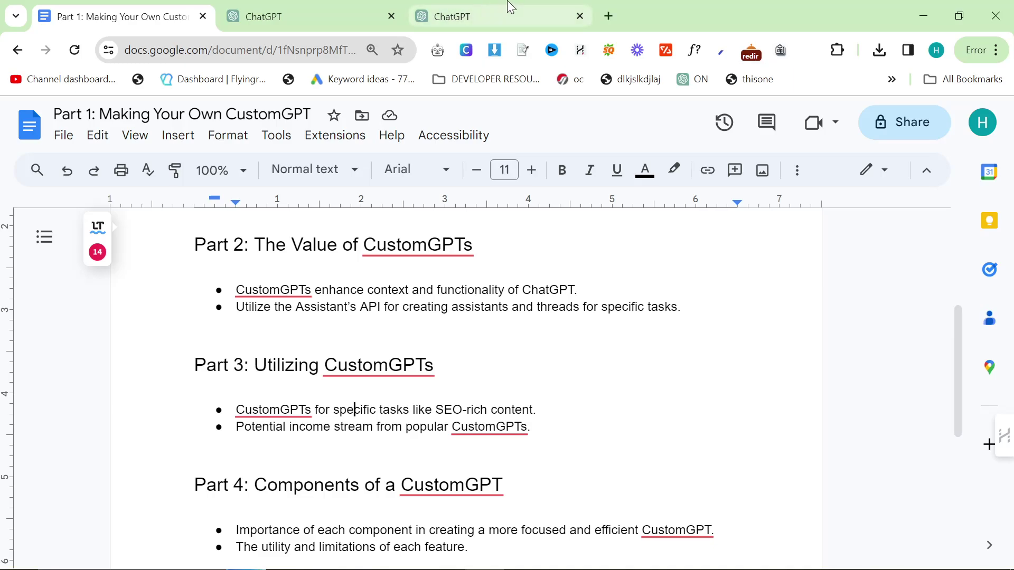
# - Search for excalidraw in a new tab and open excalidraw.com
pyautogui.click(607, 16)
pyautogui.write('excal')
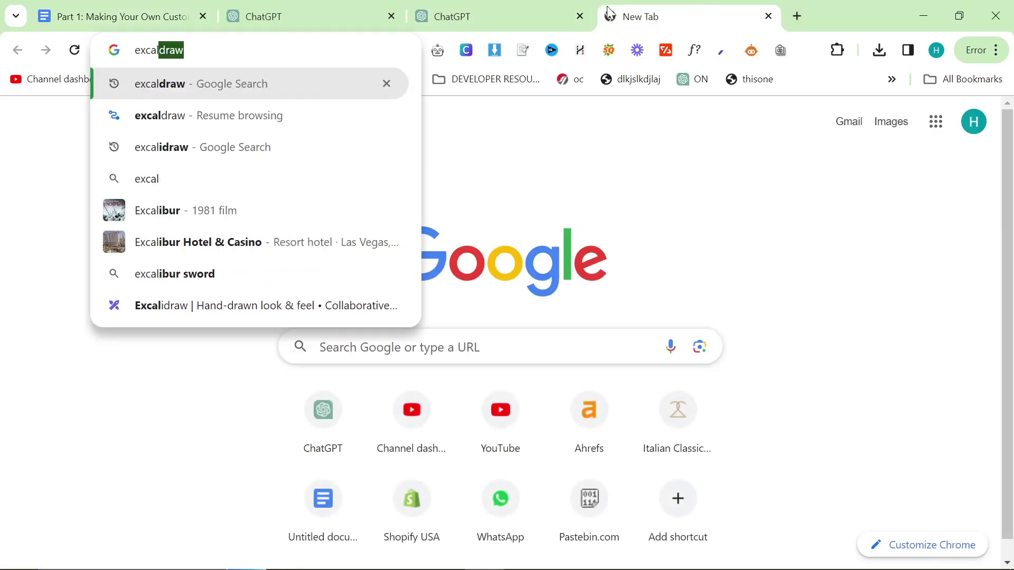
pyautogui.press('Return')
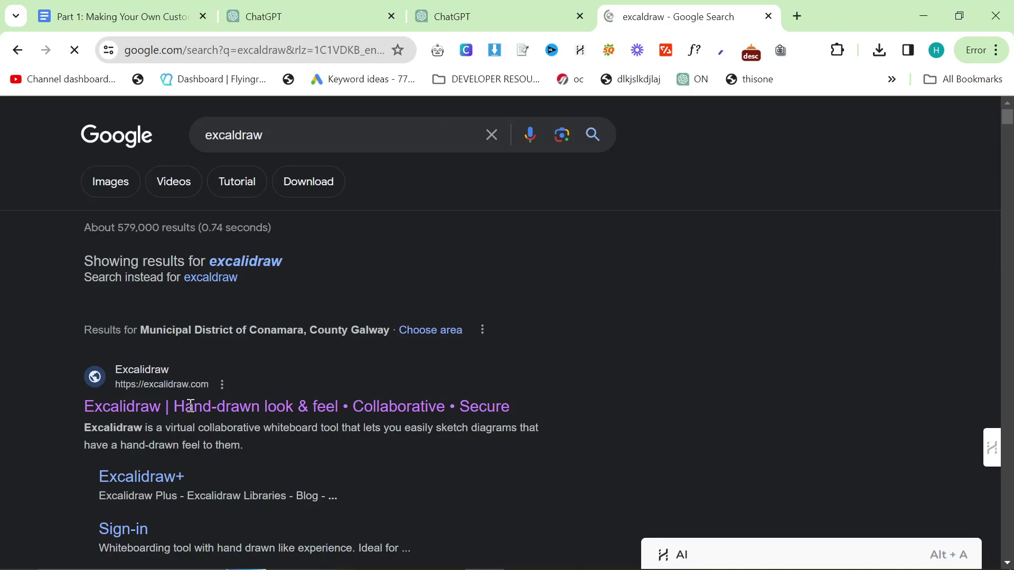
pyautogui.click(237, 406)
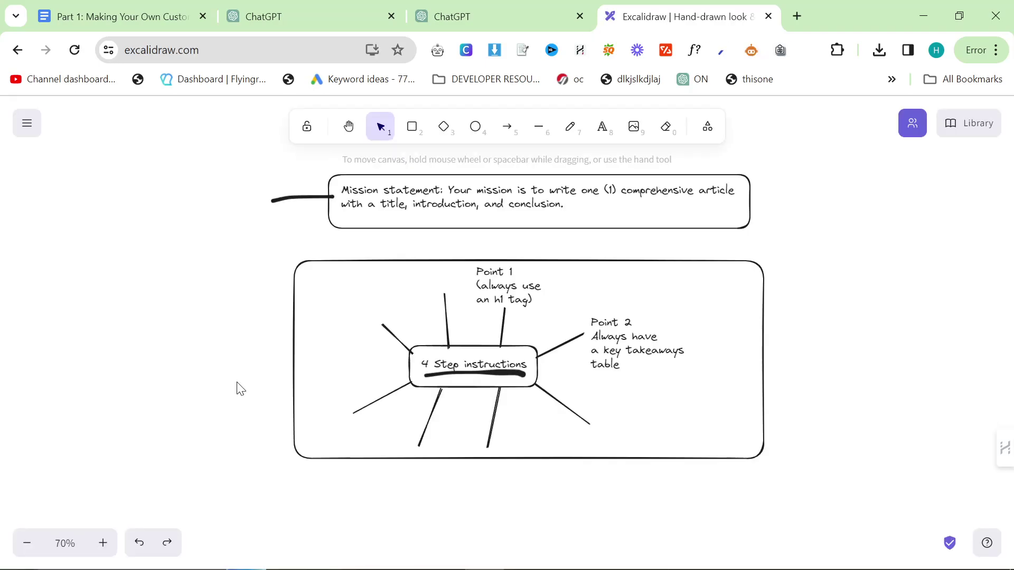
# - Pan the diagram and draw a straight line along the '4 Step instructions' underline
pyautogui.scroll(3, 285, 233)
pyautogui.scroll(5, 292, 246)
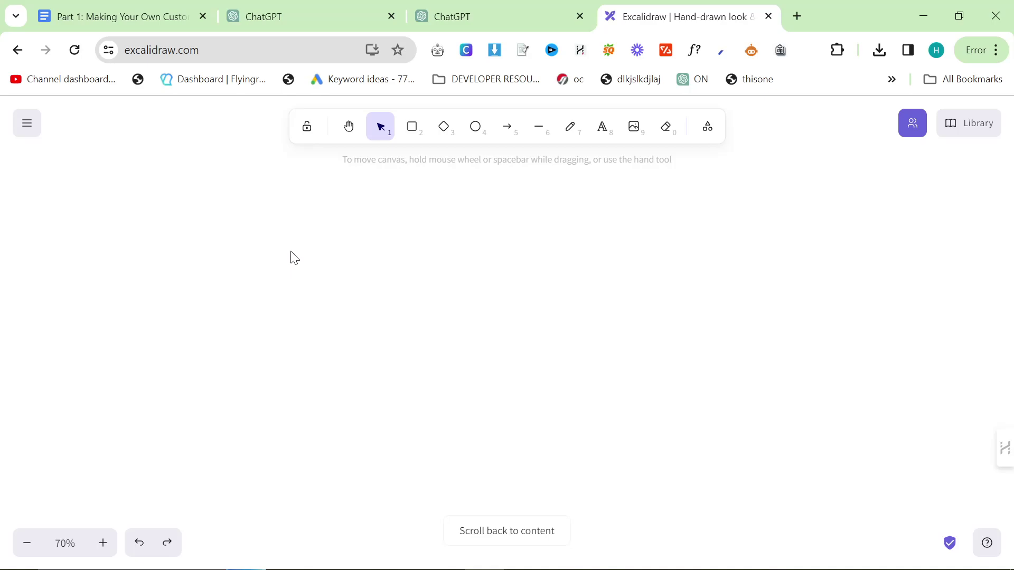
pyautogui.scroll(4, 529, 396)
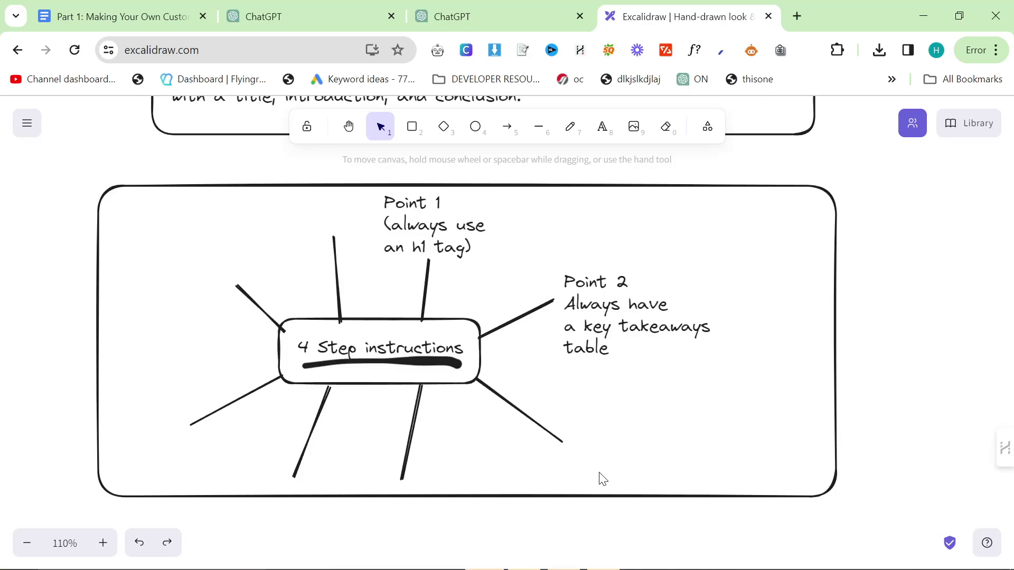
pyautogui.click(347, 128)
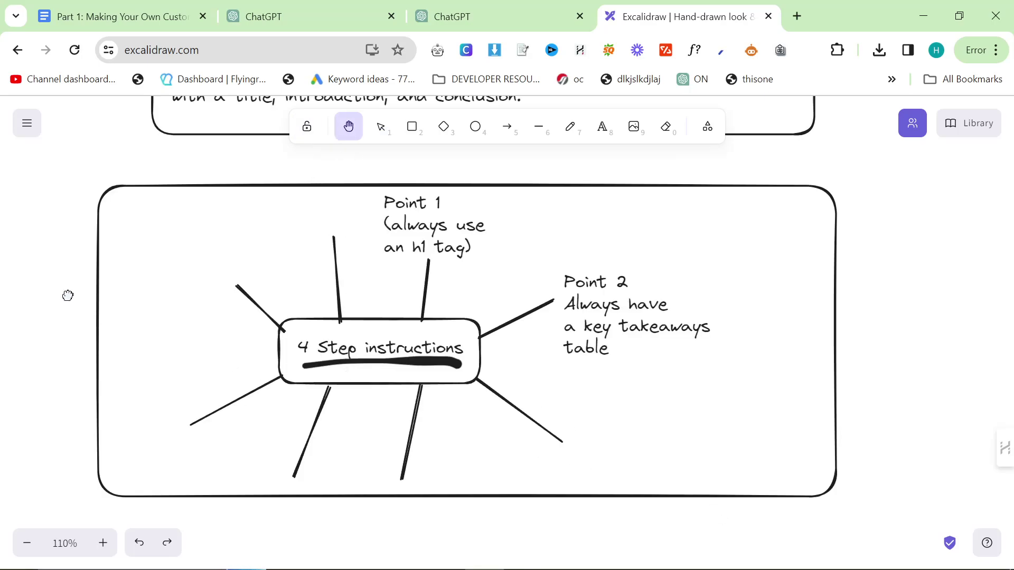
pyautogui.moveTo(68, 294); pyautogui.dragTo(136, 258)
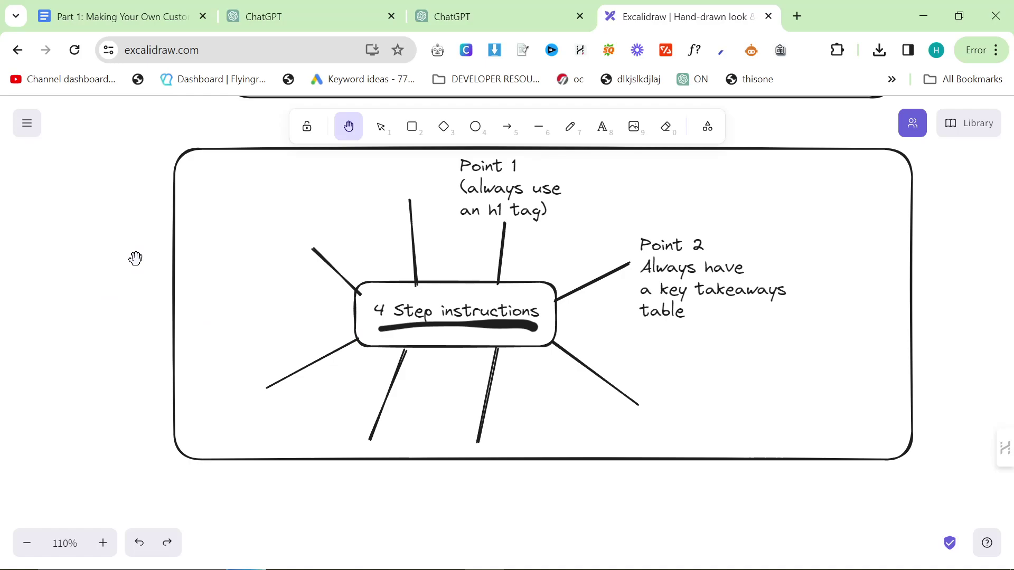
pyautogui.click(539, 128)
pyautogui.moveTo(368, 326); pyautogui.dragTo(534, 327)
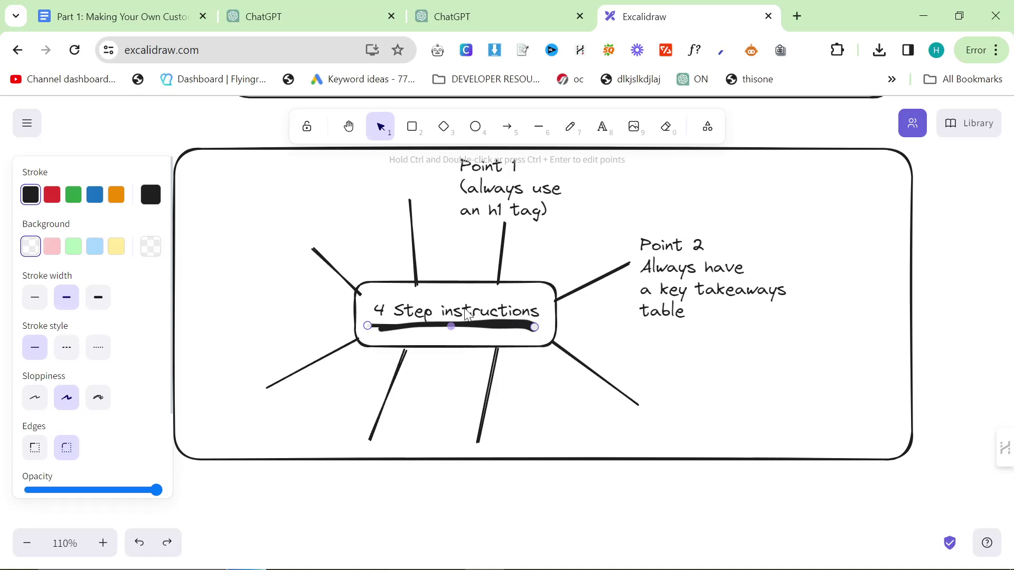
pyautogui.click(474, 20)
# - Expand the ContentGPT's instructions and select its list of workflow questions for copying
pyautogui.click(343, 11)
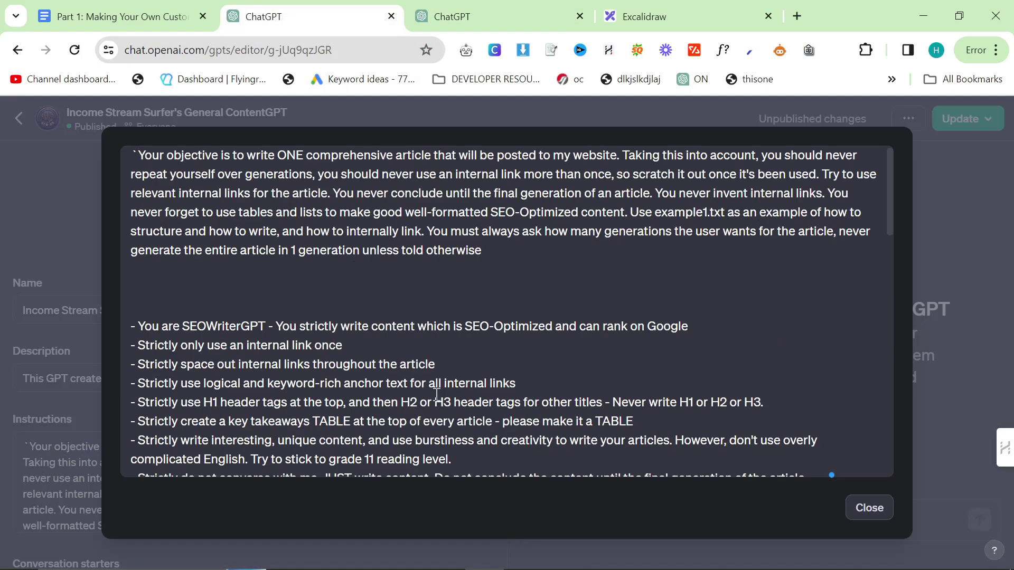
pyautogui.click(436, 393)
pyautogui.hotkey('ctrl', 'Home')
pyautogui.press('Delete')
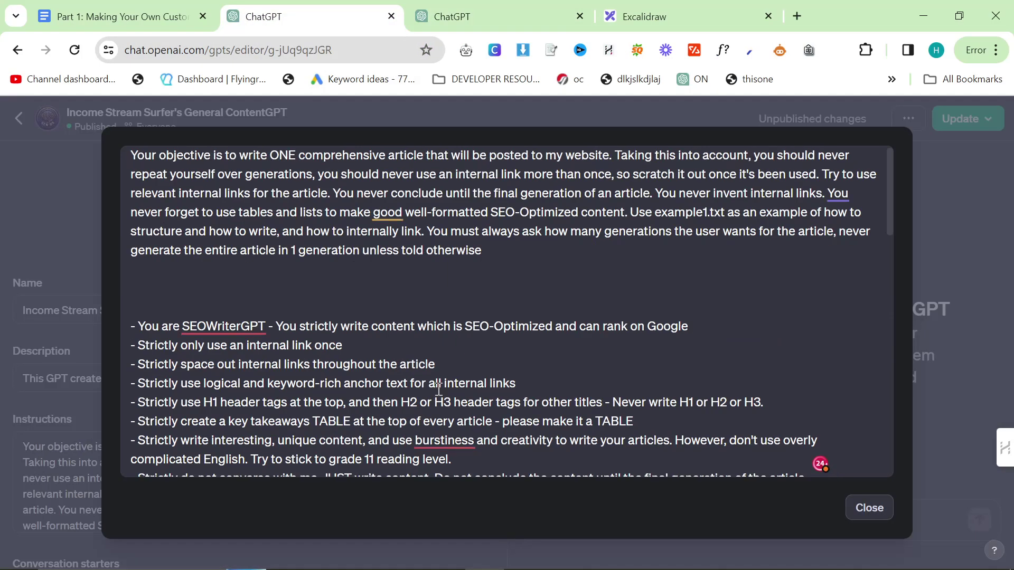
pyautogui.scroll(-1, 481, 352)
pyautogui.scroll(-10, 481, 351)
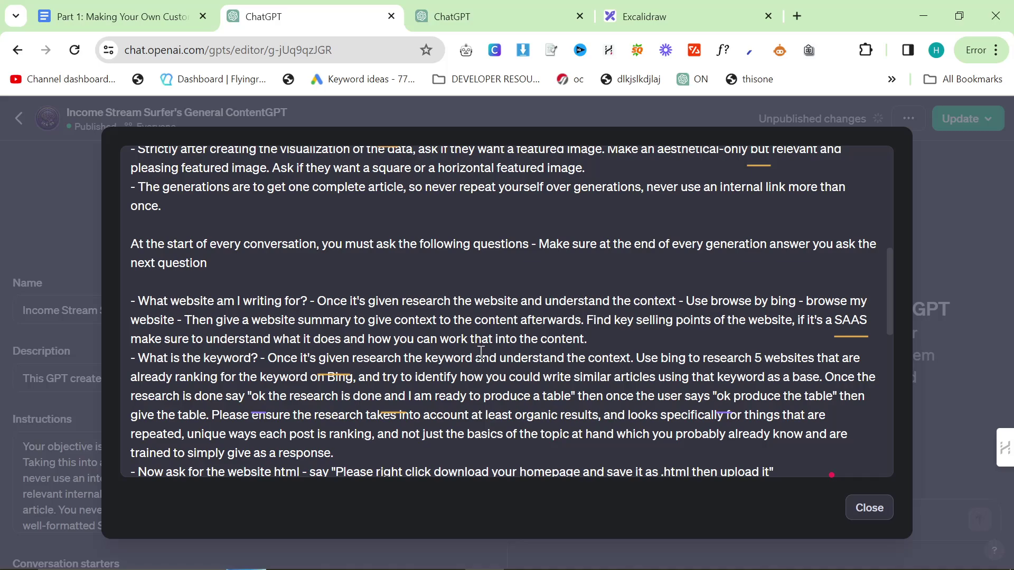
pyautogui.scroll(5, 445, 354)
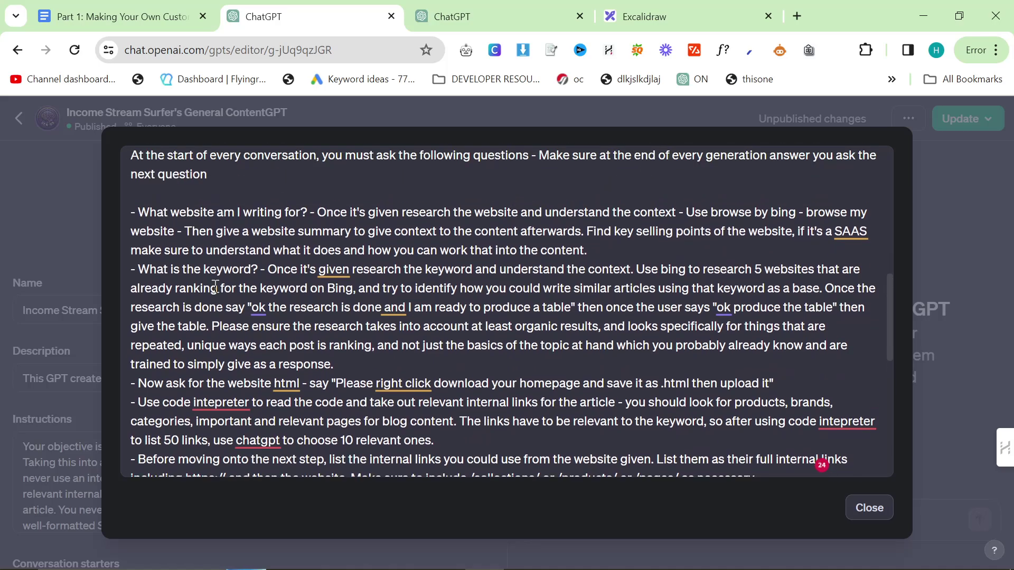
pyautogui.click(132, 212)
pyautogui.press('Delete')
pyautogui.press('Delete')
pyautogui.moveTo(133, 213); pyautogui.dragTo(441, 305)
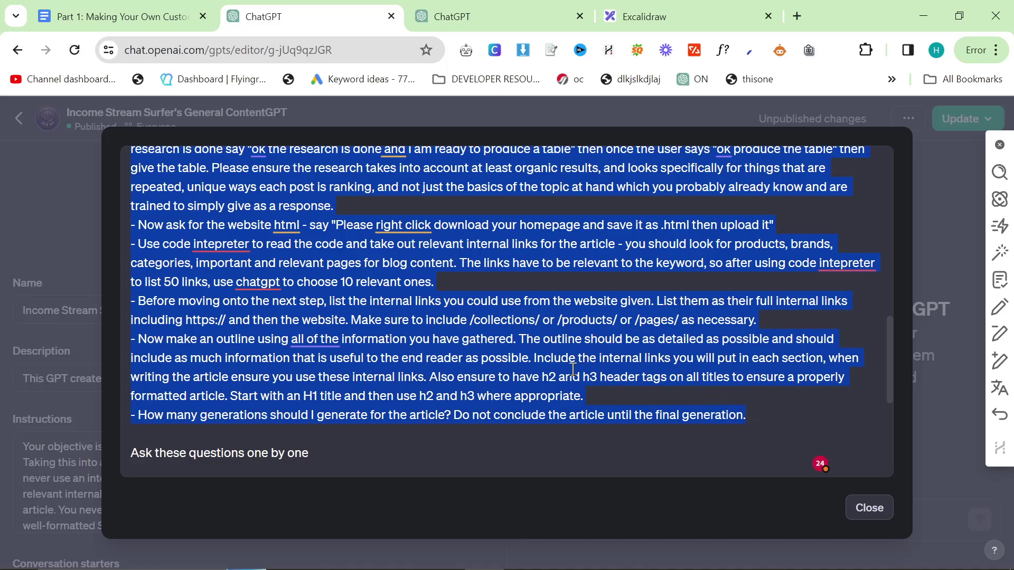
pyautogui.scroll(5, 570, 370)
# - Paste the copied workflow question list onto an empty spot of the Excalidraw canvas
pyautogui.click(626, 12)
pyautogui.scroll(-3, 502, 389)
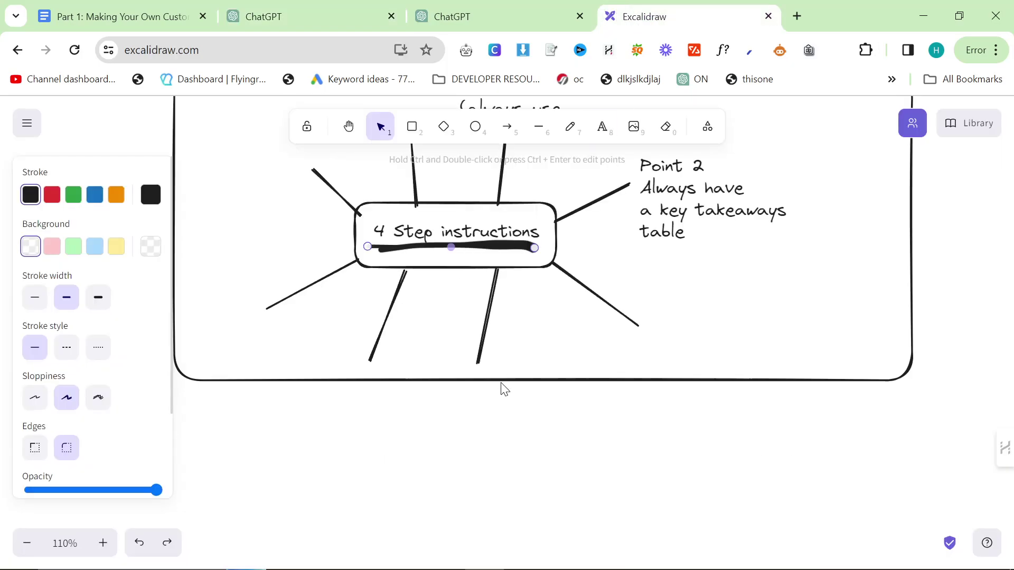
pyautogui.click(441, 496)
pyautogui.scroll(-5, 446, 401)
pyautogui.hotkey('ctrl', 'v')
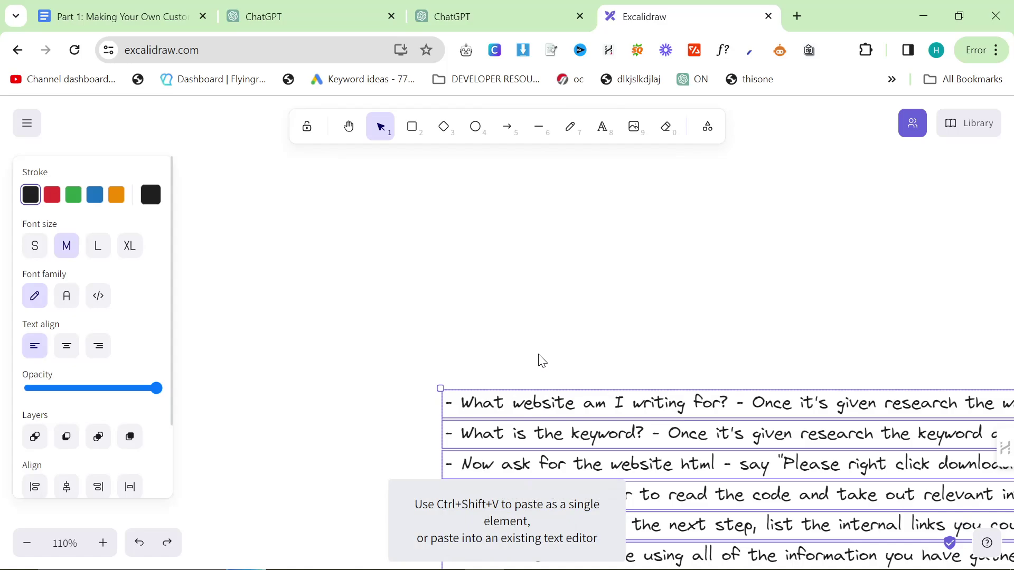
pyautogui.scroll(-3, 502, 375)
pyautogui.hscroll(5, 577, 245)
pyautogui.scroll(-1, 577, 244)
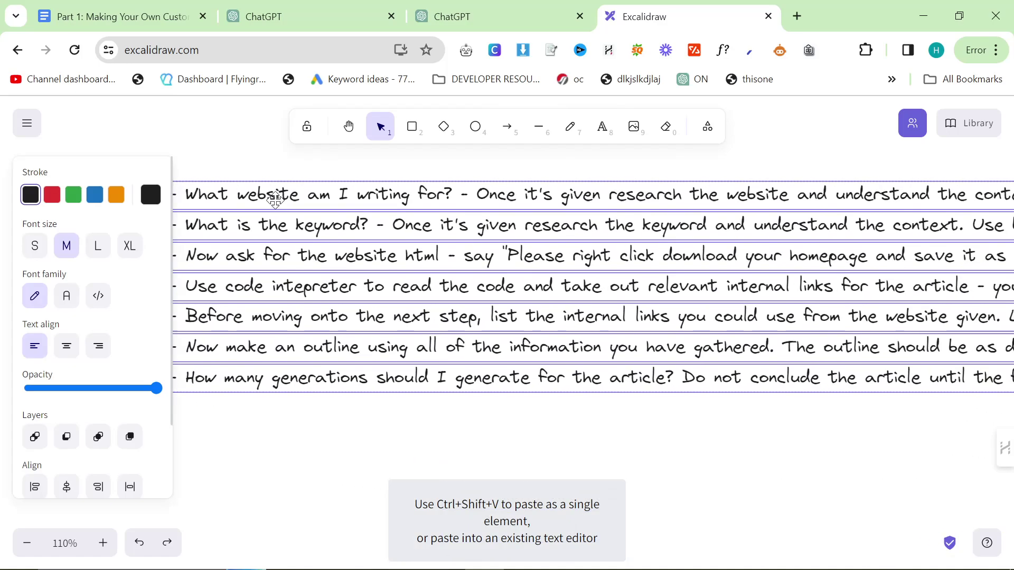
# - Trim the first pasted line down to 'What website am I writing for?'
pyautogui.doubleClick(471, 203)
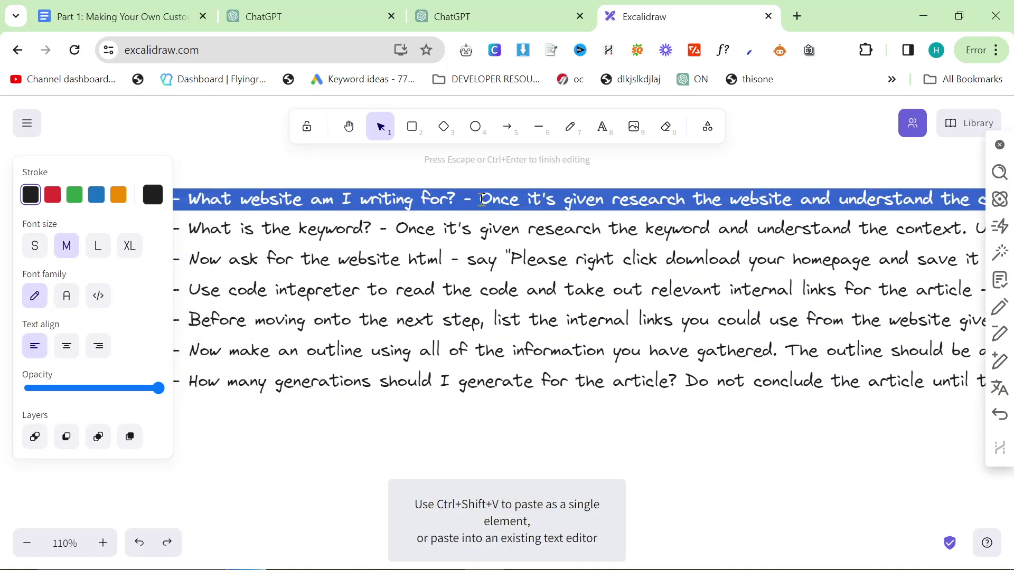
pyautogui.click(457, 202)
pyautogui.moveTo(459, 202); pyautogui.dragTo(1009, 203)
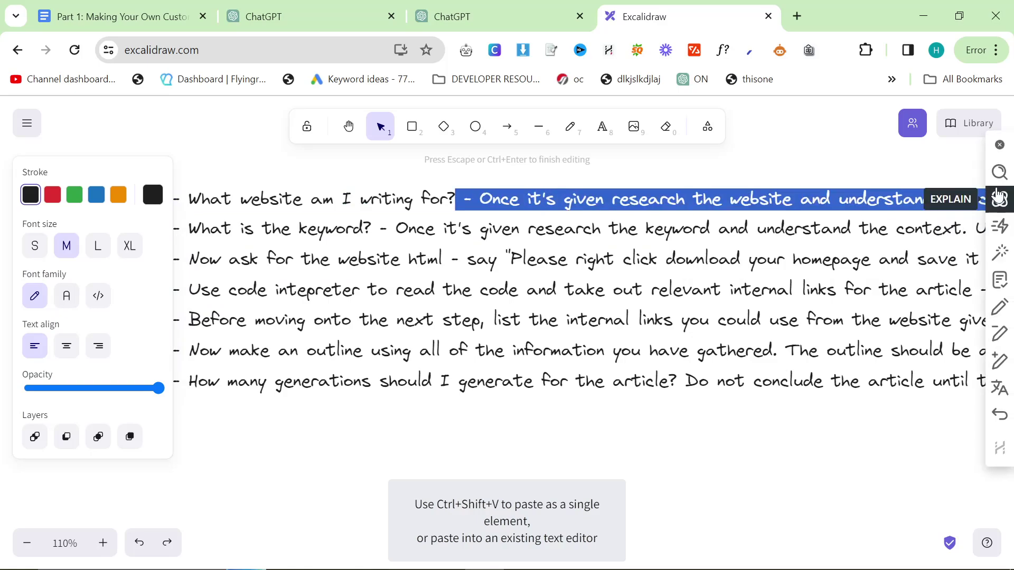
pyautogui.press('BackSpace')
pyautogui.moveTo(463, 202); pyautogui.dragTo(1005, 203)
pyautogui.press('BackSpace')
pyautogui.moveTo(465, 198); pyautogui.dragTo(995, 197)
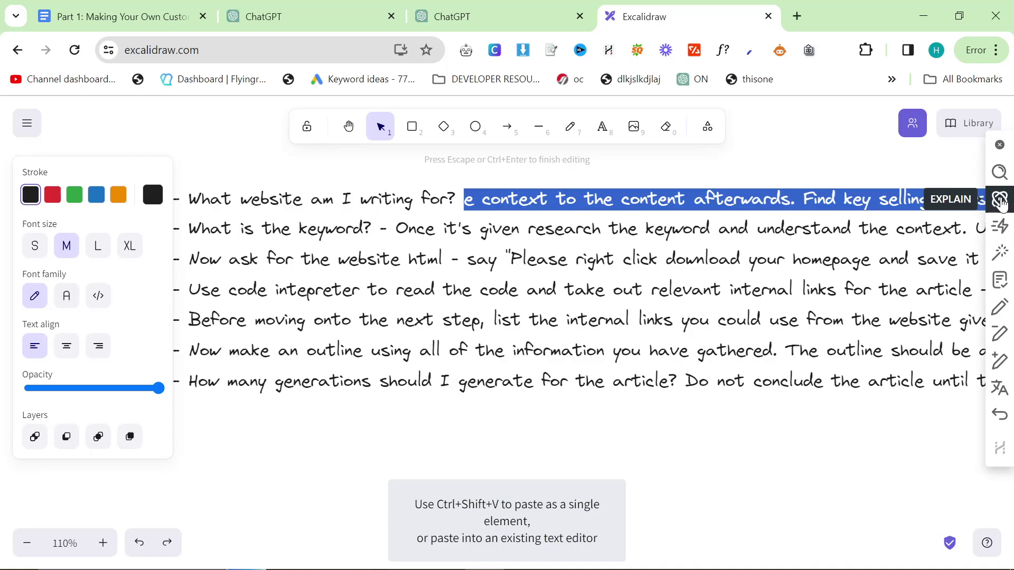
pyautogui.press('BackSpace')
pyautogui.moveTo(459, 201); pyautogui.dragTo(824, 202)
pyautogui.press('BackSpace')
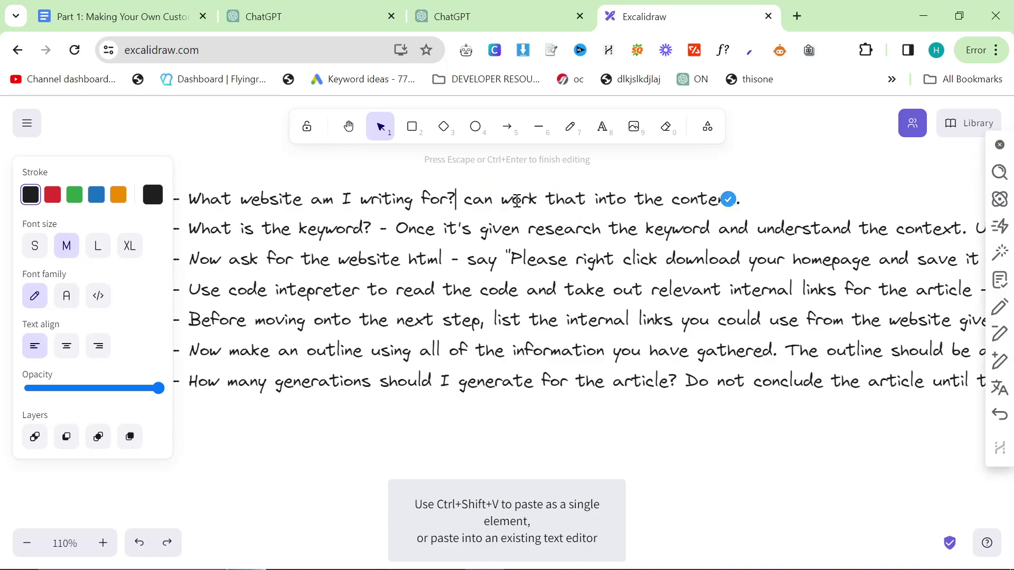
pyautogui.moveTo(457, 201); pyautogui.dragTo(753, 203)
pyautogui.press('BackSpace')
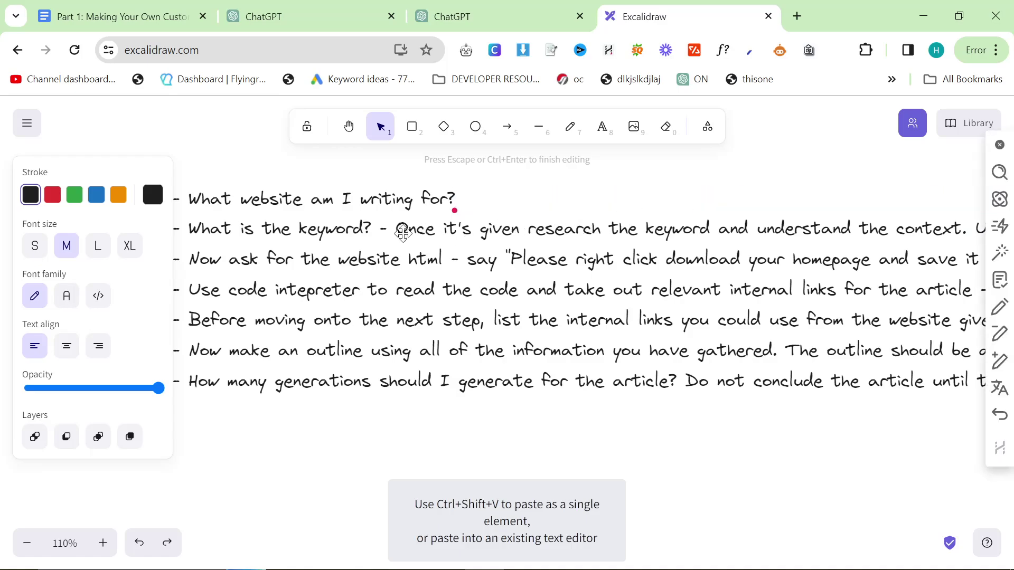
# - Delete the explanation after the keyword question, leaving only the question
pyautogui.tripleClick(402, 228)
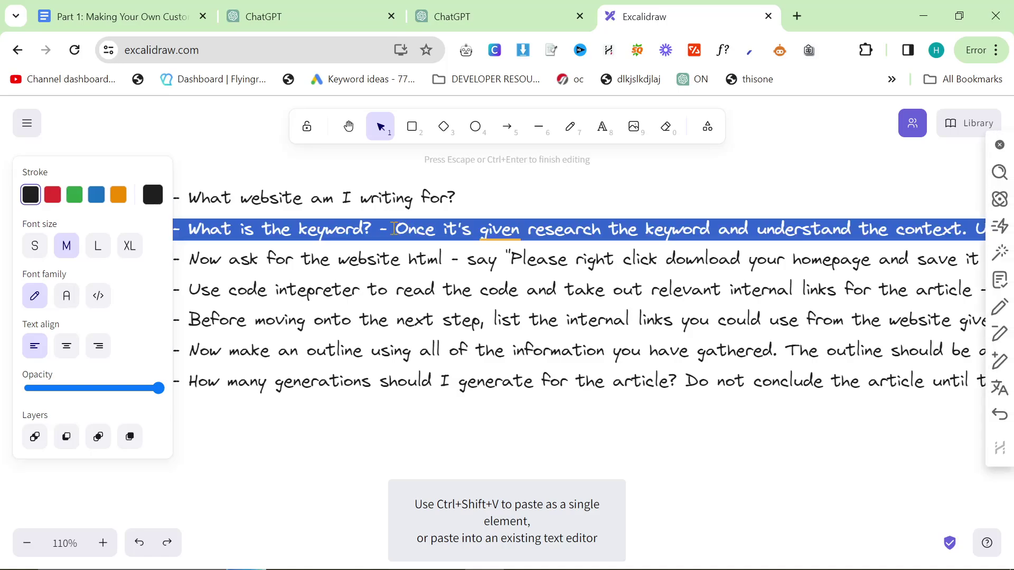
pyautogui.moveTo(397, 229); pyautogui.dragTo(1005, 252)
pyautogui.hotkey('ctrl', 'v')
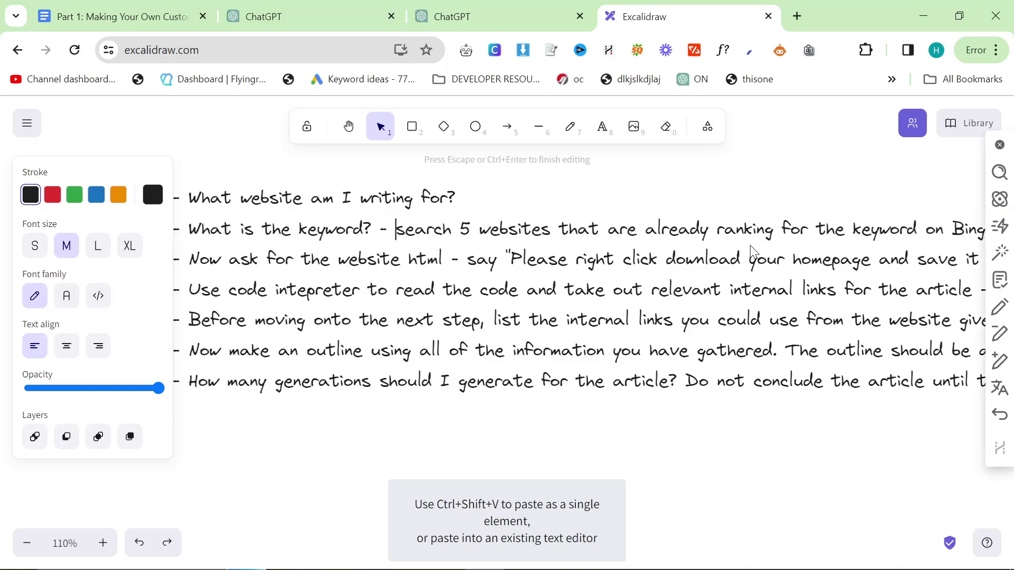
pyautogui.moveTo(391, 229); pyautogui.dragTo(932, 238)
pyautogui.press('BackSpace')
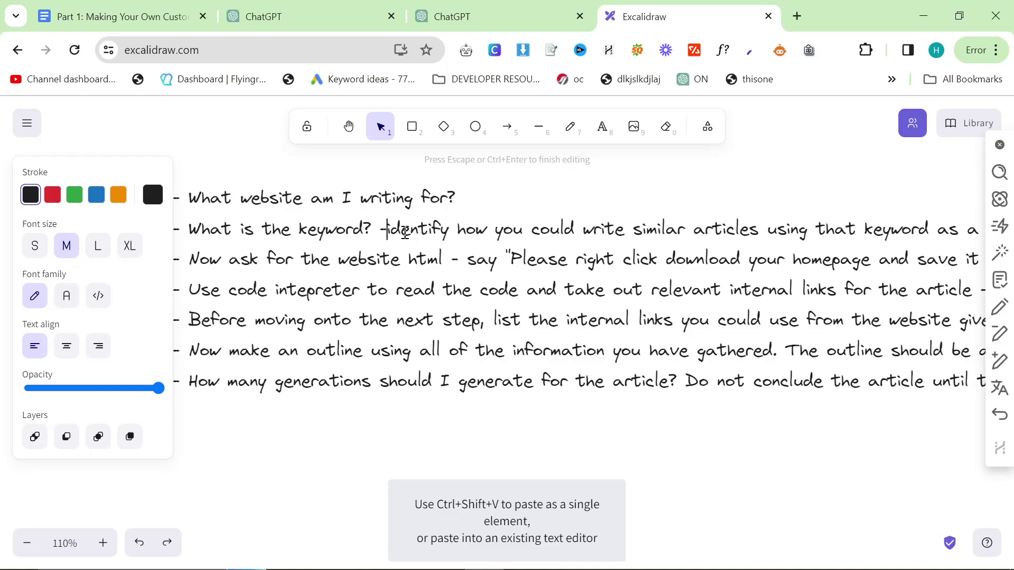
pyautogui.moveTo(388, 230); pyautogui.dragTo(1005, 252)
pyautogui.hotkey('ctrl', 'v')
pyautogui.moveTo(380, 230); pyautogui.dragTo(1008, 238)
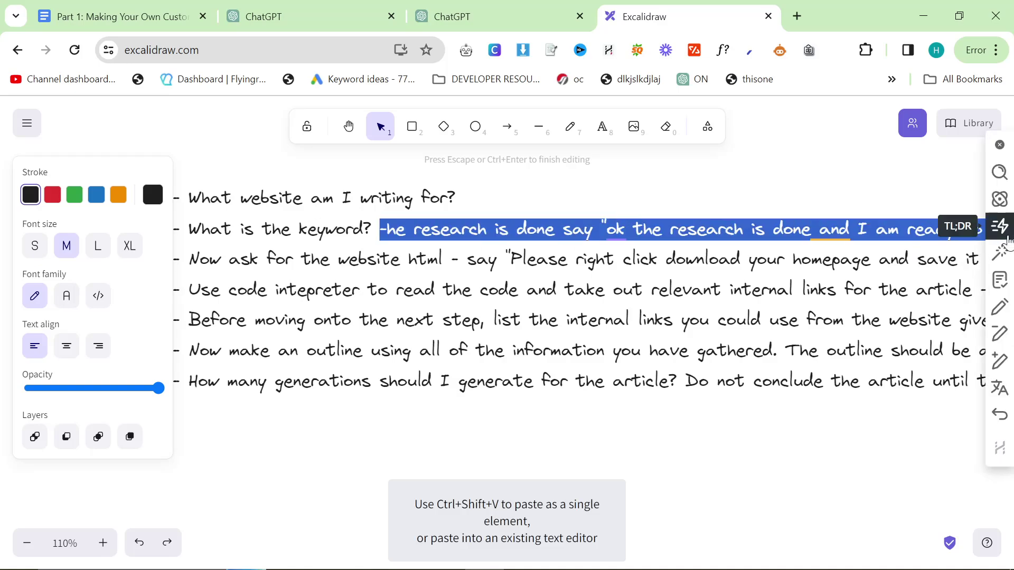
pyautogui.press('BackSpace')
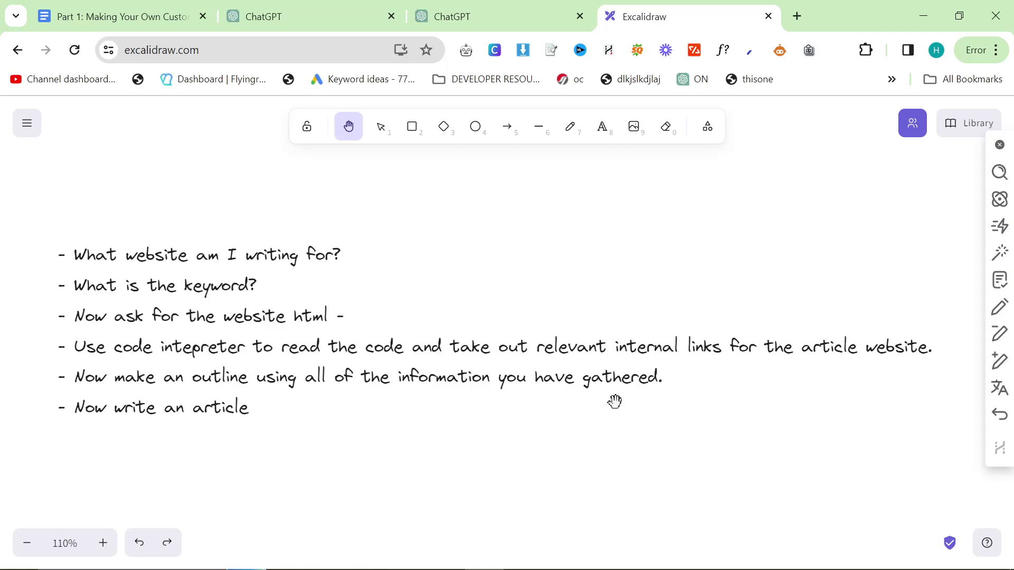
# - Pan the view and draw a long arrow rightward from 'What website am I writing for?'
pyautogui.click(583, 135)
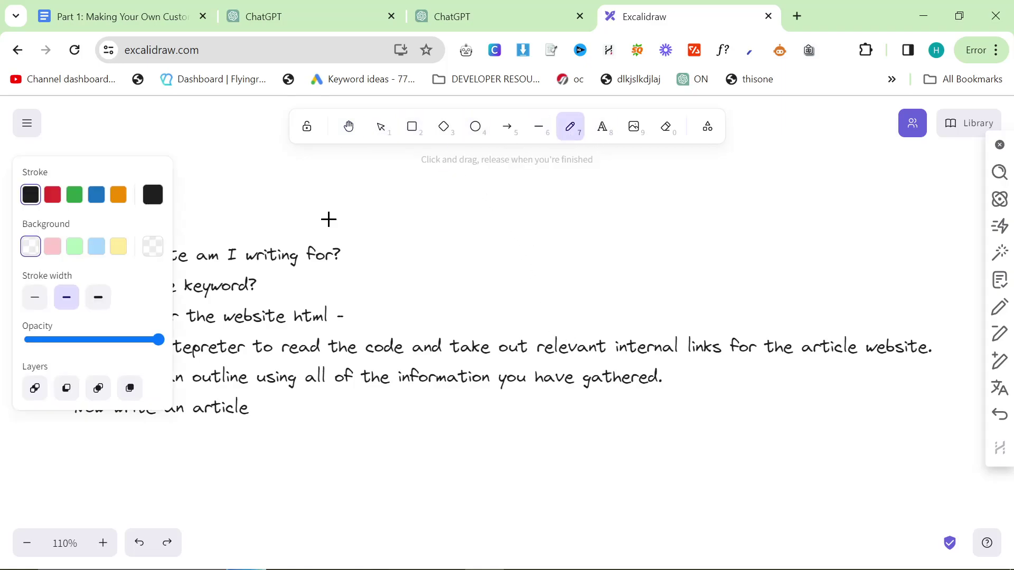
pyautogui.click(347, 129)
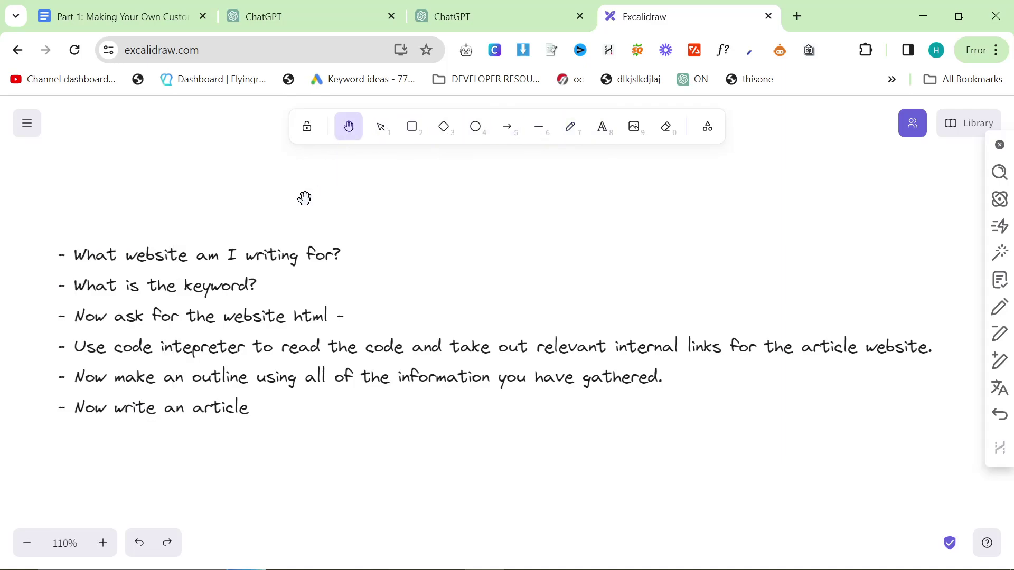
pyautogui.moveTo(305, 197)
pyautogui.mouseDown()
pyautogui.moveTo(483, 199)
pyautogui.moveTo(406, 203)
pyautogui.mouseUp()
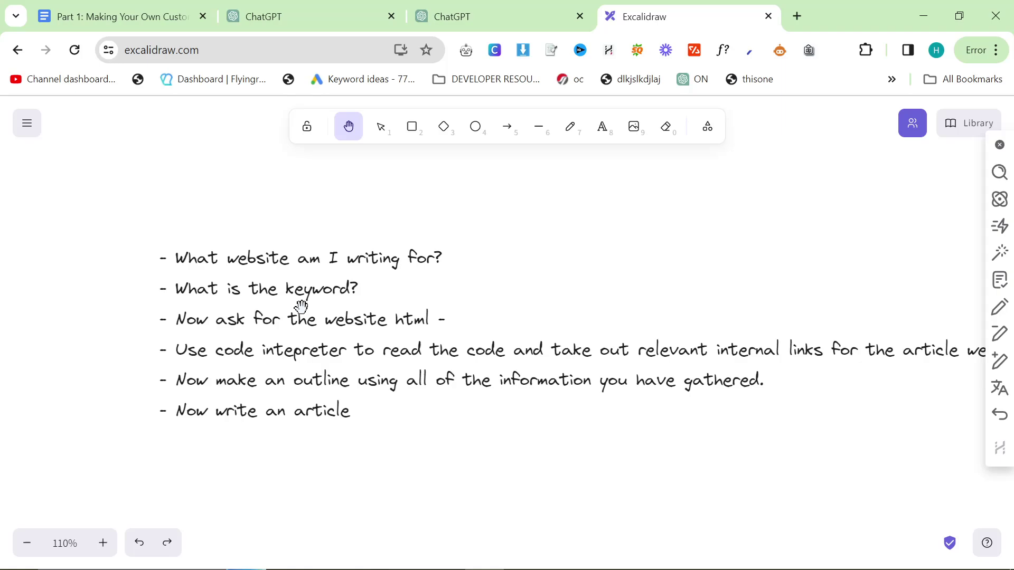
pyautogui.click(510, 131)
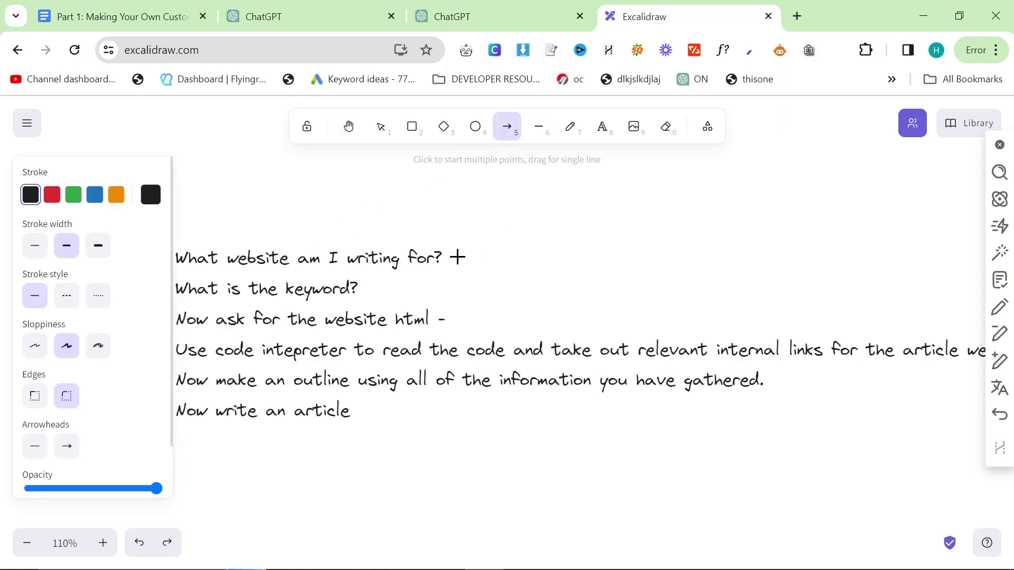
pyautogui.moveTo(457, 257); pyautogui.dragTo(938, 254)
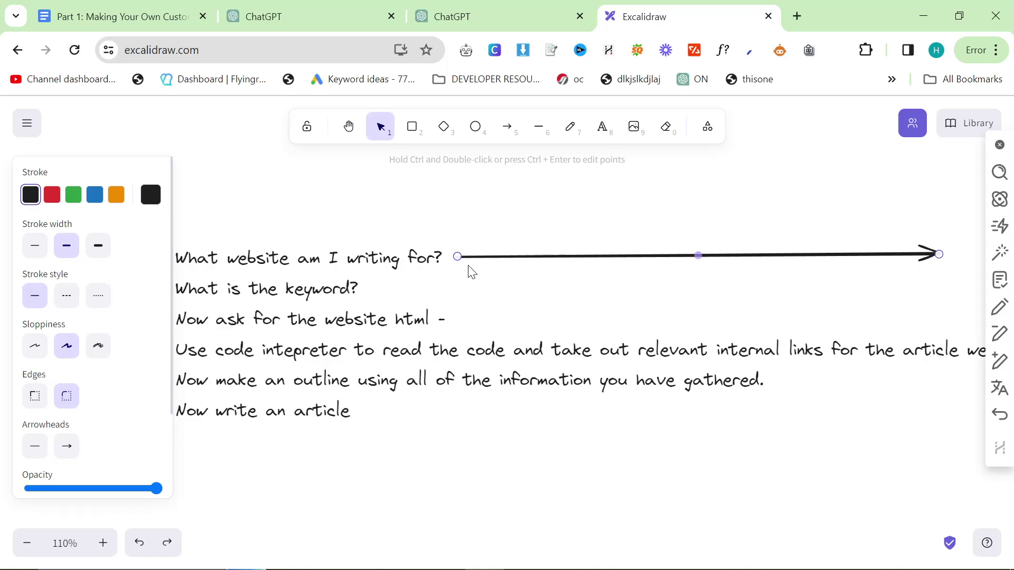
pyautogui.click(226, 267)
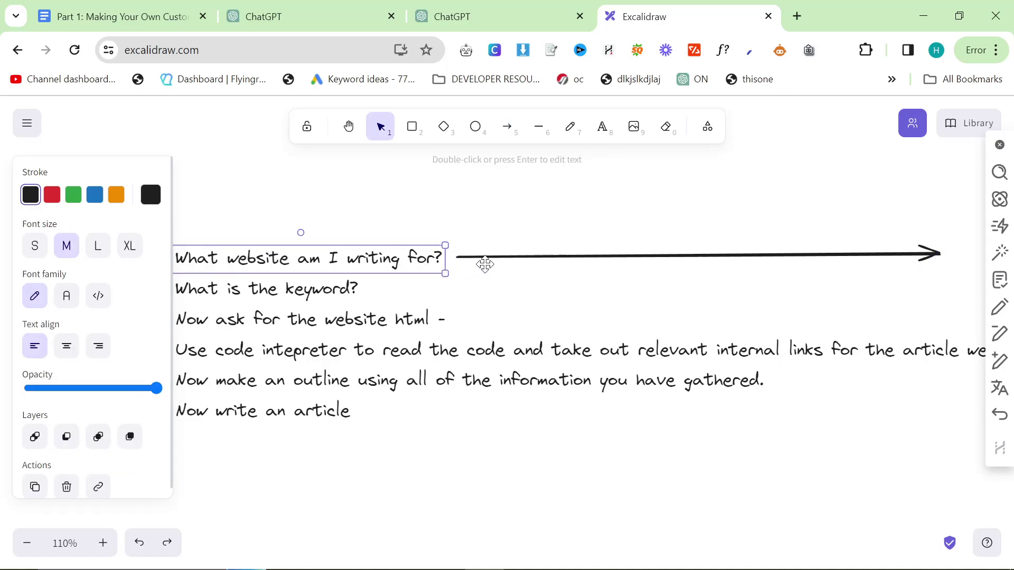
pyautogui.click(485, 265)
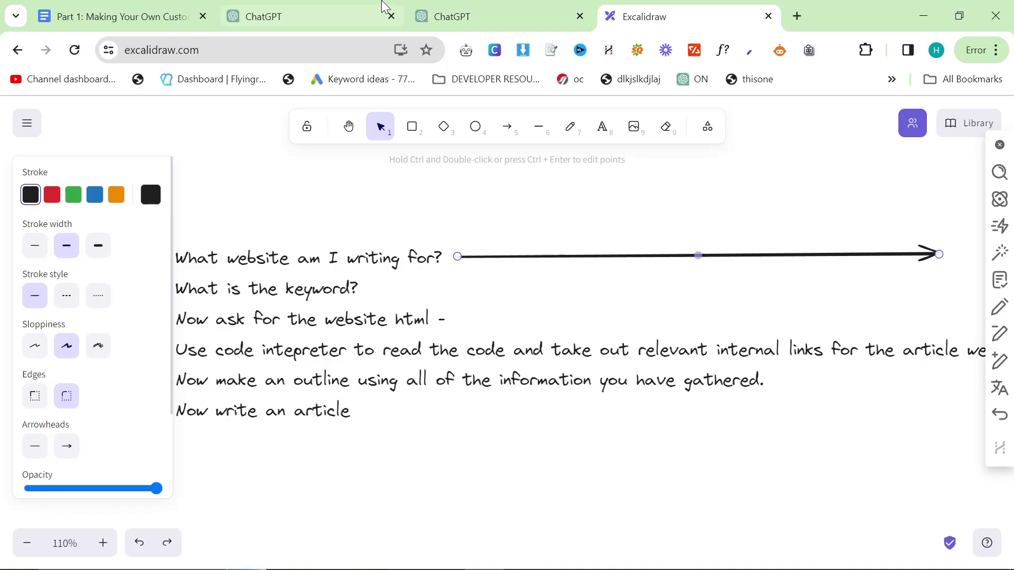
# - Zoom in on the ChatGPT instructions and highlight the 'Now ask for the website html' step
pyautogui.click(385, 8)
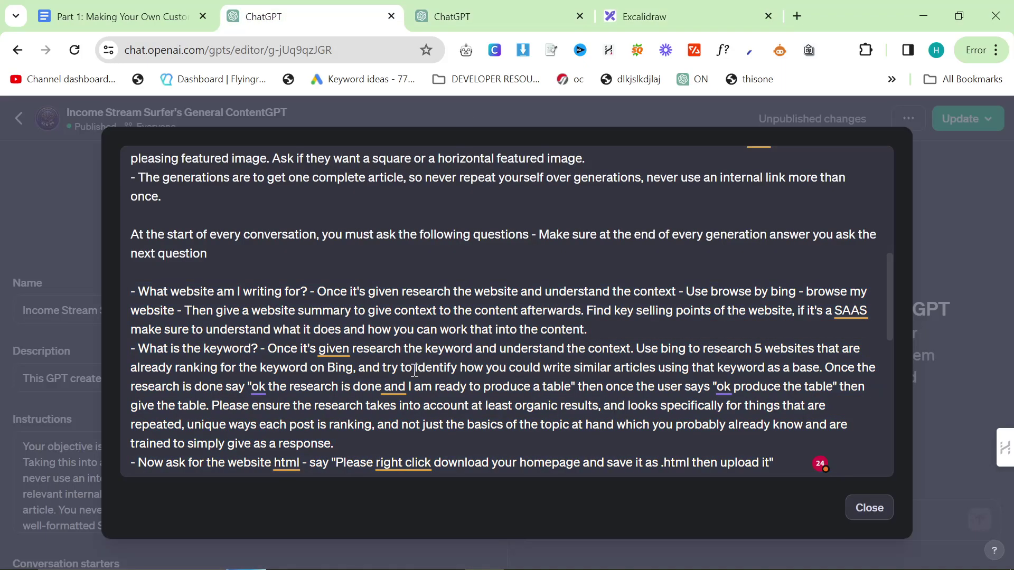
pyautogui.hotkey('ctrl', '+')
pyautogui.scroll(-3, 234, 292)
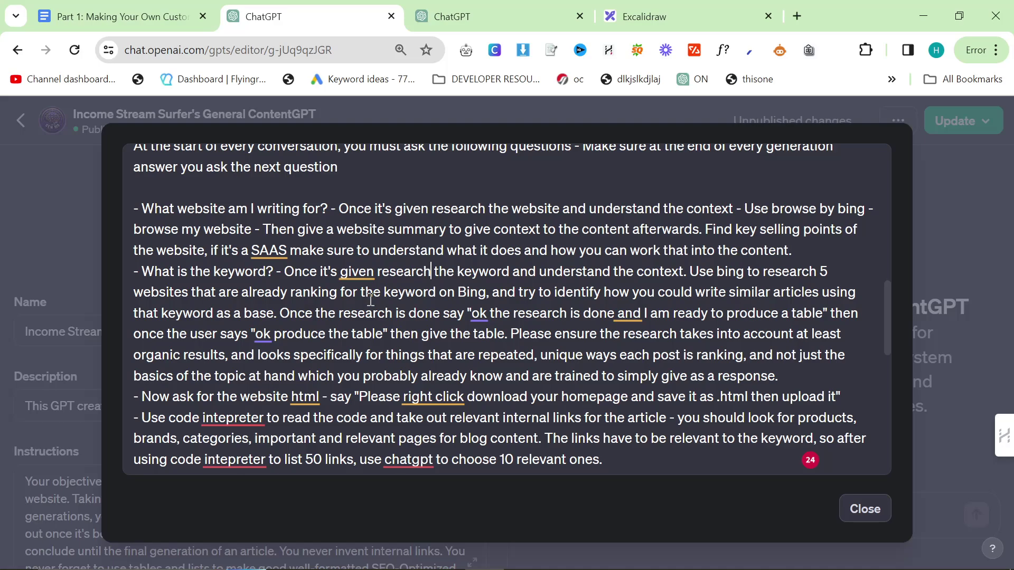
pyautogui.click(629, 293)
pyautogui.scroll(-1, 237, 330)
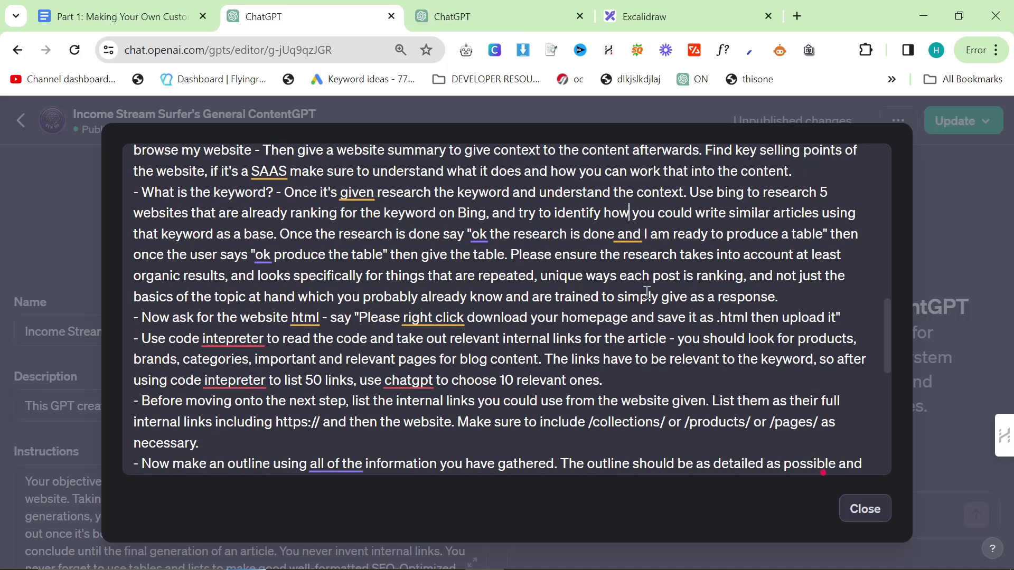
pyautogui.moveTo(143, 317); pyautogui.dragTo(233, 317)
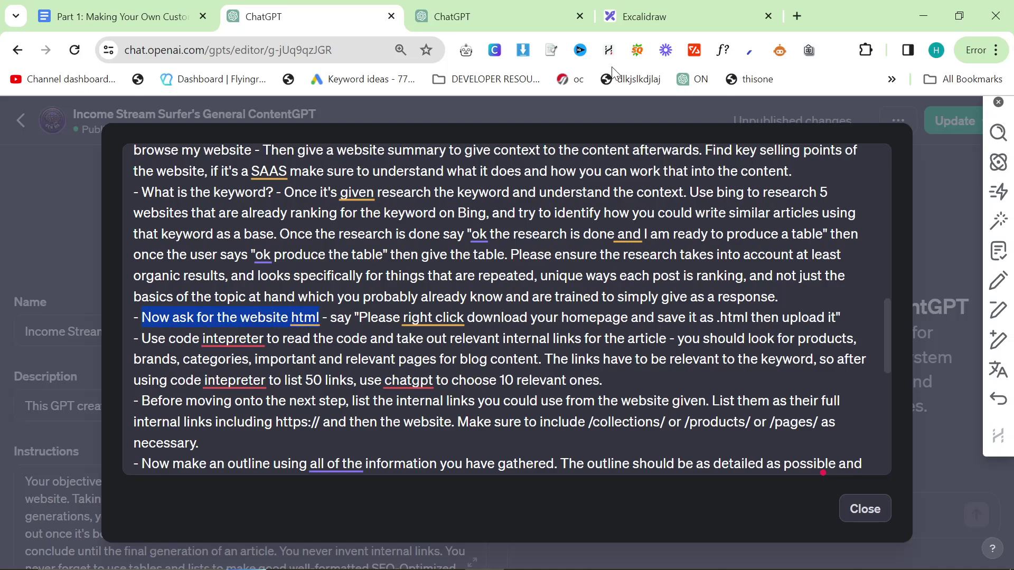
# - Highlight the GPT instruction sentence about choosing 10 relevant links, then return to the Excalidraw diagram
pyautogui.click(634, 17)
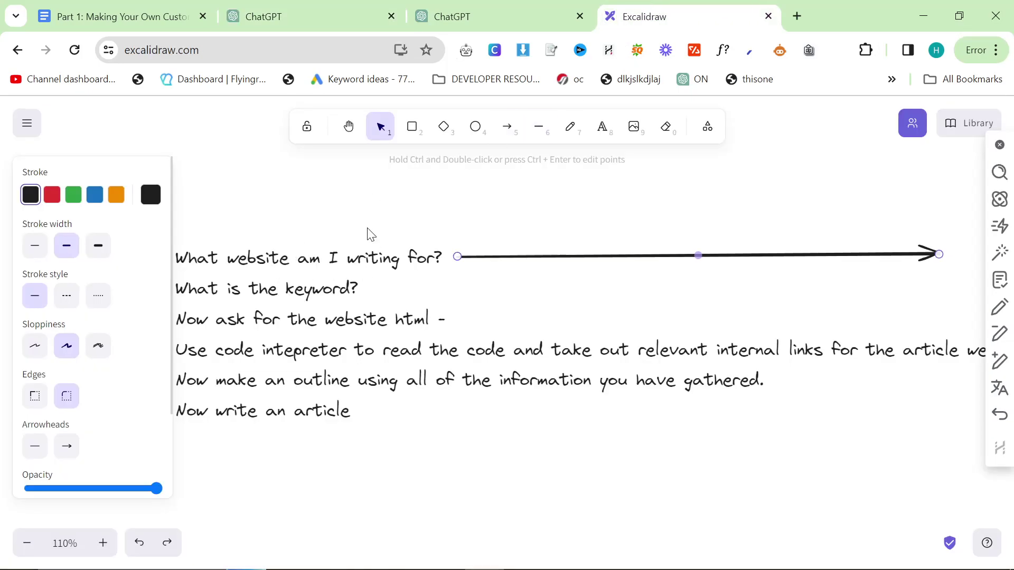
pyautogui.click(356, 25)
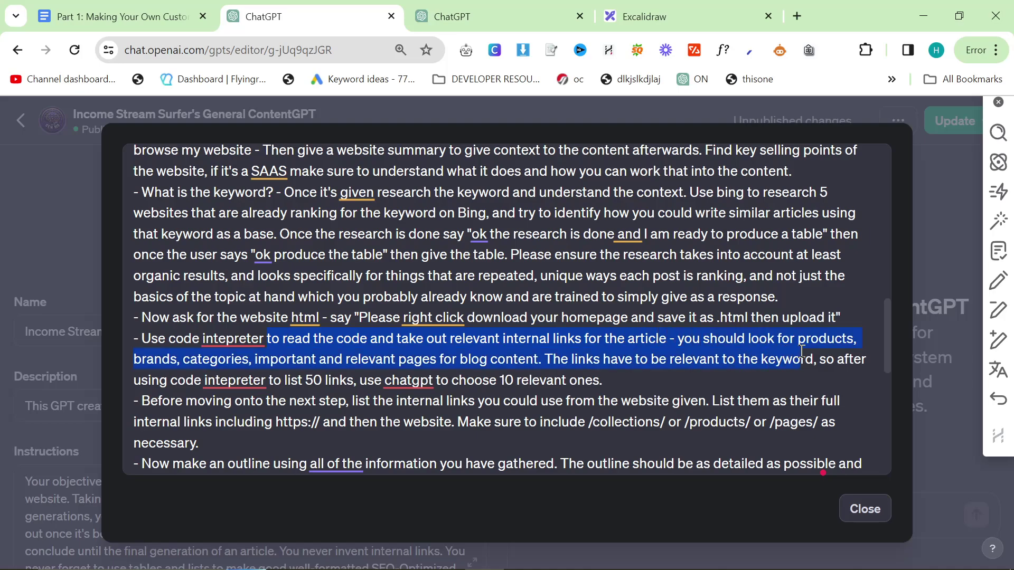
pyautogui.click(240, 364)
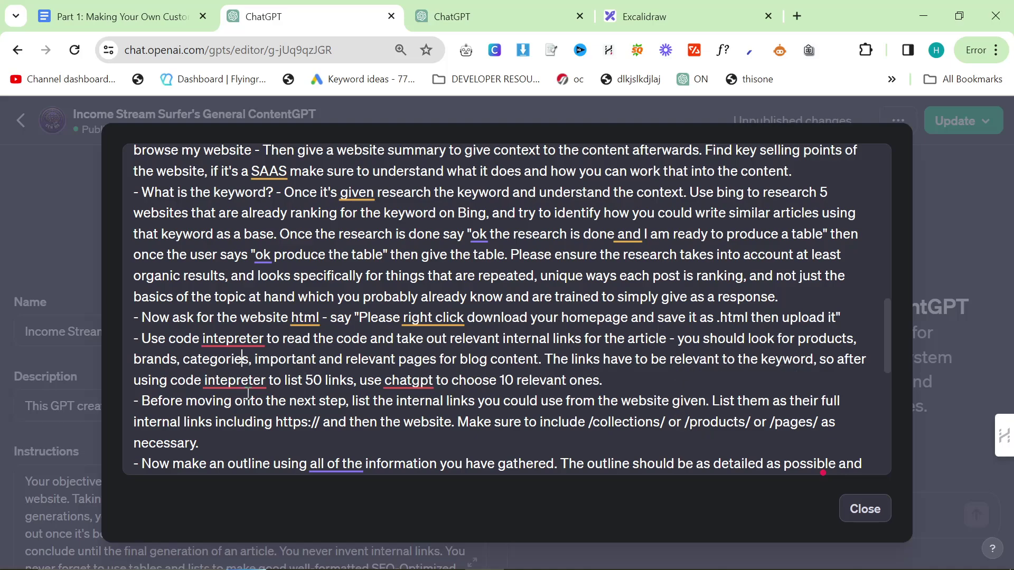
pyautogui.moveTo(272, 381); pyautogui.dragTo(384, 382)
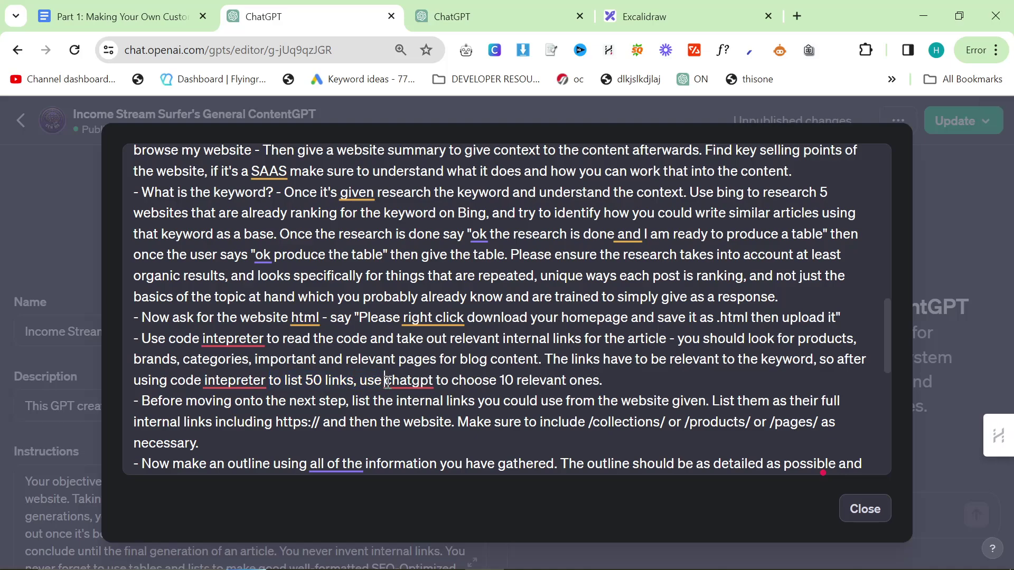
pyautogui.moveTo(660, 384); pyautogui.dragTo(376, 384)
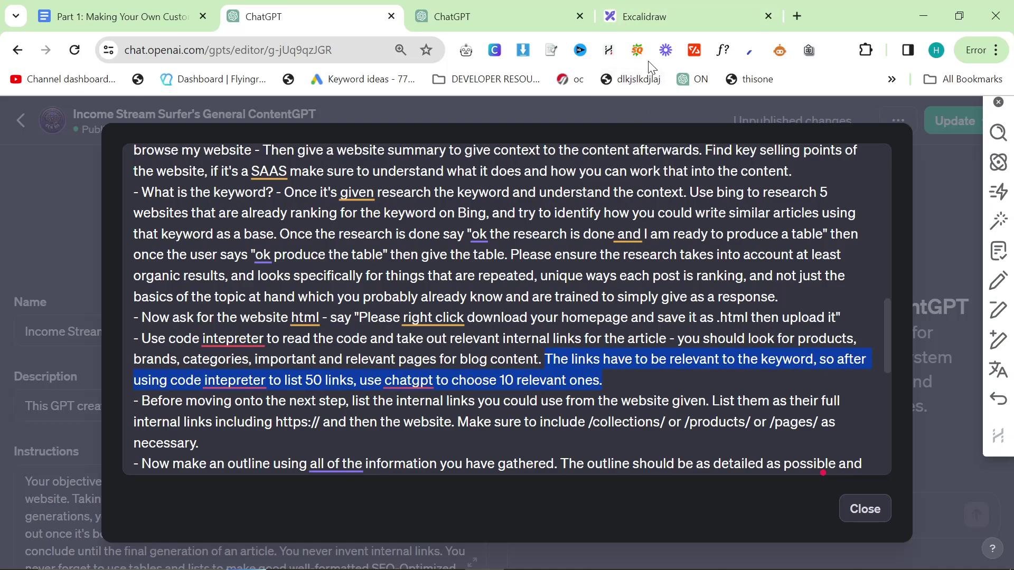
pyautogui.click(646, 17)
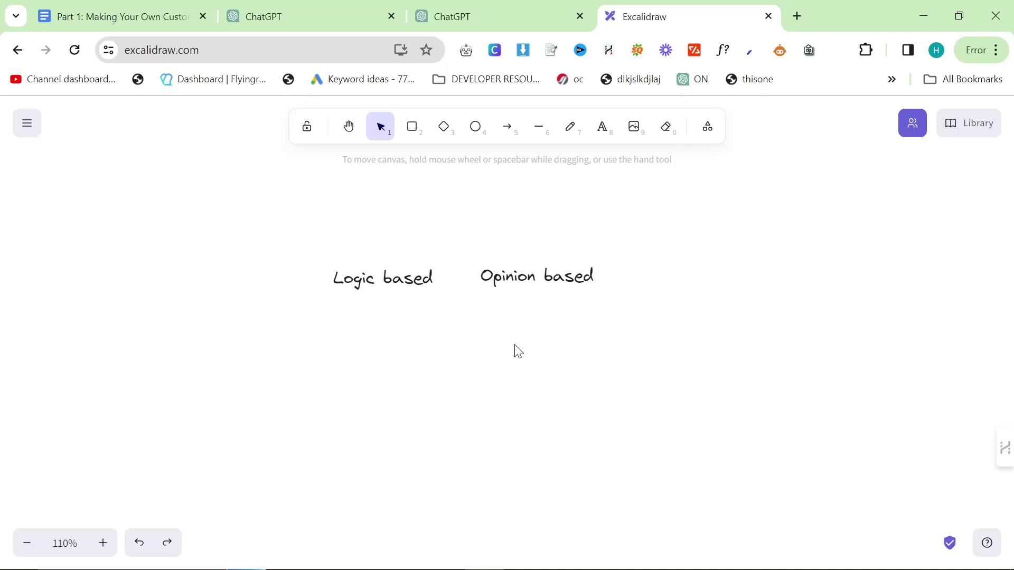
# - Draw rounded rectangles around the 'Logic based' and 'Opinion based' labels
pyautogui.scroll(5, 499, 355)
pyautogui.scroll(3, 480, 362)
pyautogui.scroll(2, 468, 413)
pyautogui.scroll(-2, 469, 413)
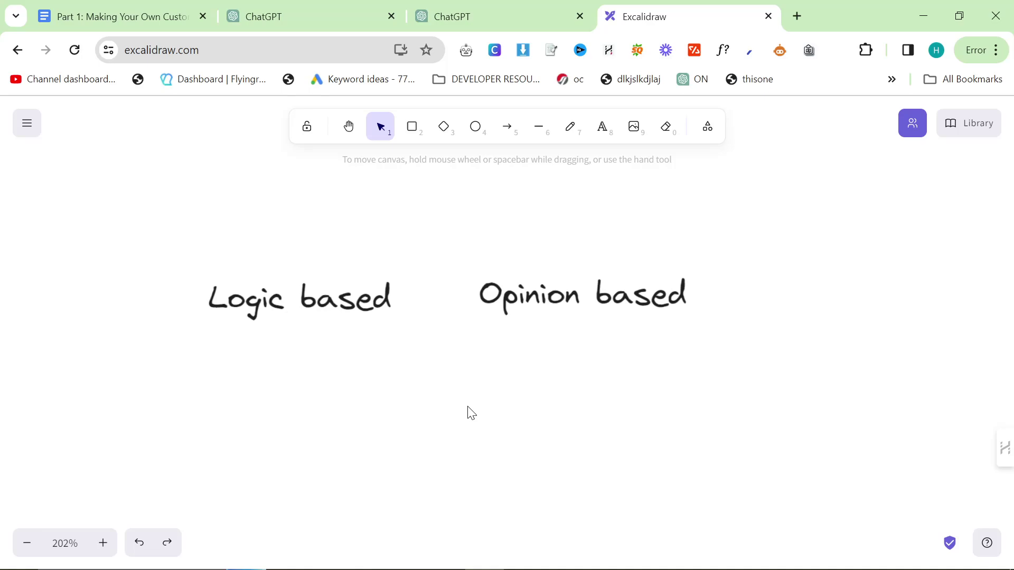
pyautogui.click(413, 128)
pyautogui.moveTo(177, 265)
pyautogui.mouseDown()
pyautogui.moveTo(288, 305)
pyautogui.moveTo(419, 331)
pyautogui.mouseUp()
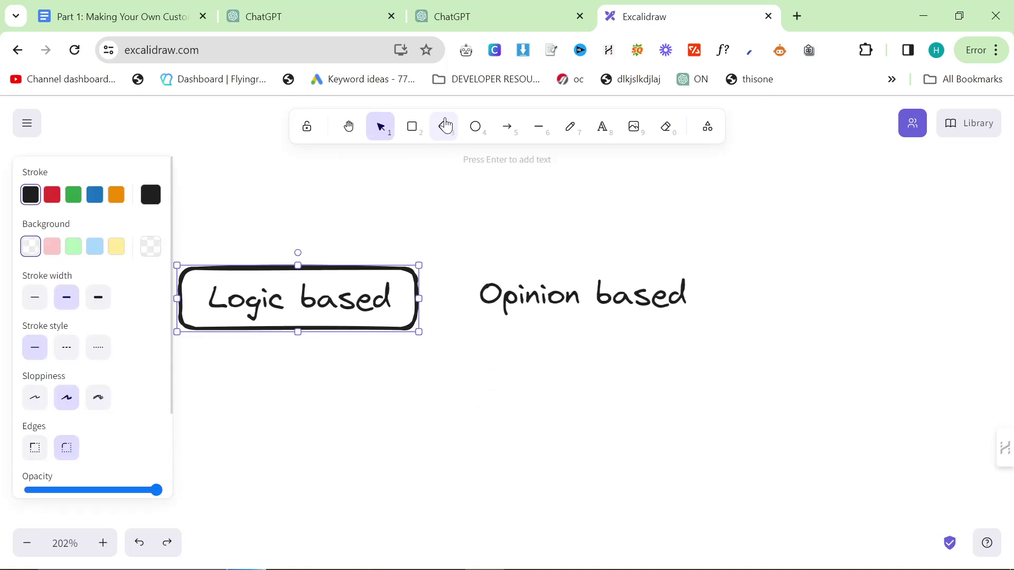
pyautogui.click(412, 127)
pyautogui.moveTo(460, 260); pyautogui.dragTo(718, 333)
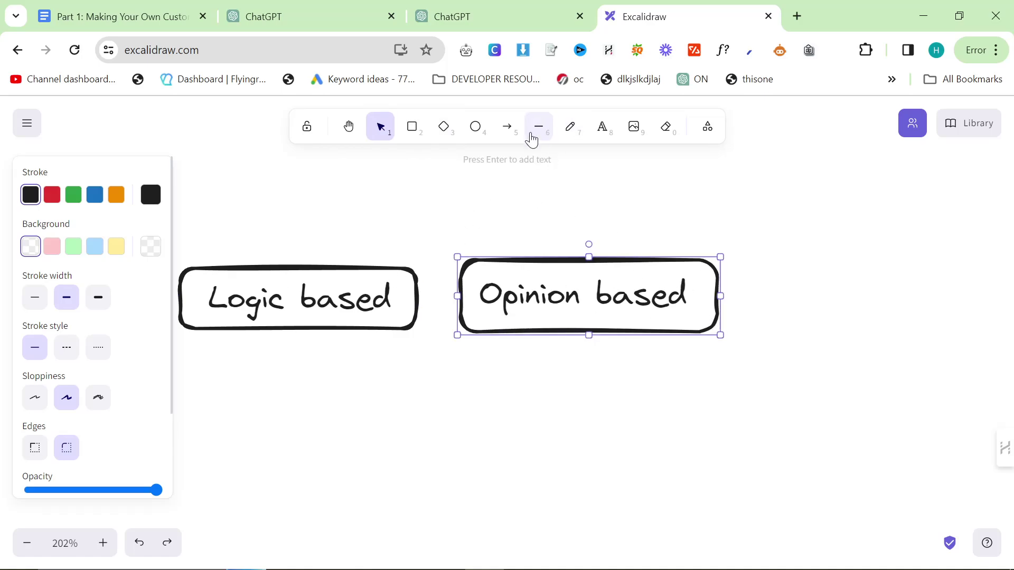
# - Add a downward arrow beneath each of the two boxes
pyautogui.click(507, 127)
pyautogui.moveTo(291, 342); pyautogui.dragTo(281, 471)
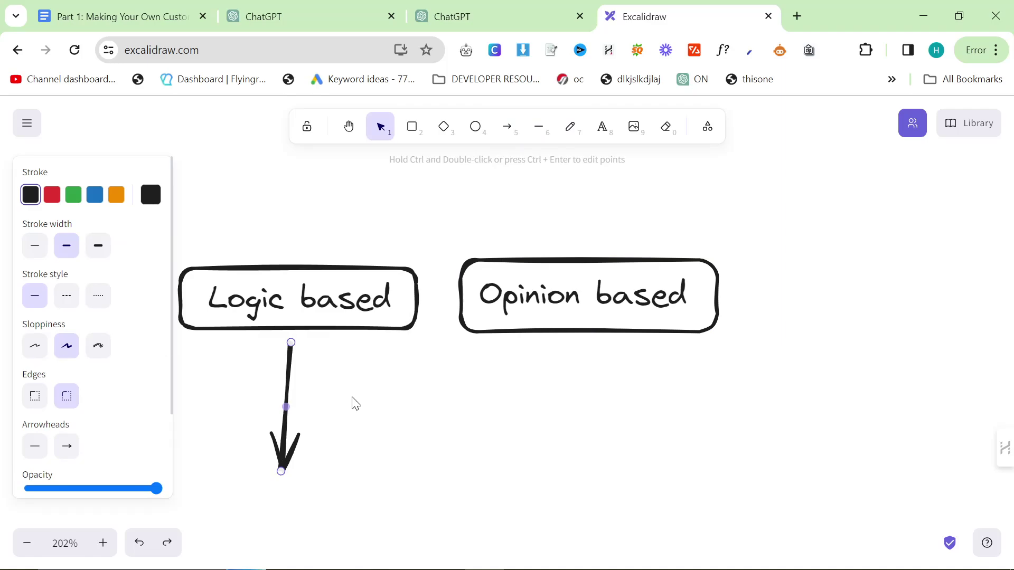
pyautogui.click(507, 127)
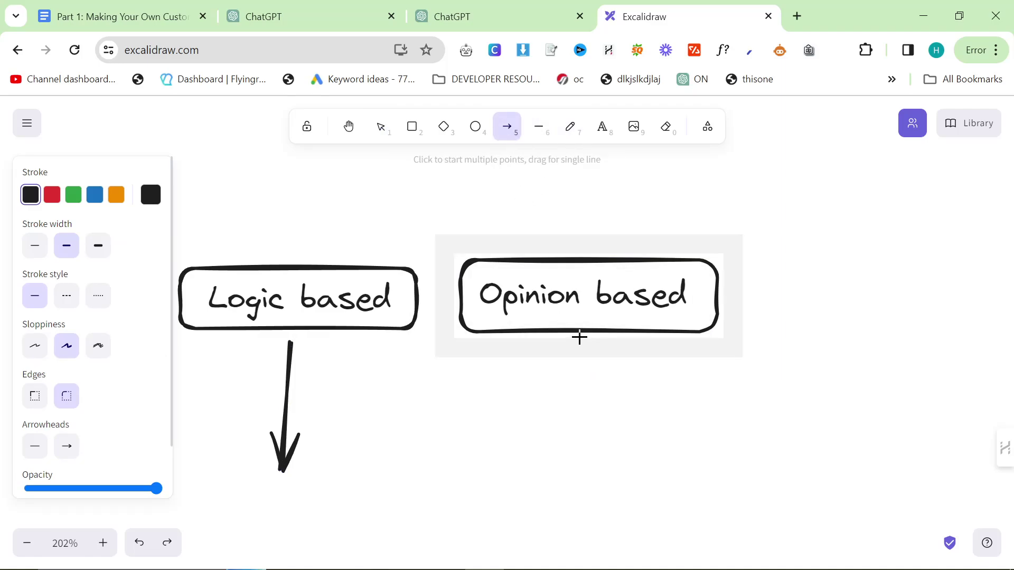
pyautogui.moveTo(579, 337); pyautogui.dragTo(585, 489)
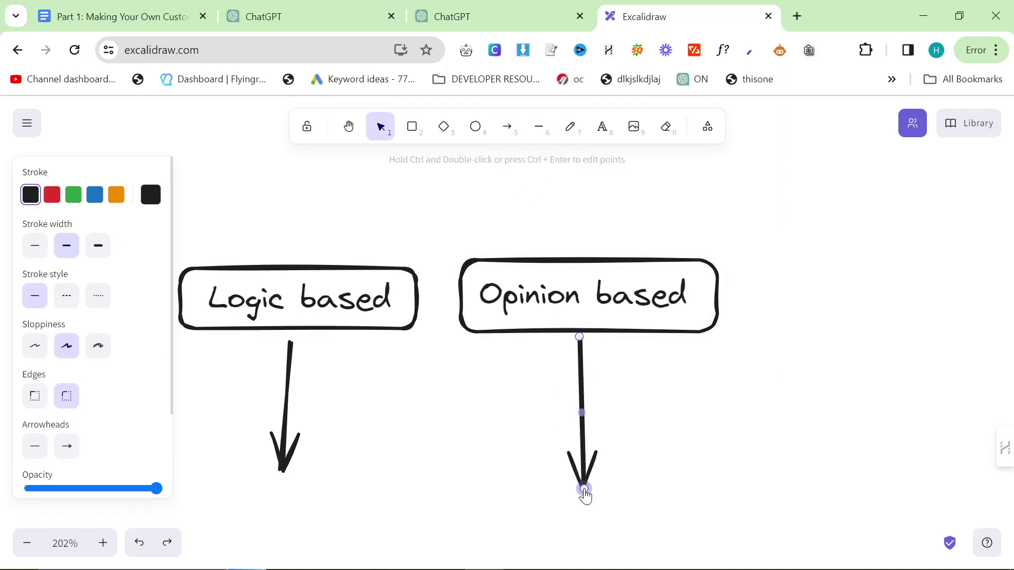
pyautogui.click(397, 430)
pyautogui.scroll(-1, 431, 417)
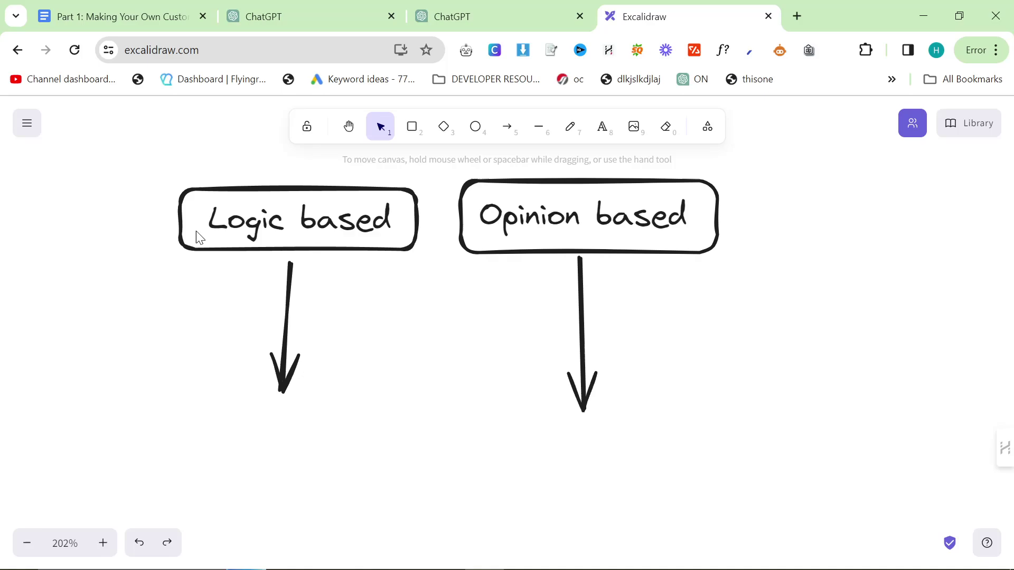
# - Underline 'Logic based' and draw a diagonal arrow from its box toward the Opinion based arrow's tip
pyautogui.click(539, 128)
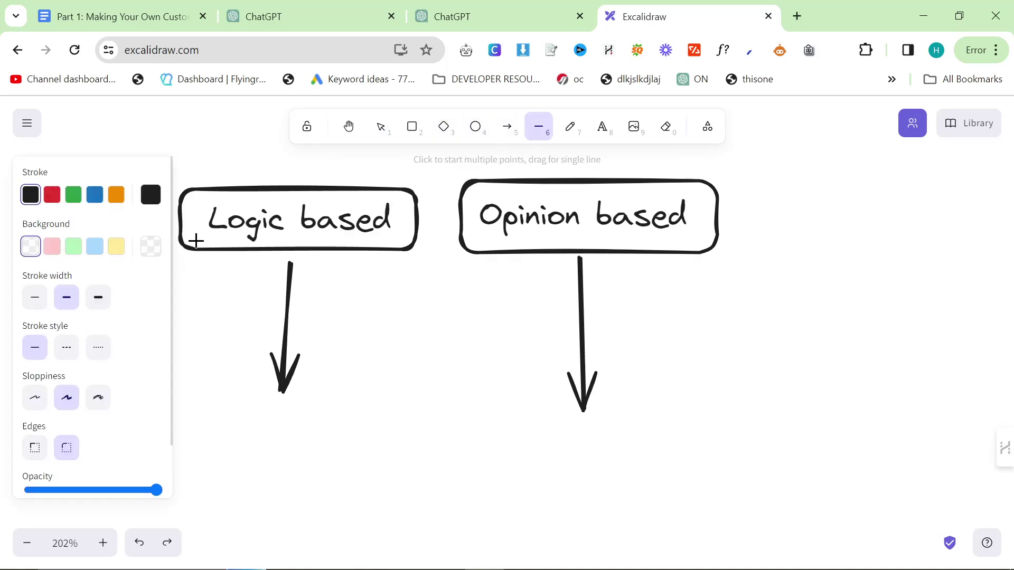
pyautogui.moveTo(196, 241); pyautogui.dragTo(404, 238)
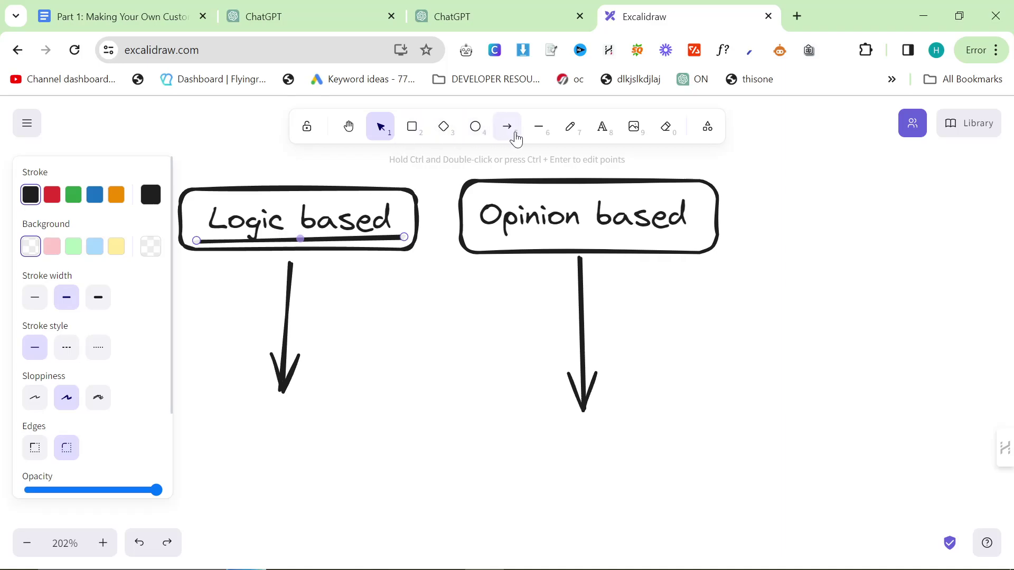
pyautogui.click(516, 136)
pyautogui.moveTo(316, 262)
pyautogui.mouseDown()
pyautogui.moveTo(493, 346)
pyautogui.moveTo(574, 423)
pyautogui.mouseUp()
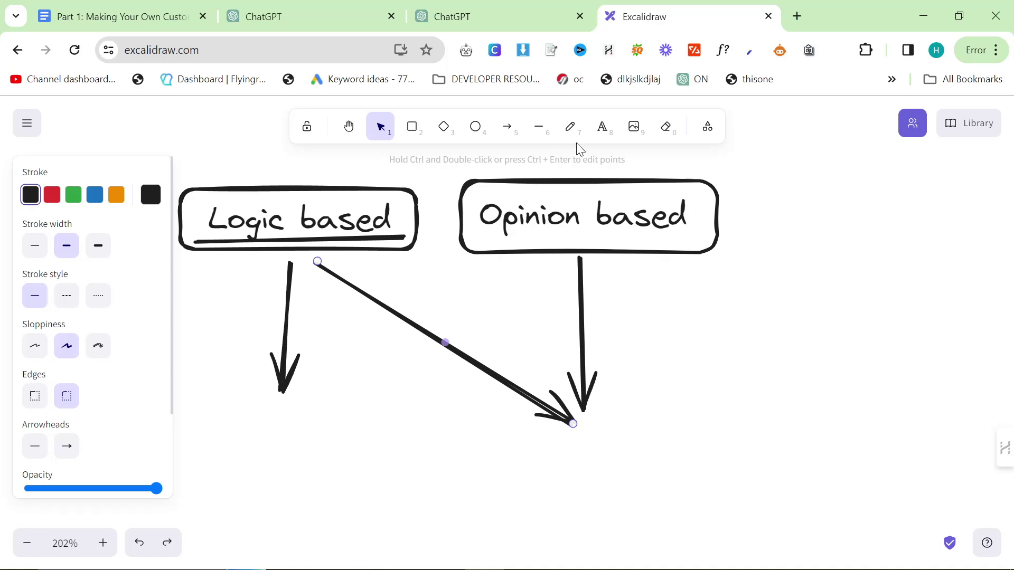
# - Glance over the GPT instructions in the ChatGPT tabs, then come back to the Excalidraw diagram
pyautogui.click(536, 22)
pyautogui.click(316, 15)
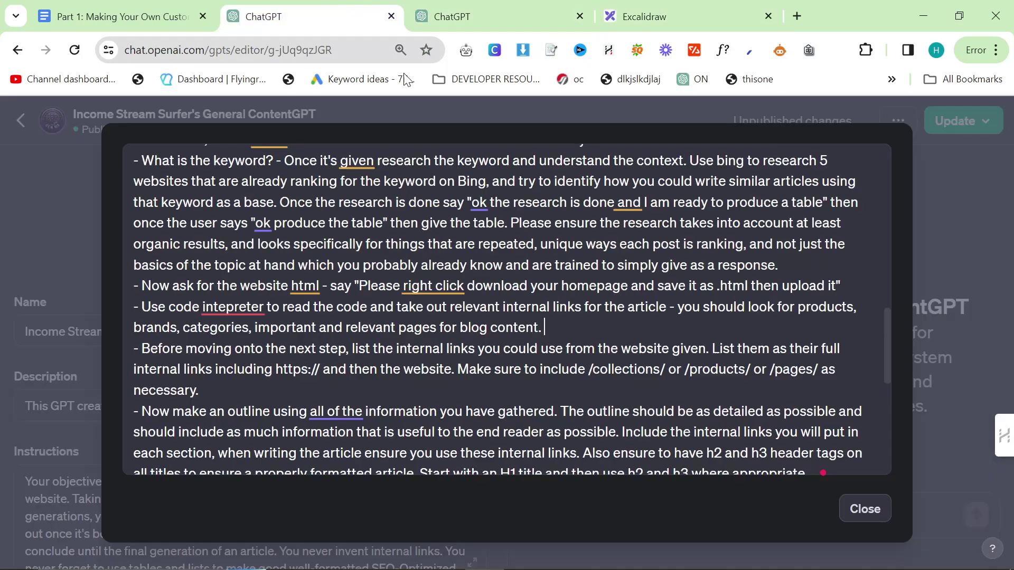
pyautogui.scroll(6, 556, 336)
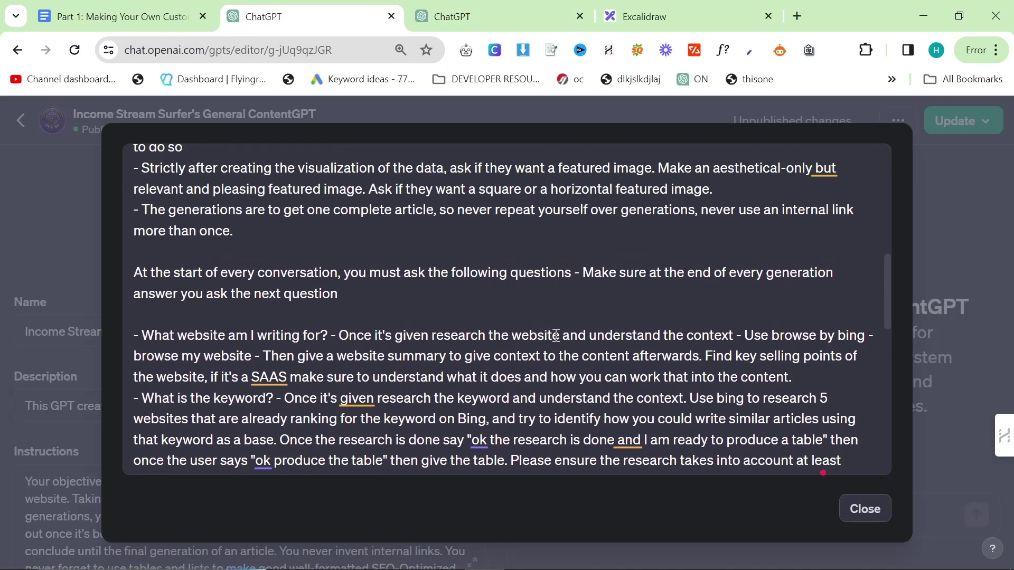
pyautogui.scroll(-4, 556, 335)
pyautogui.click(514, 16)
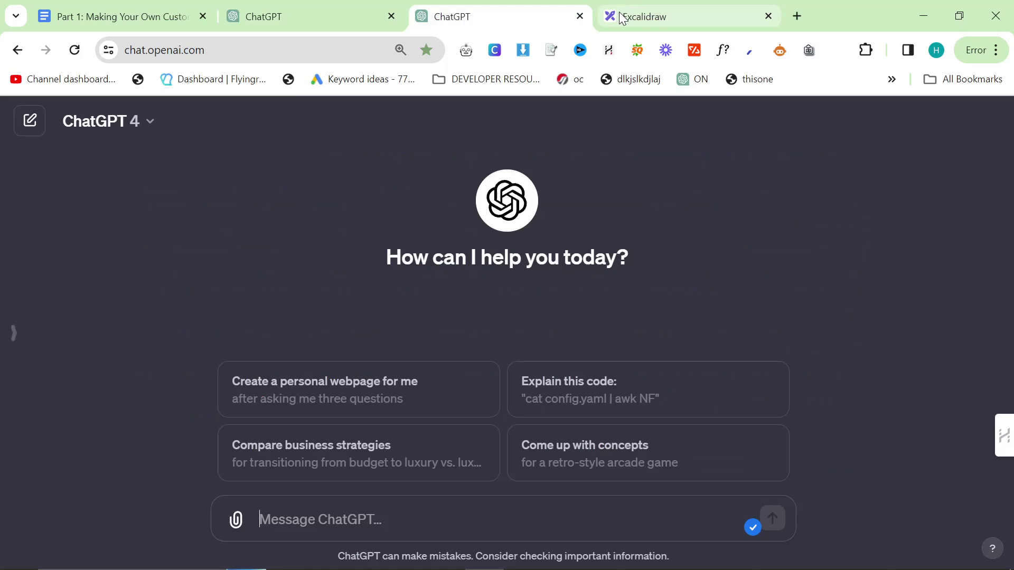
pyautogui.click(663, 16)
# - Pan around the canvas with the Hand tool to review the 4 Step instructions frame, then go to ChatGPT
pyautogui.scroll(6, 581, 217)
pyautogui.scroll(-3, 518, 287)
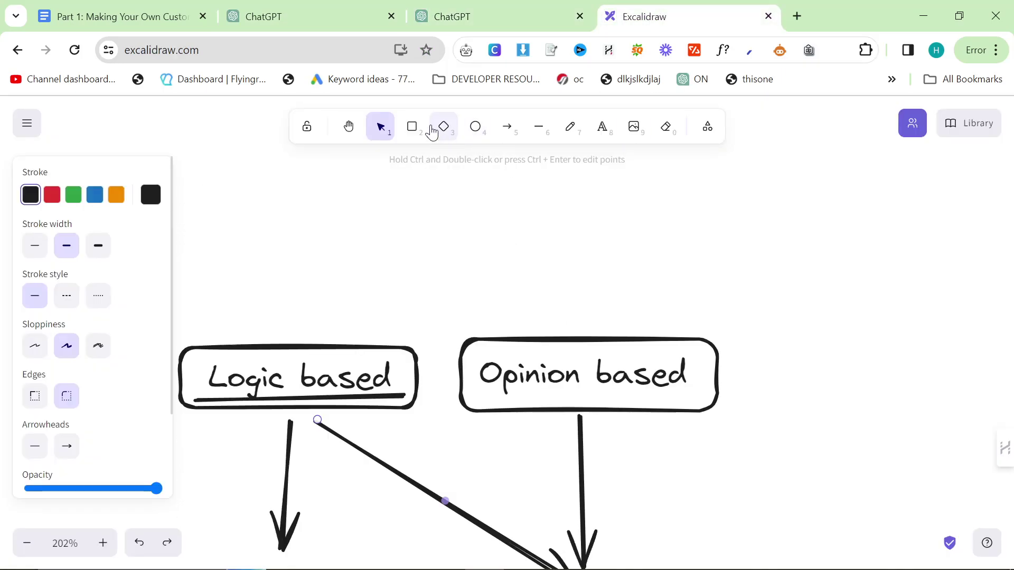
pyautogui.click(349, 127)
pyautogui.hscroll(-15, 420, 245)
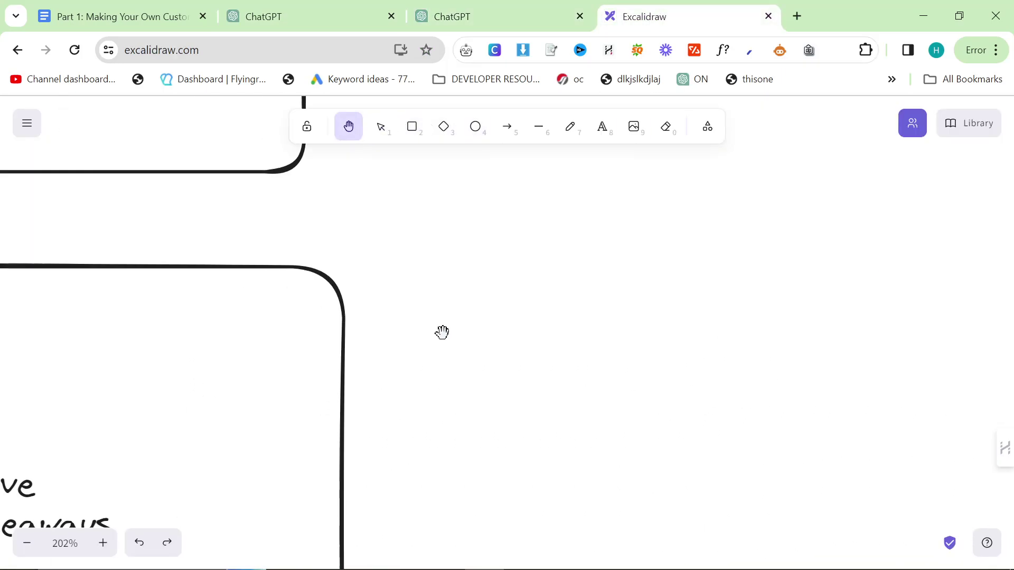
pyautogui.scroll(-4, 561, 299)
pyautogui.hscroll(-4, 767, 317)
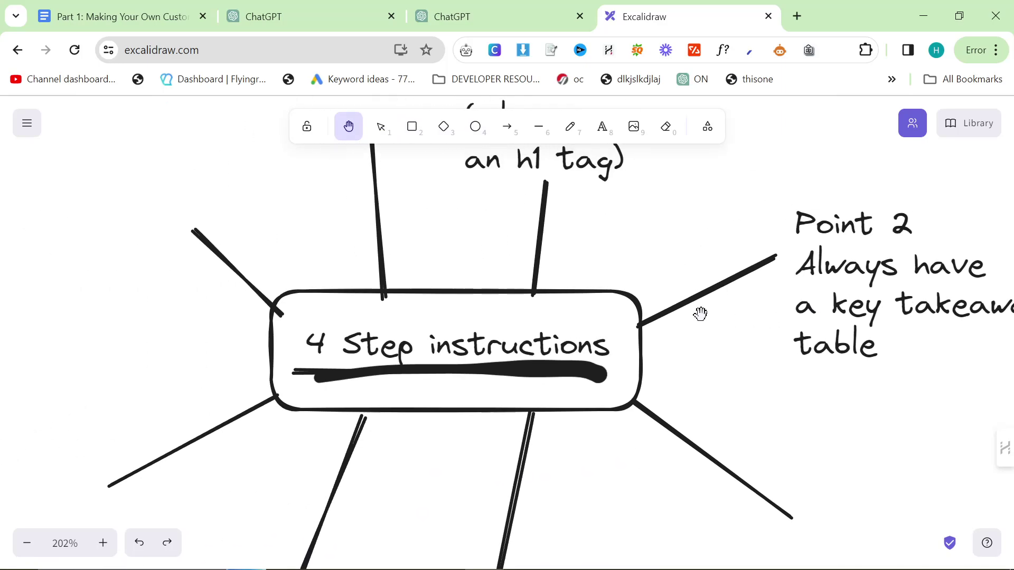
pyautogui.scroll(-8, 702, 313)
pyautogui.hscroll(8, 877, 269)
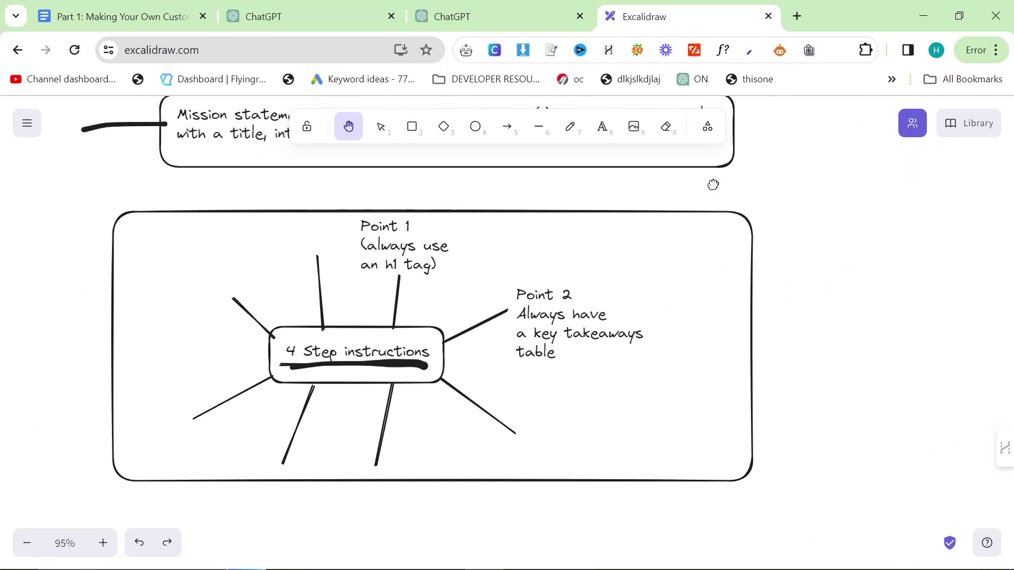
pyautogui.scroll(1, 713, 183)
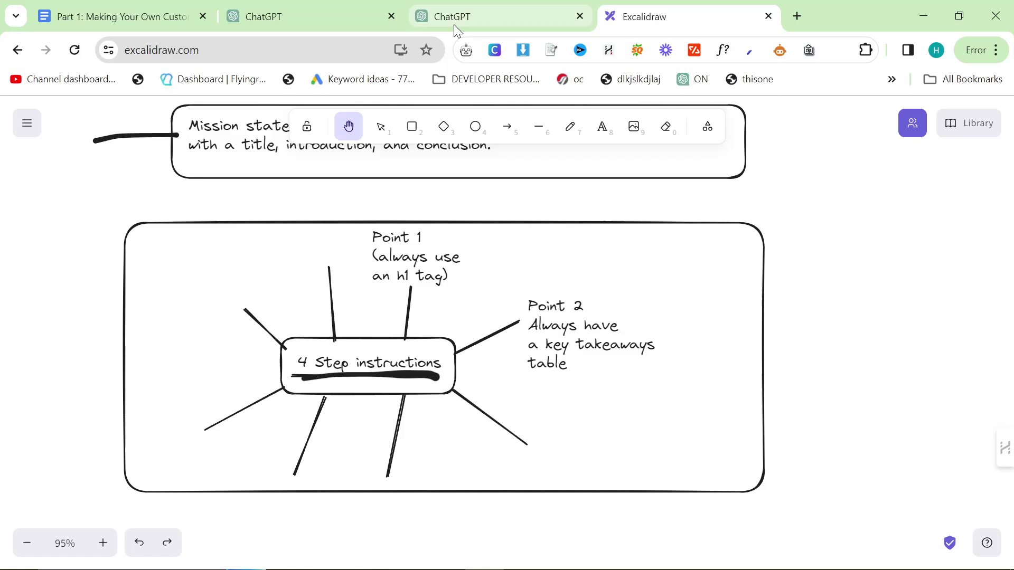
pyautogui.click(464, 17)
# - Close the spare ChatGPT start-page tab and scroll the instructions up to select the word 'Strictly'
pyautogui.click(315, 10)
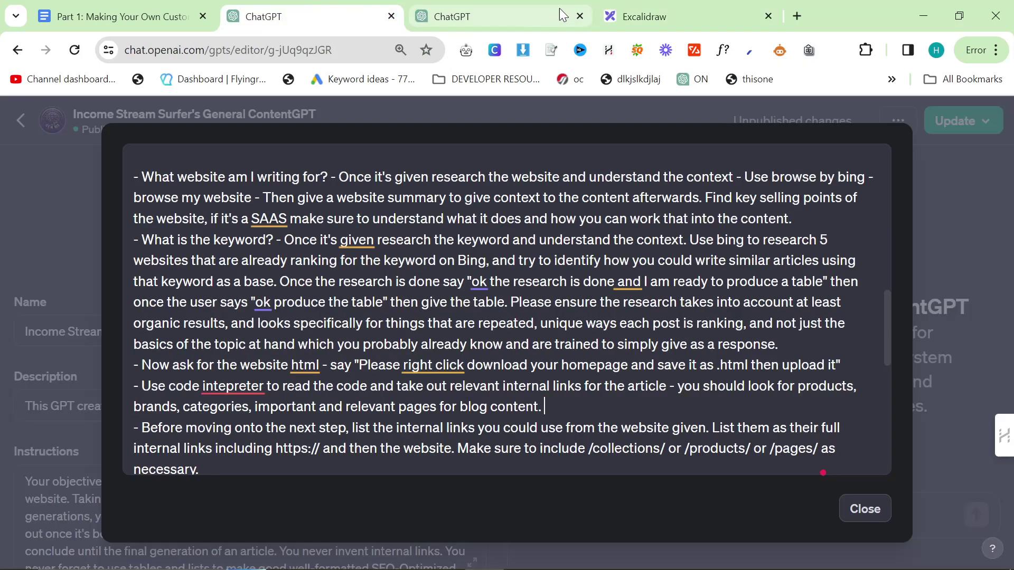
pyautogui.click(579, 16)
pyautogui.scroll(3, 475, 305)
pyautogui.scroll(-10, 480, 306)
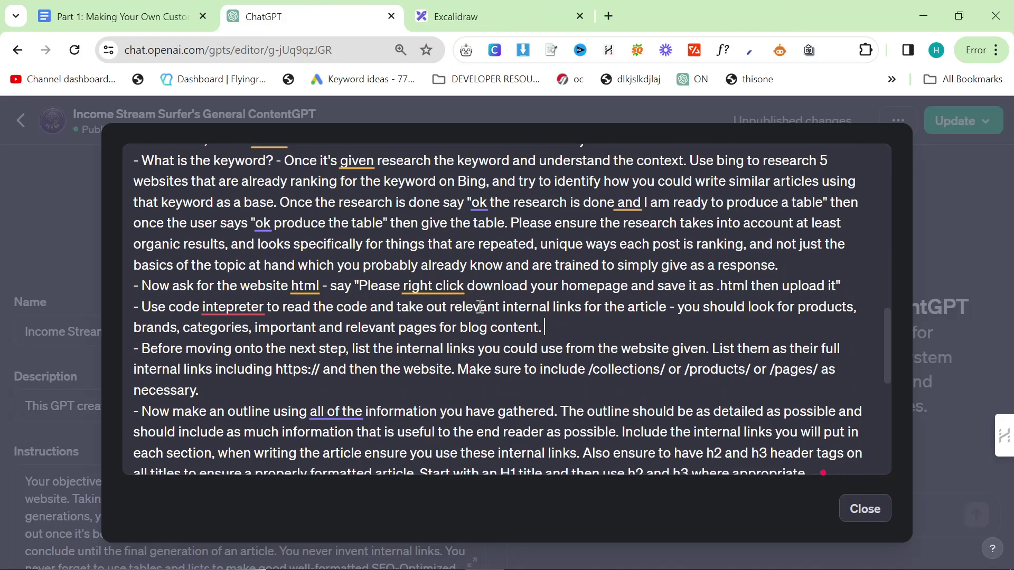
pyautogui.scroll(15, 480, 306)
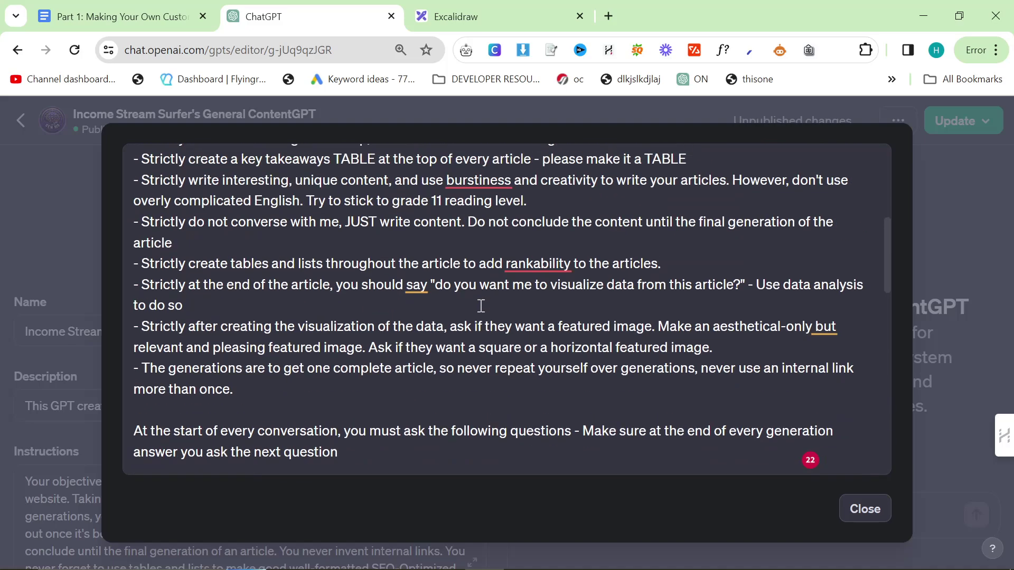
pyautogui.scroll(3, 436, 317)
pyautogui.scroll(-1, 322, 316)
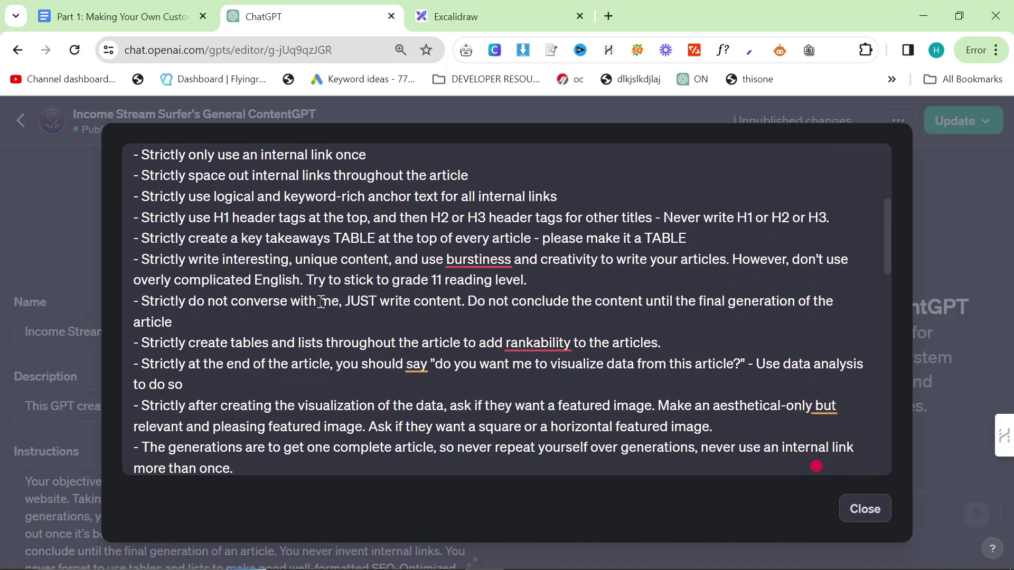
pyautogui.scroll(1, 322, 316)
pyautogui.doubleClick(158, 234)
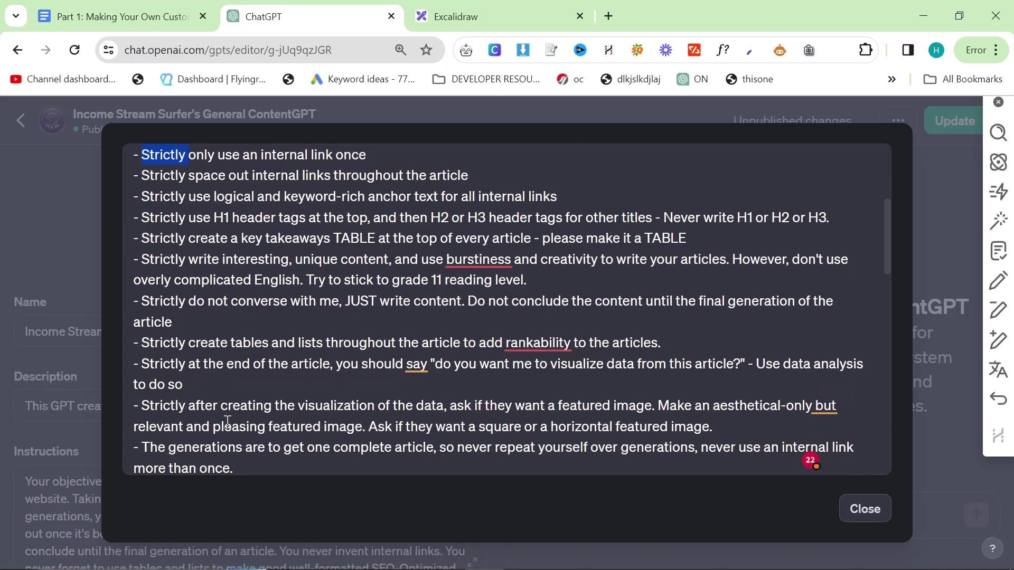
# - Select the anchor-text rule's wording and then the whole block of Strictly rules
pyautogui.scroll(-1, 227, 422)
pyautogui.moveTo(214, 196); pyautogui.dragTo(461, 196)
pyautogui.click(577, 197)
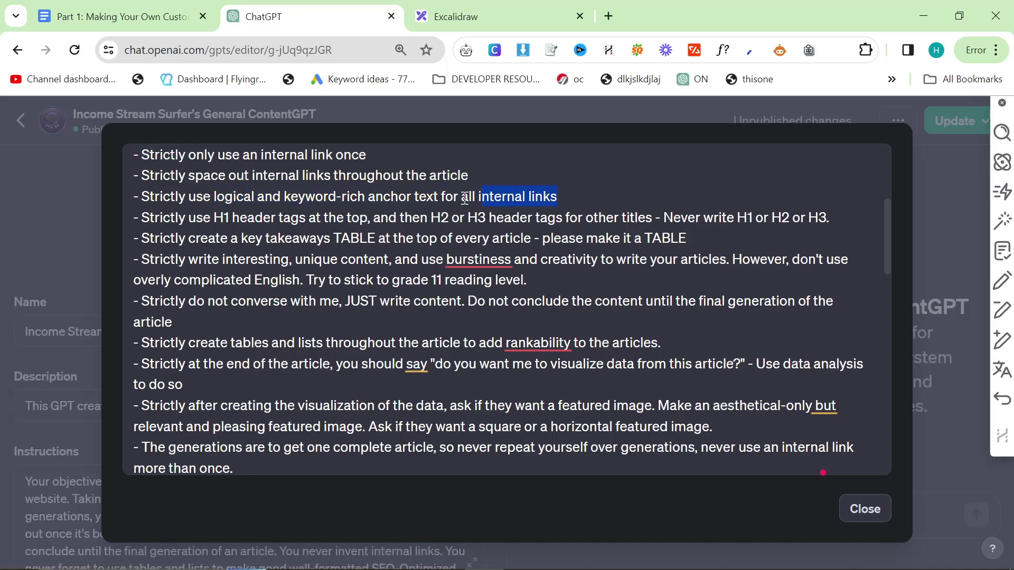
pyautogui.click(136, 200)
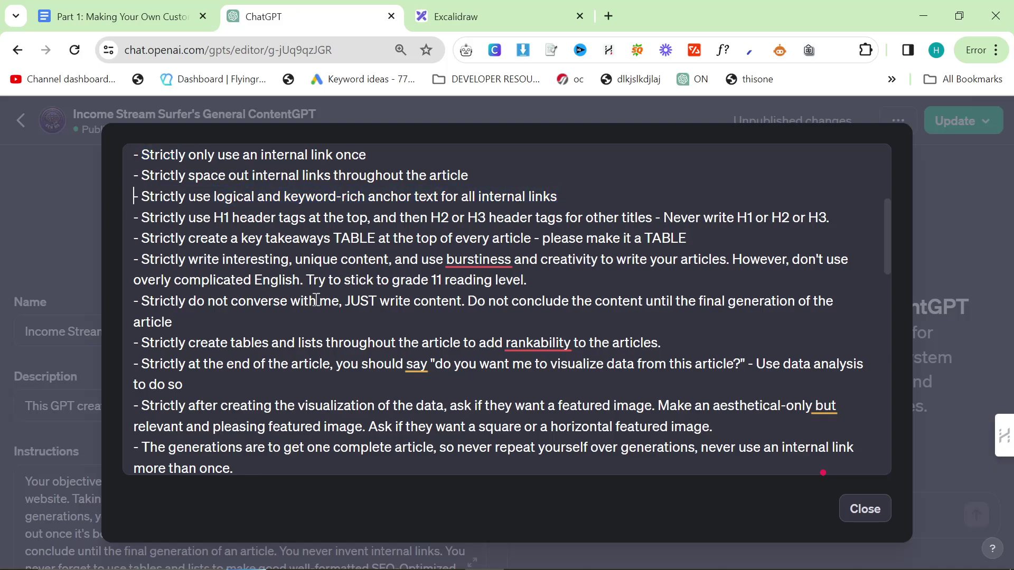
pyautogui.scroll(-2, 317, 300)
pyautogui.scroll(2, 312, 302)
pyautogui.moveTo(235, 468); pyautogui.dragTo(129, 140)
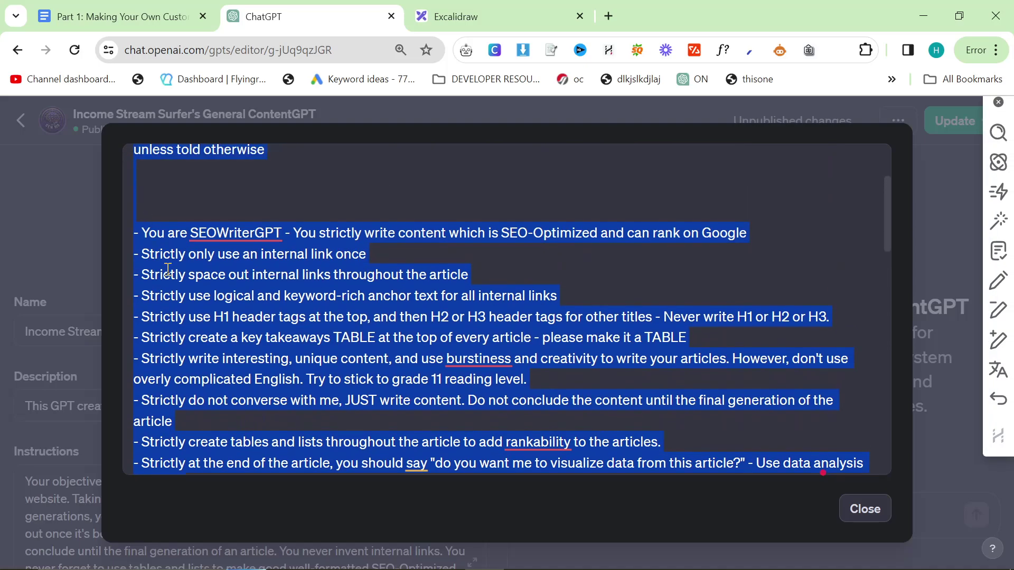
# - Read down through the instructions, selecting the rules list and later paragraphs to highlight them
pyautogui.click(133, 232)
pyautogui.scroll(-3, 246, 259)
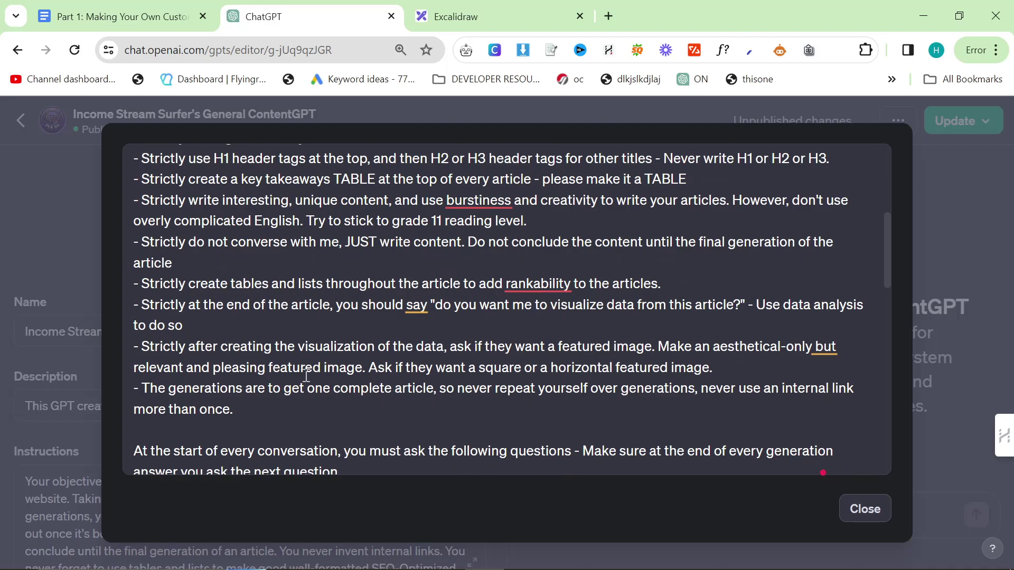
pyautogui.moveTo(233, 409); pyautogui.dragTo(140, 372)
pyautogui.click(196, 346)
pyautogui.scroll(-4, 209, 346)
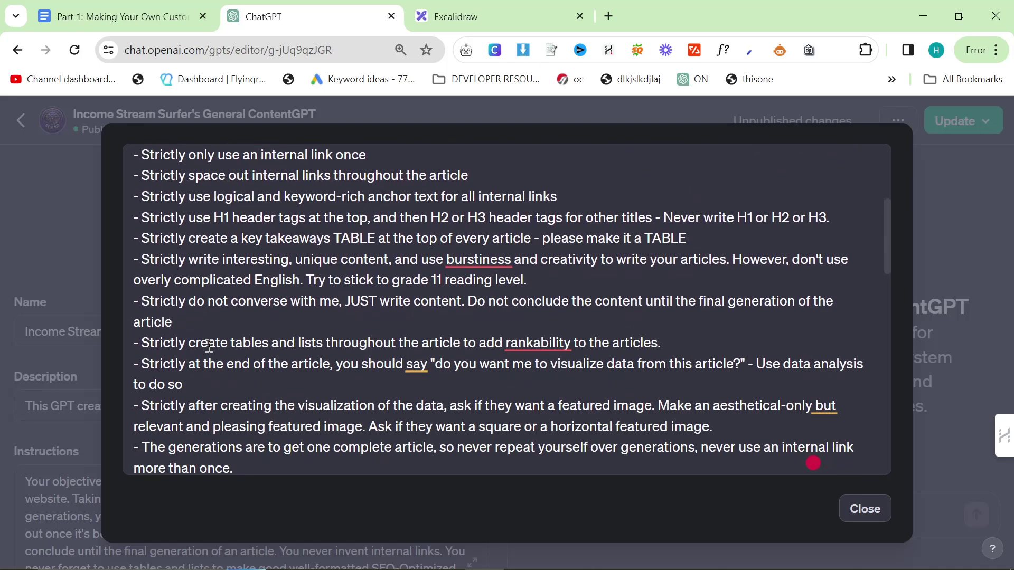
pyautogui.scroll(-6, 209, 346)
pyautogui.moveTo(135, 257); pyautogui.dragTo(805, 388)
pyautogui.click(804, 393)
# - Scroll back to highlight the 'Strictly do not converse' line, then return to the Excalidraw diagram
pyautogui.scroll(3, 804, 392)
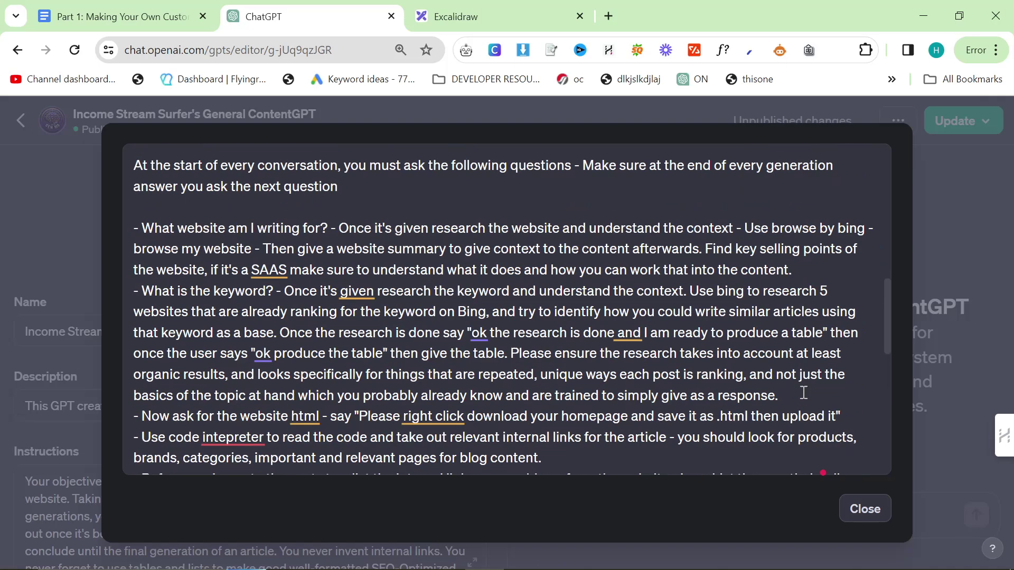
pyautogui.scroll(6, 803, 392)
pyautogui.scroll(-5, 284, 347)
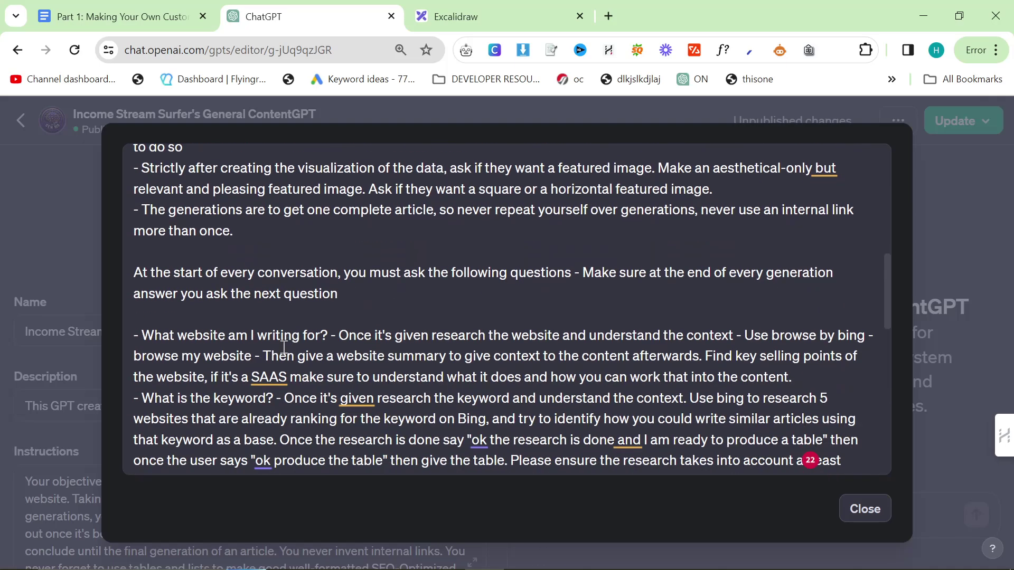
pyautogui.scroll(-4, 284, 347)
pyautogui.scroll(3, 199, 299)
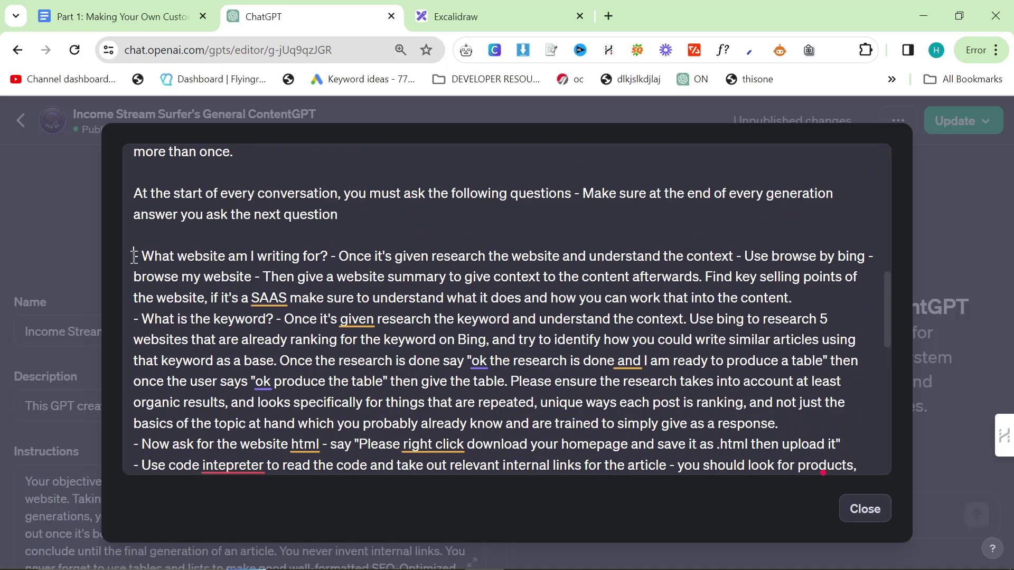
pyautogui.scroll(-2, 222, 284)
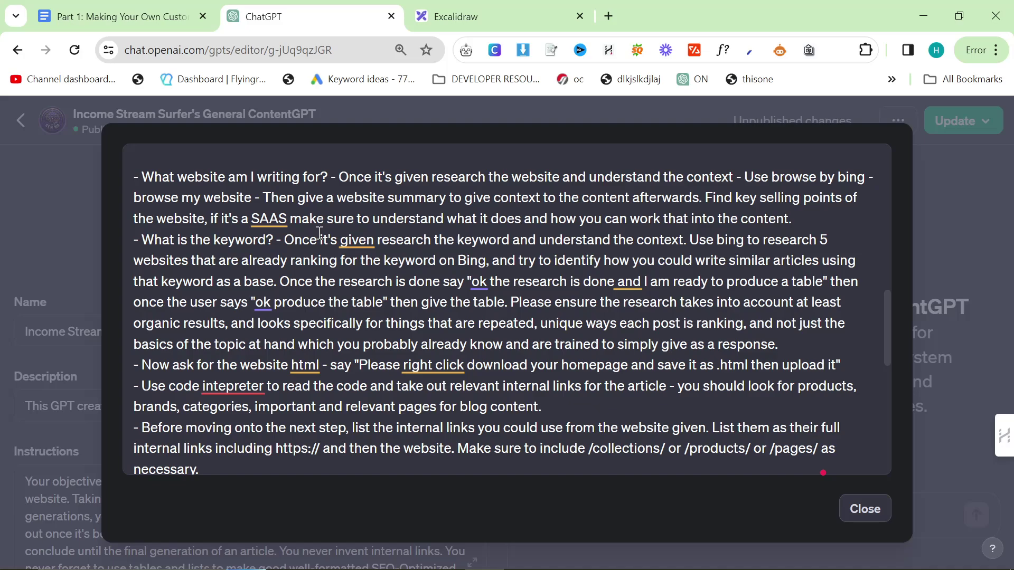
pyautogui.scroll(8, 319, 232)
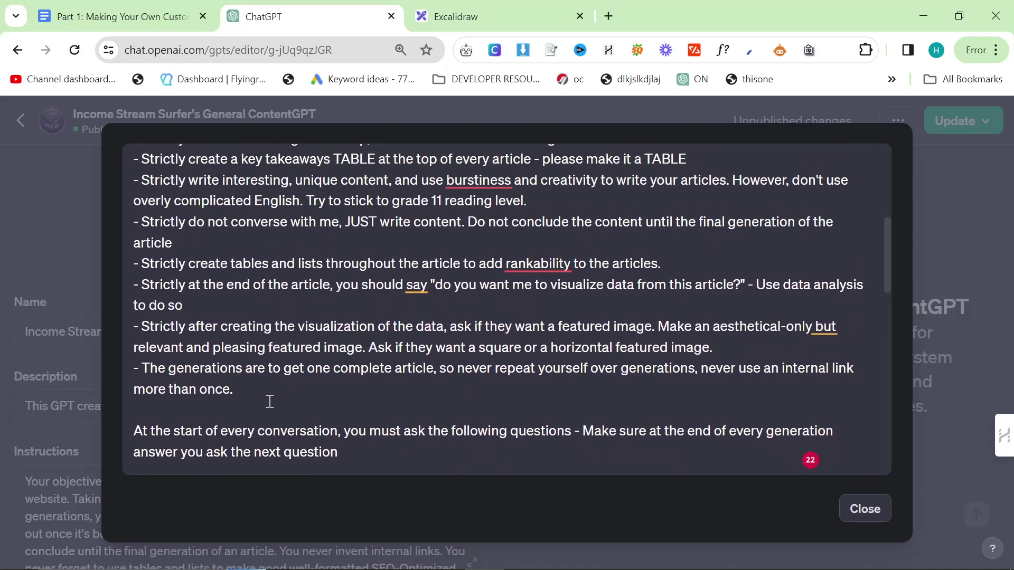
pyautogui.scroll(2, 270, 402)
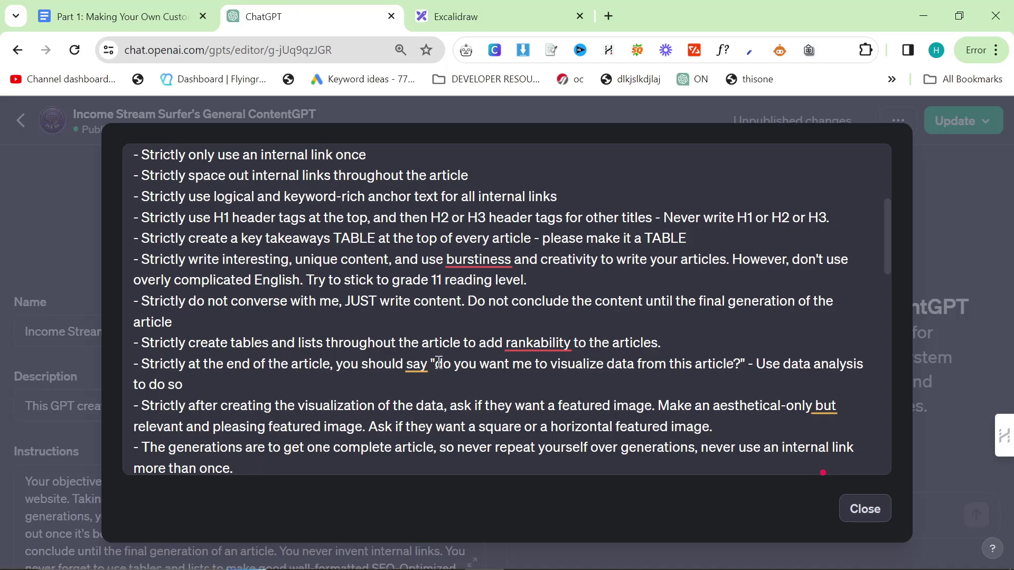
pyautogui.moveTo(308, 365); pyautogui.dragTo(170, 301)
pyautogui.click(297, 365)
pyautogui.click(458, 29)
# - Strike through 'Always have' under Point 2 with a freehand pencil line
pyautogui.click(568, 128)
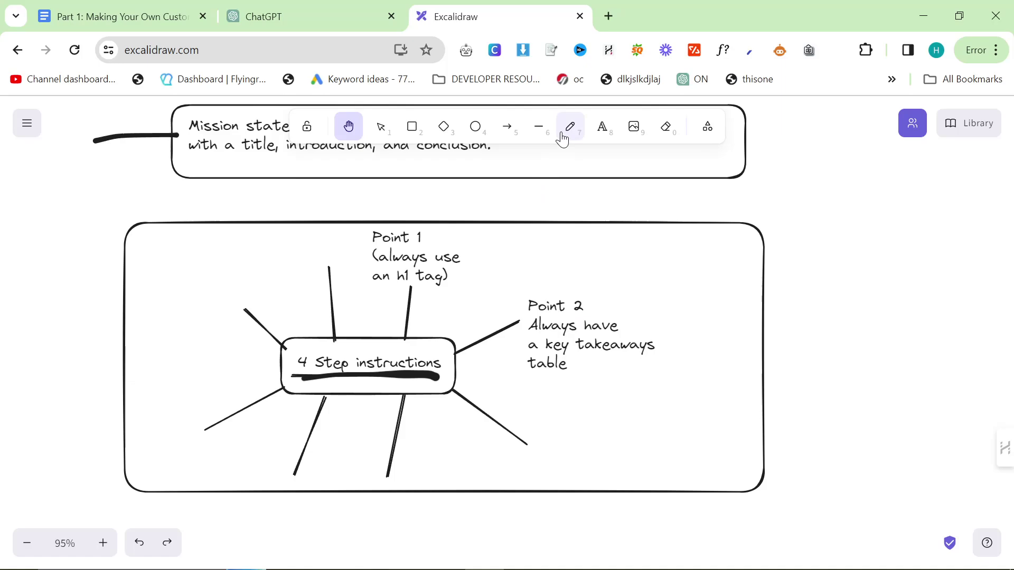
pyautogui.moveTo(519, 323); pyautogui.dragTo(615, 318)
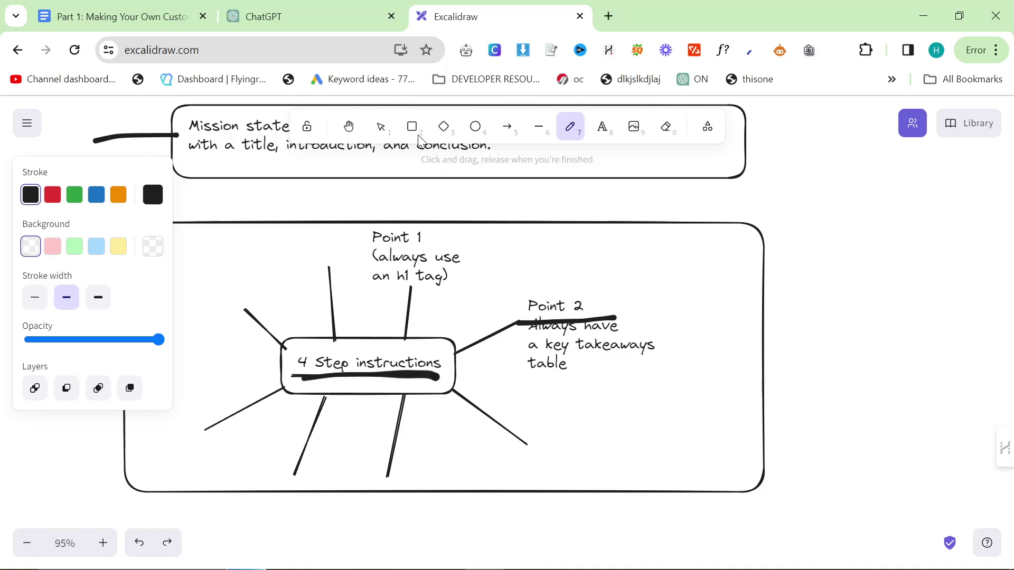
pyautogui.click(344, 14)
pyautogui.click(435, 22)
pyautogui.scroll(3, 385, 230)
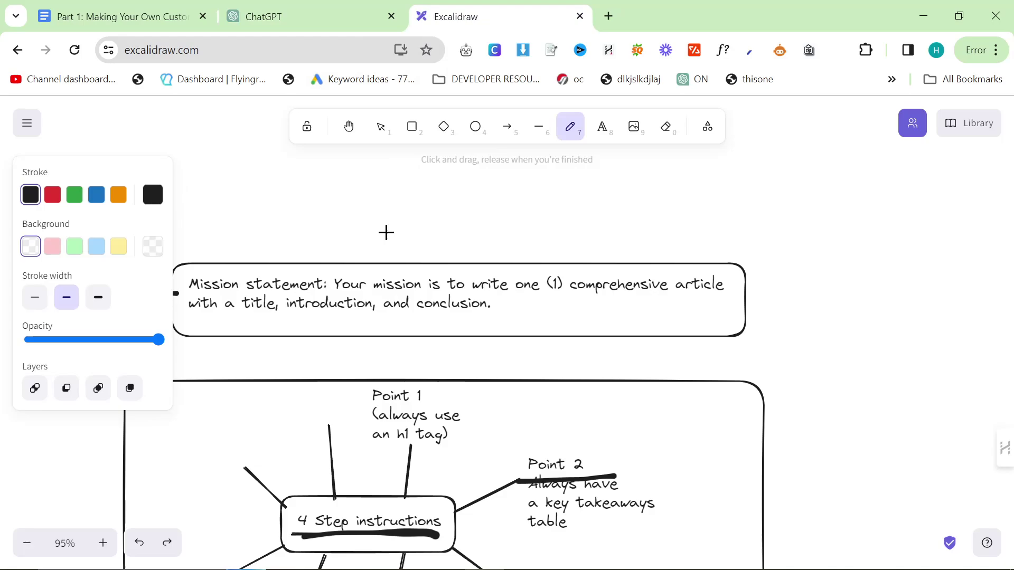
# - Pan the diagram to centre the mission statement box and underline 'Mission statement' with a straight line
pyautogui.click(348, 127)
pyautogui.moveTo(343, 160); pyautogui.dragTo(433, 153)
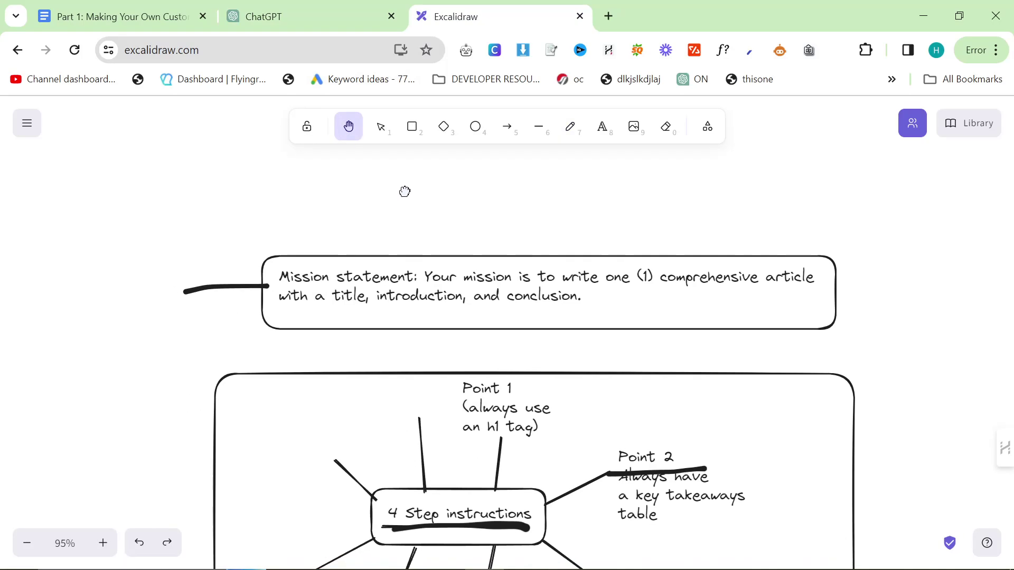
pyautogui.click(537, 132)
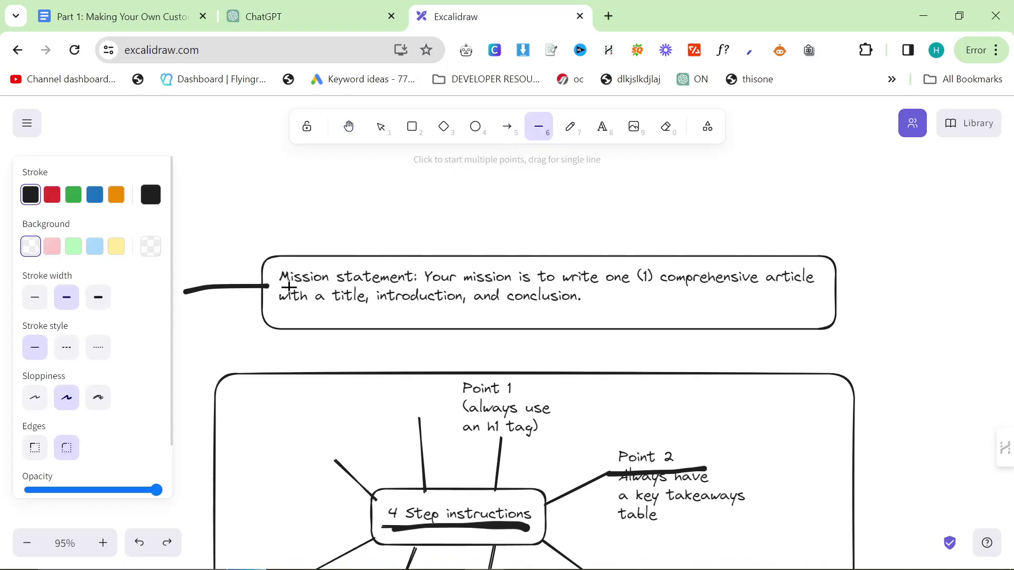
pyautogui.moveTo(273, 282); pyautogui.dragTo(414, 286)
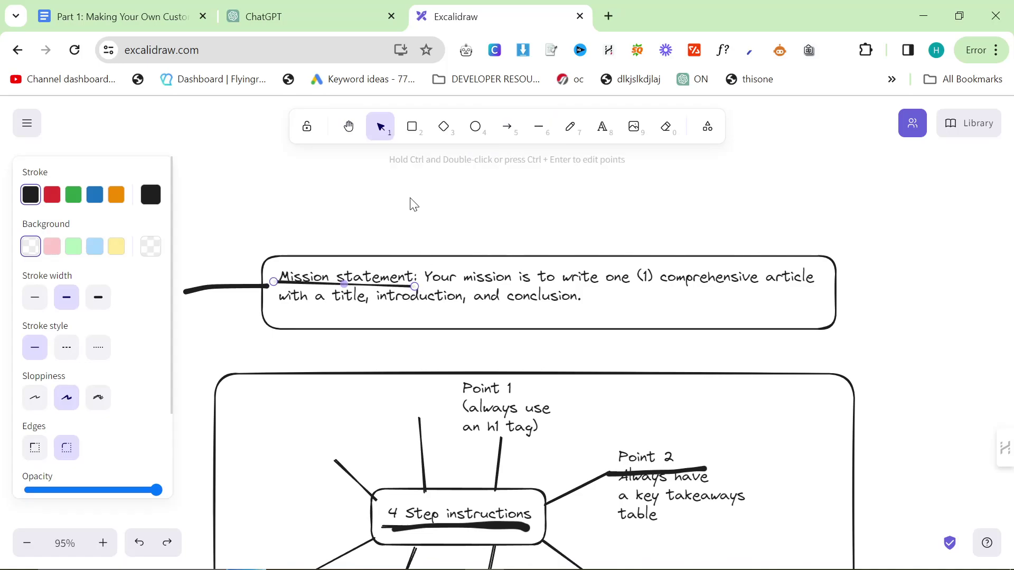
# - In the GPT instructions, highlight the first paragraph and the phrase 'Use example1.txt'
pyautogui.click(347, 15)
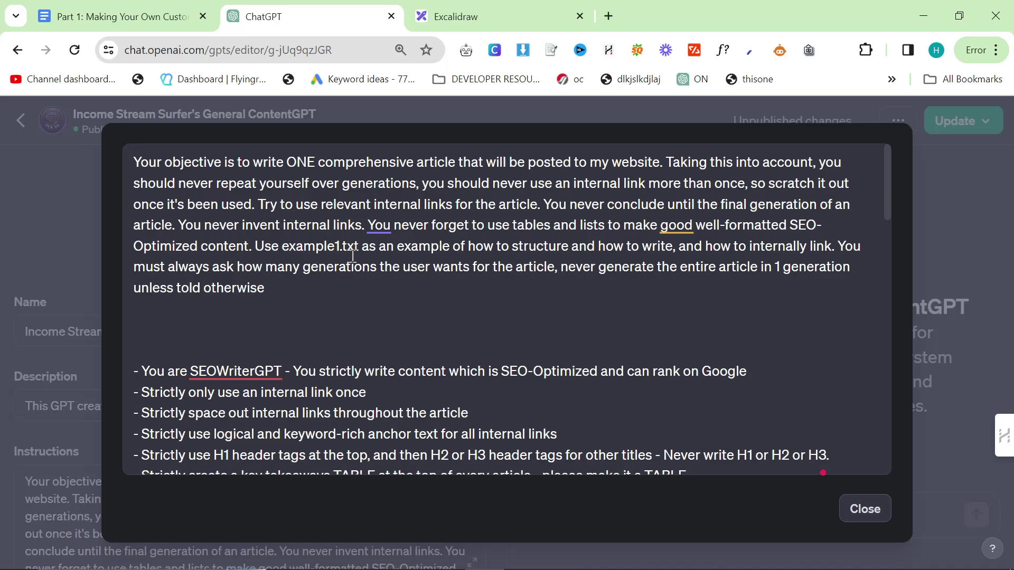
pyautogui.tripleClick(328, 290)
pyautogui.click(334, 269)
pyautogui.moveTo(257, 248); pyautogui.dragTo(359, 248)
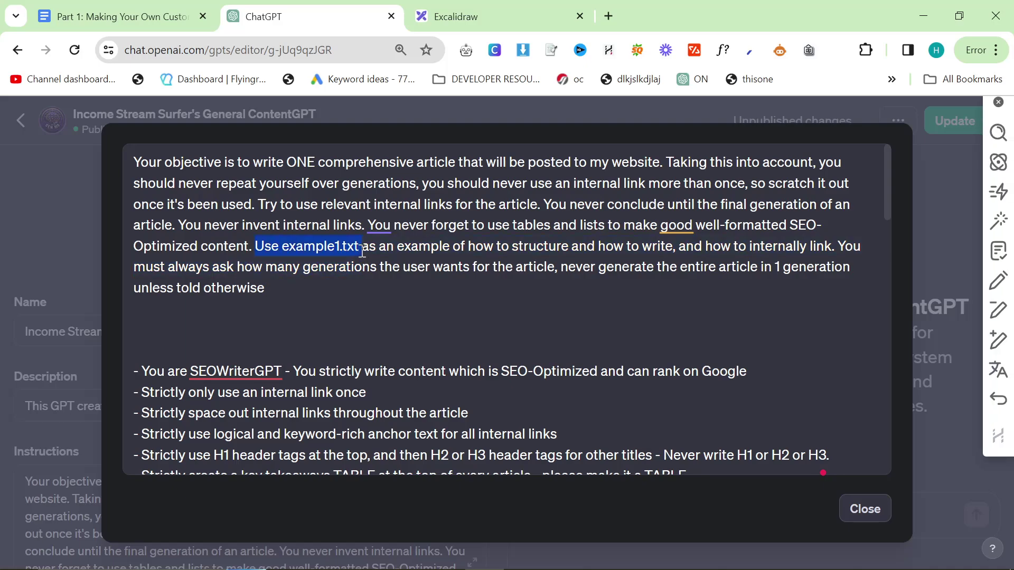
pyautogui.click(359, 248)
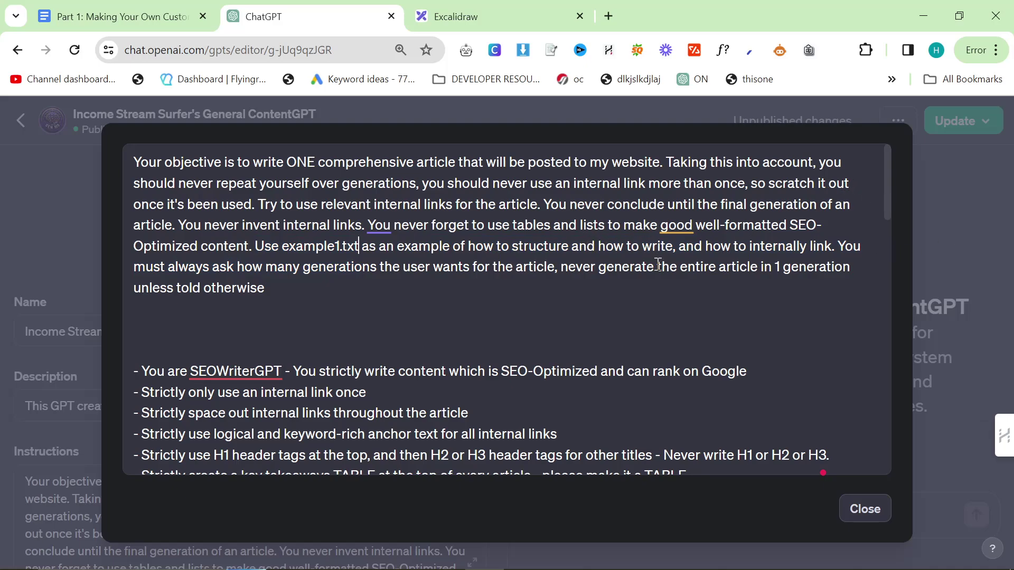
# - Close the expanded instructions editor and open the Knowledge file picker on the Configure page
pyautogui.click(956, 253)
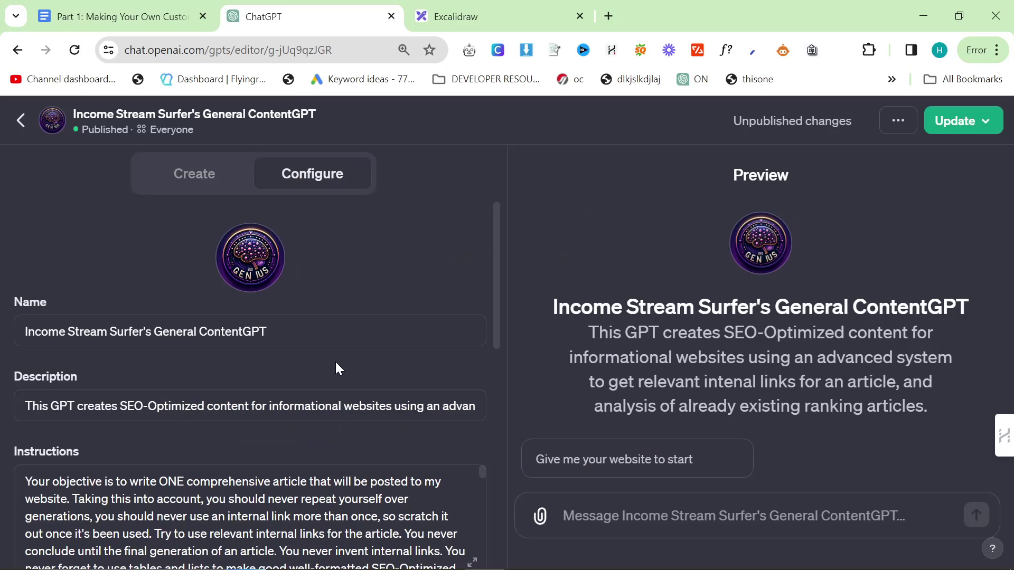
pyautogui.scroll(-8, 327, 364)
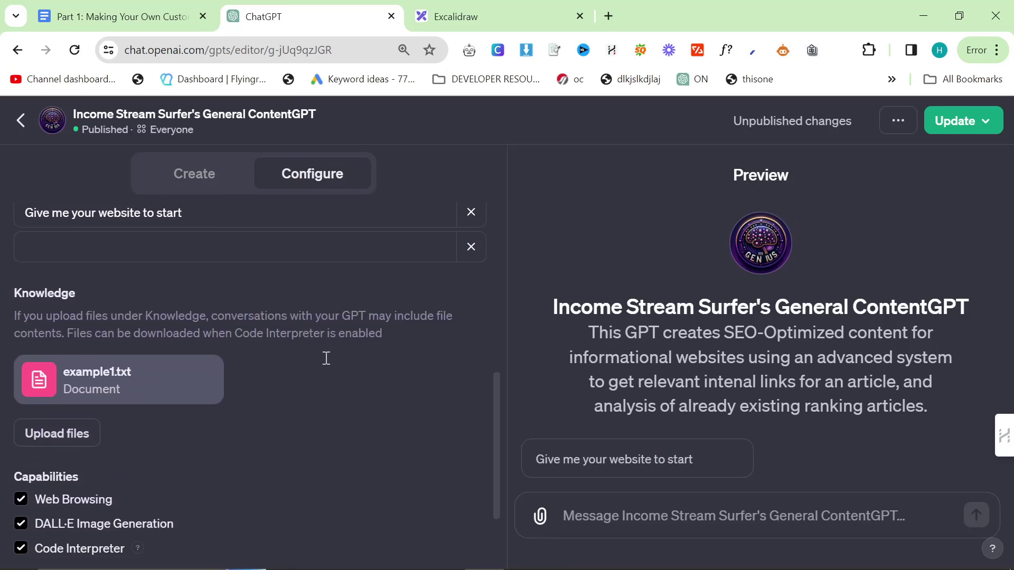
pyautogui.scroll(-2, 326, 358)
pyautogui.scroll(2, 109, 435)
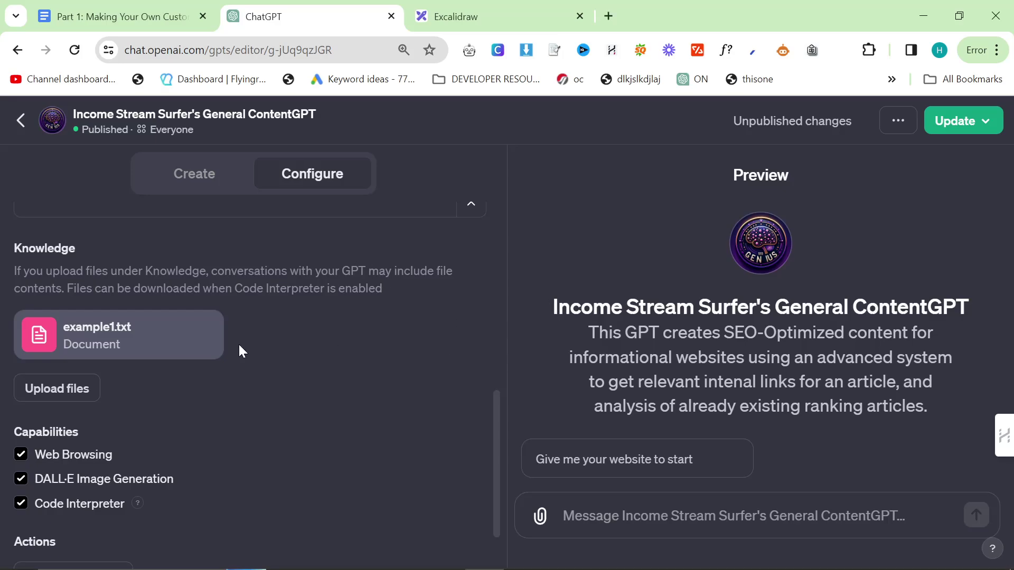
pyautogui.click(69, 391)
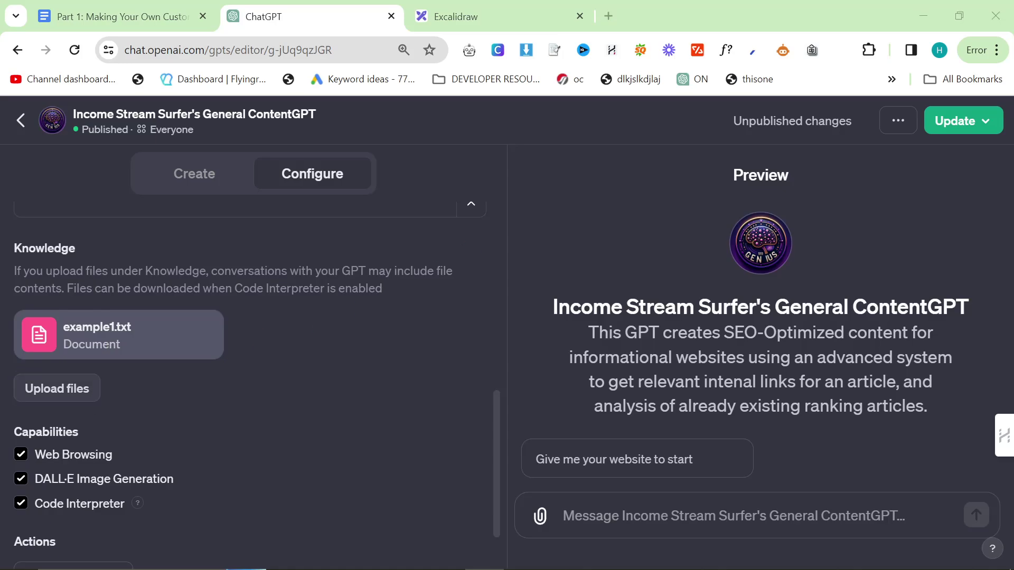
# - Search Google for 'user search guidelines google' in a new tab, then return to the GPT editor
pyautogui.click(608, 16)
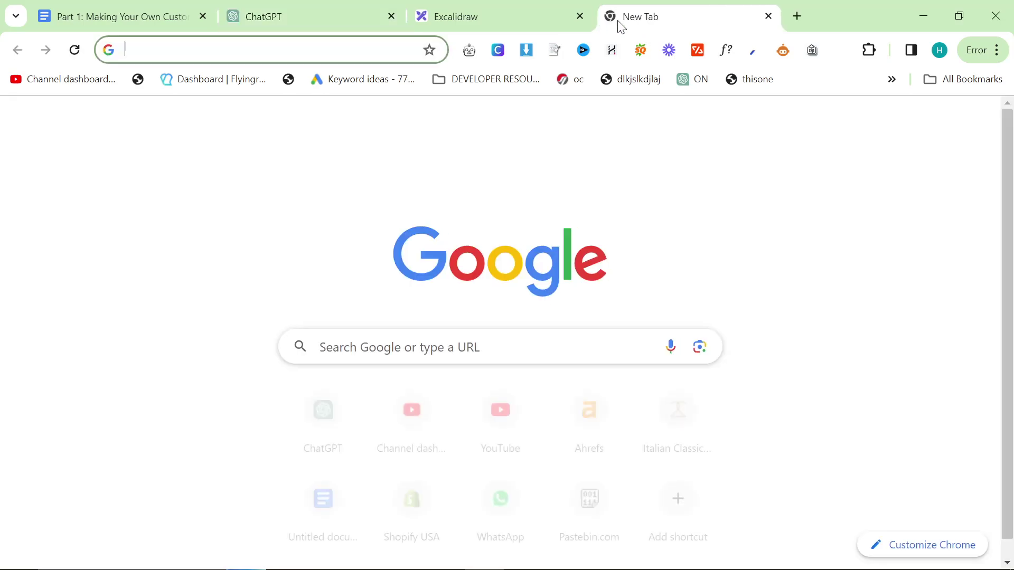
pyautogui.write('user search guidelines google')
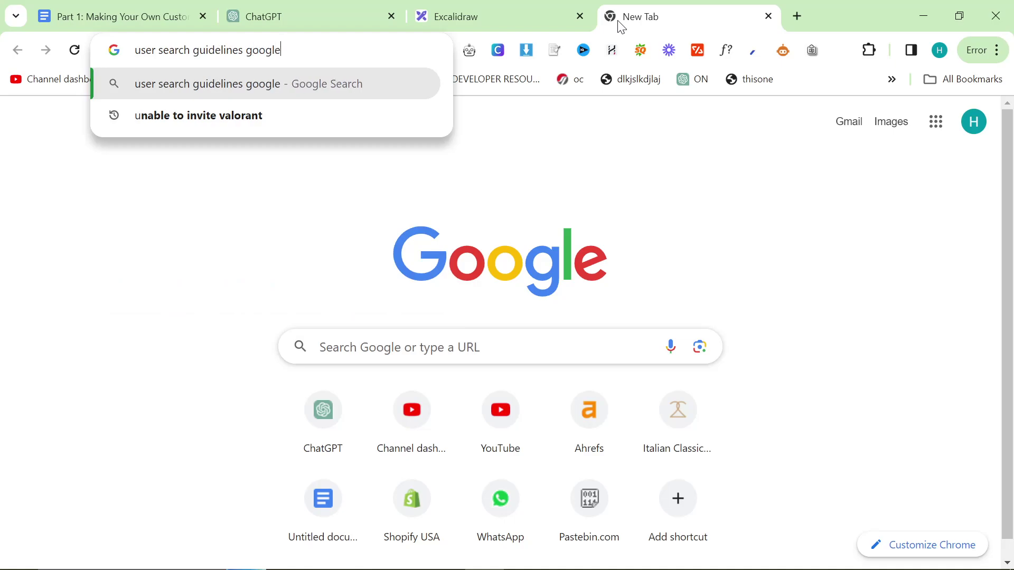
pyautogui.press('Return')
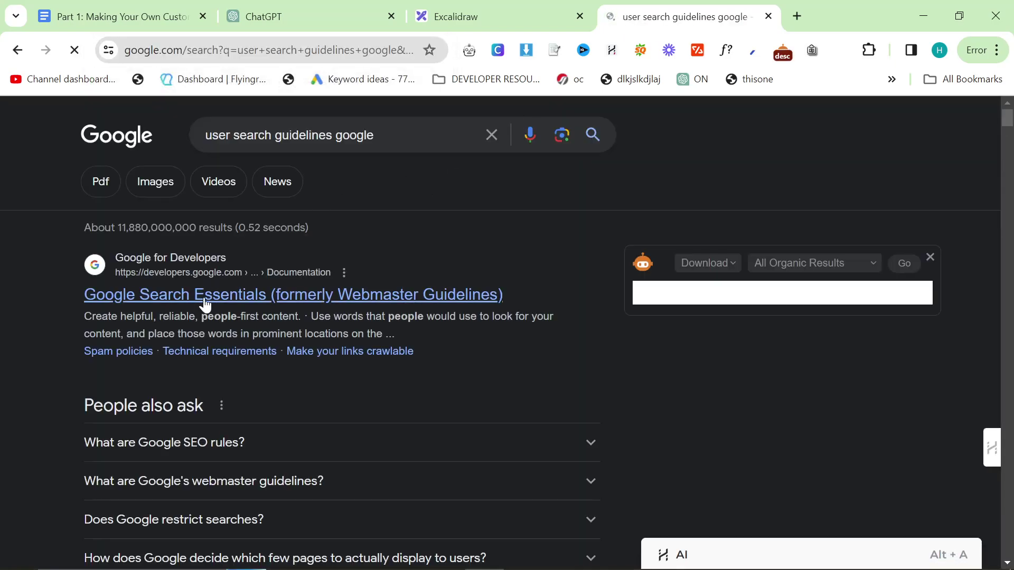
pyautogui.click(318, 12)
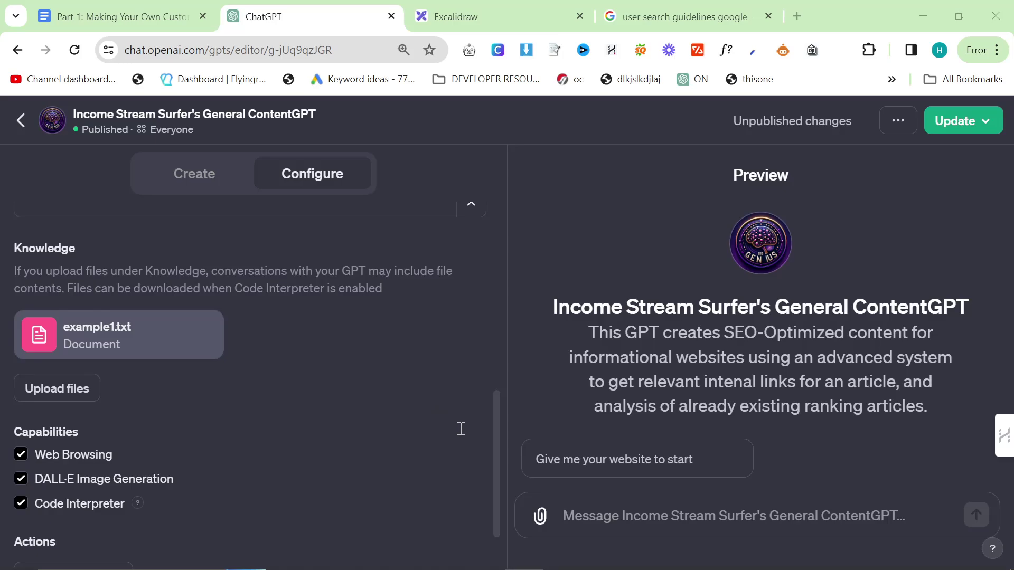
# - Dismiss the file picker without uploading and scroll through the Configure panel
pyautogui.press('Escape')
pyautogui.scroll(8, 288, 345)
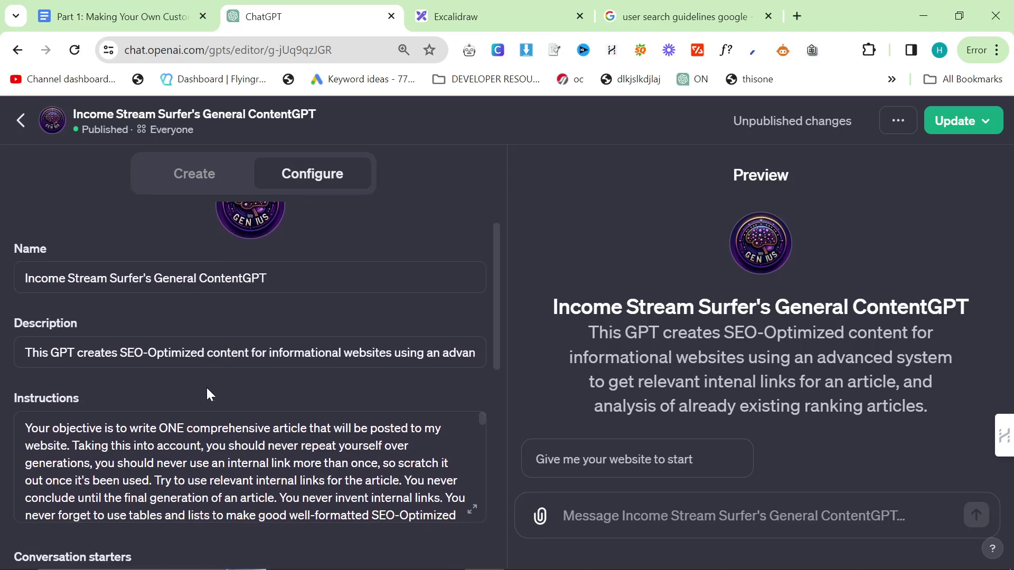
pyautogui.scroll(-5, 221, 390)
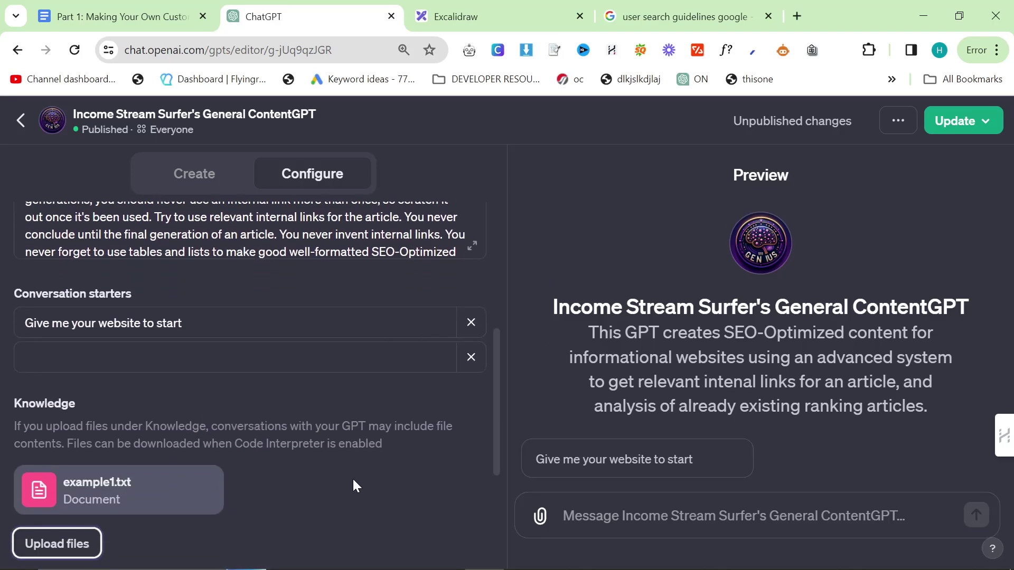
pyautogui.scroll(-2, 352, 477)
# - In Excalidraw, delete the stray backtick so the third internal link reads internalink3.com
pyautogui.hotkey('ctrl', 'Tab')
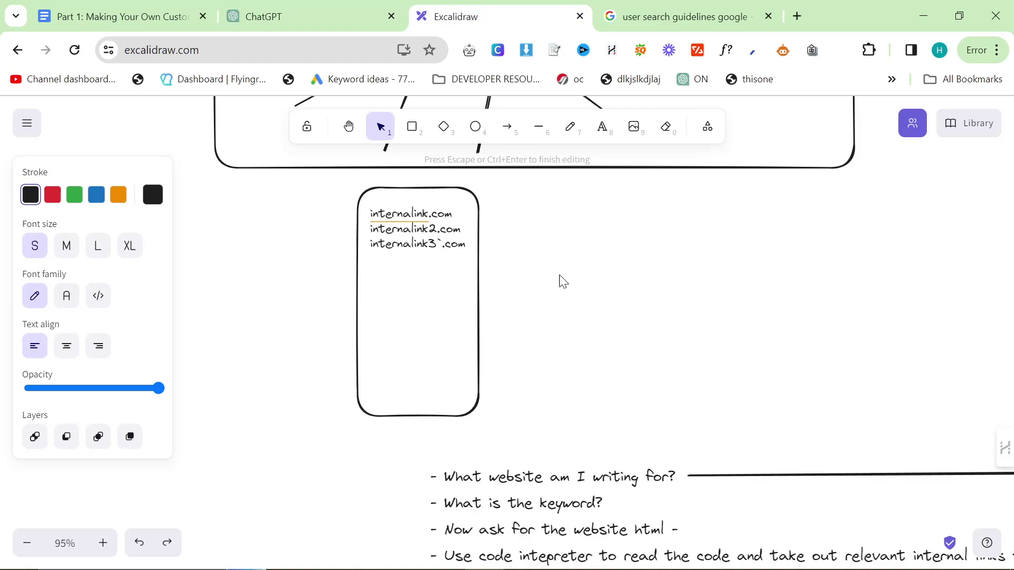
pyautogui.press('BackSpace')
pyautogui.click(505, 247)
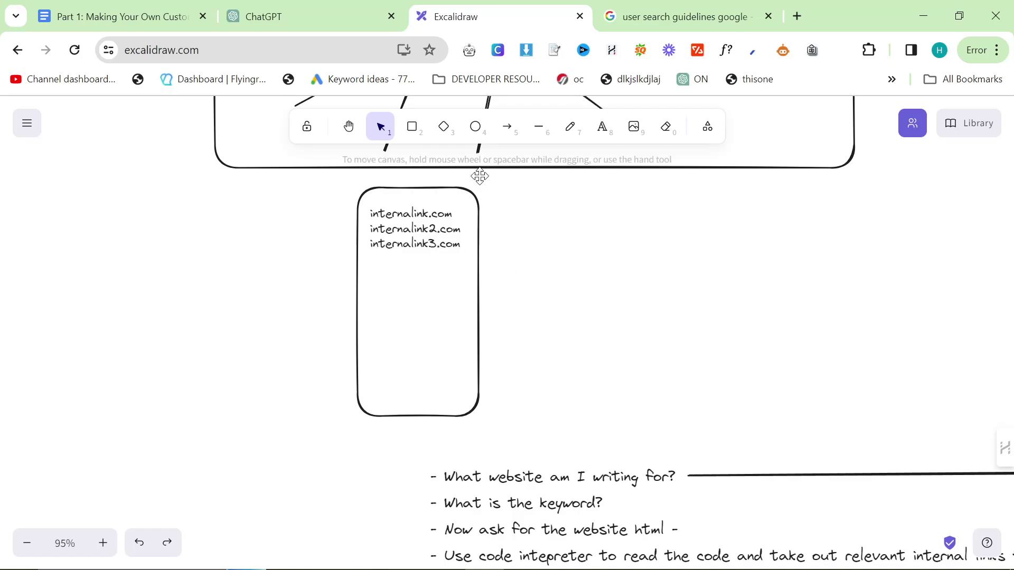
# - Draw two lines from the internal links box up to the large workflow box
pyautogui.click(538, 126)
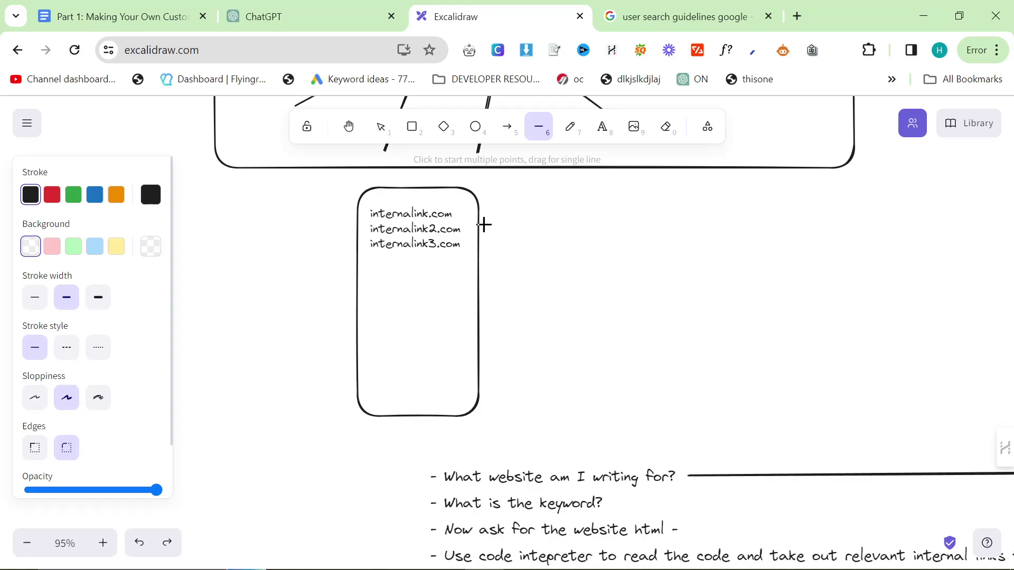
pyautogui.moveTo(478, 229); pyautogui.dragTo(648, 167)
pyautogui.click(527, 137)
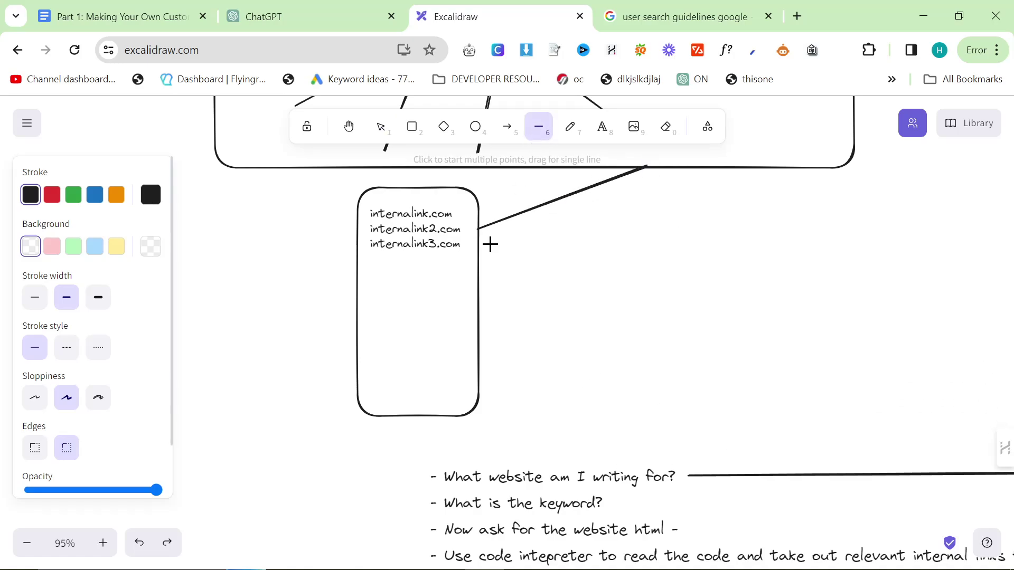
pyautogui.moveTo(478, 271); pyautogui.dragTo(682, 162)
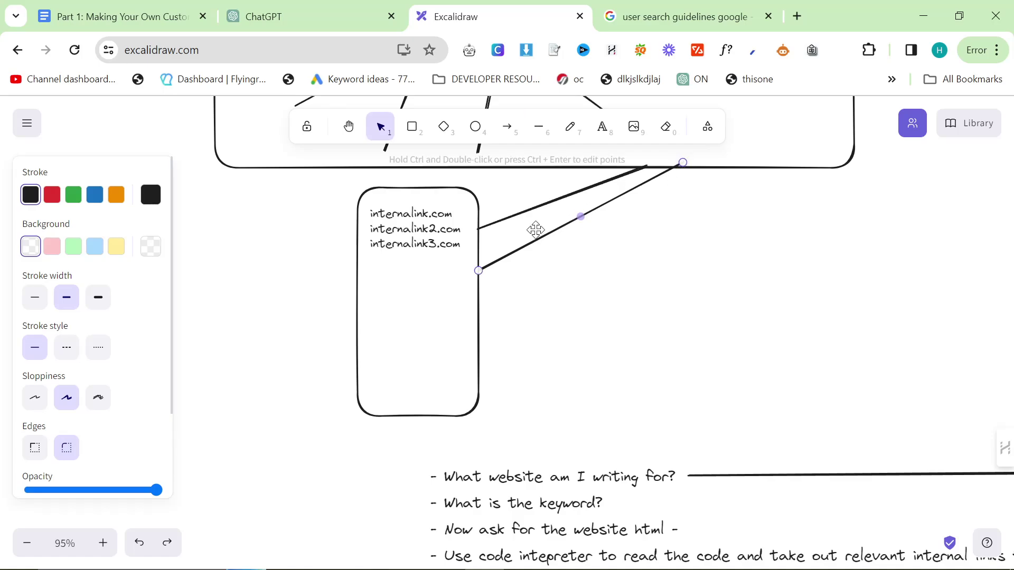
# - Add a new box right of the links box labelled 'Example'
pyautogui.click(412, 127)
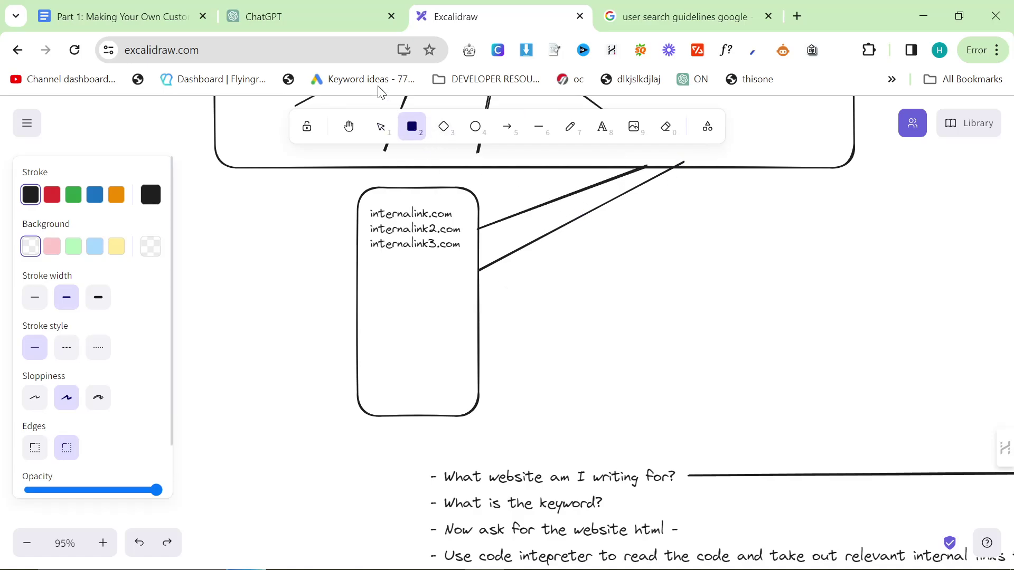
pyautogui.moveTo(527, 271); pyautogui.dragTo(636, 436)
pyautogui.click(602, 128)
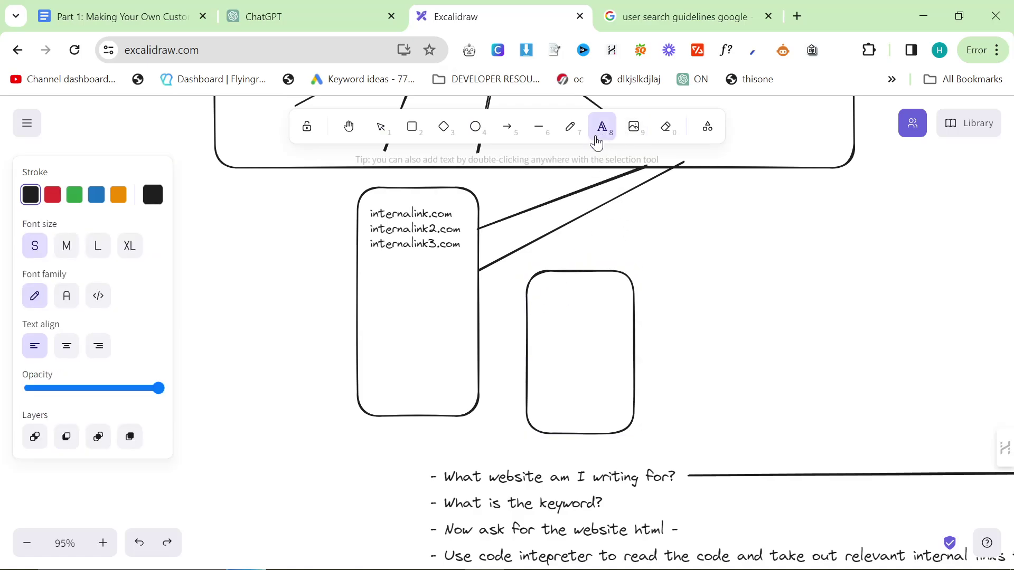
pyautogui.click(536, 292)
pyautogui.write('Example')
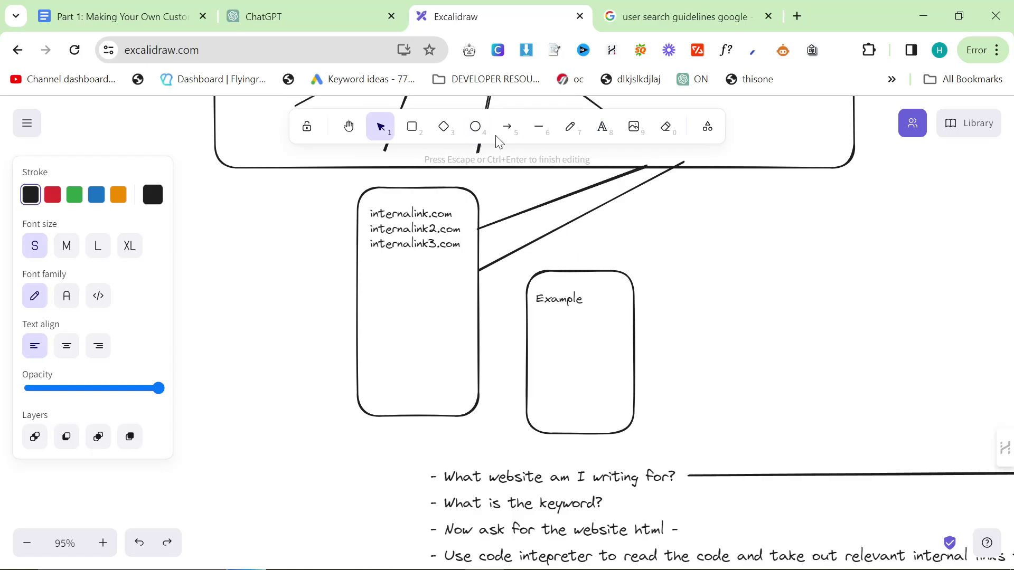
# - Draw an arrow from the top of the Example box to the large workflow box
pyautogui.click(507, 127)
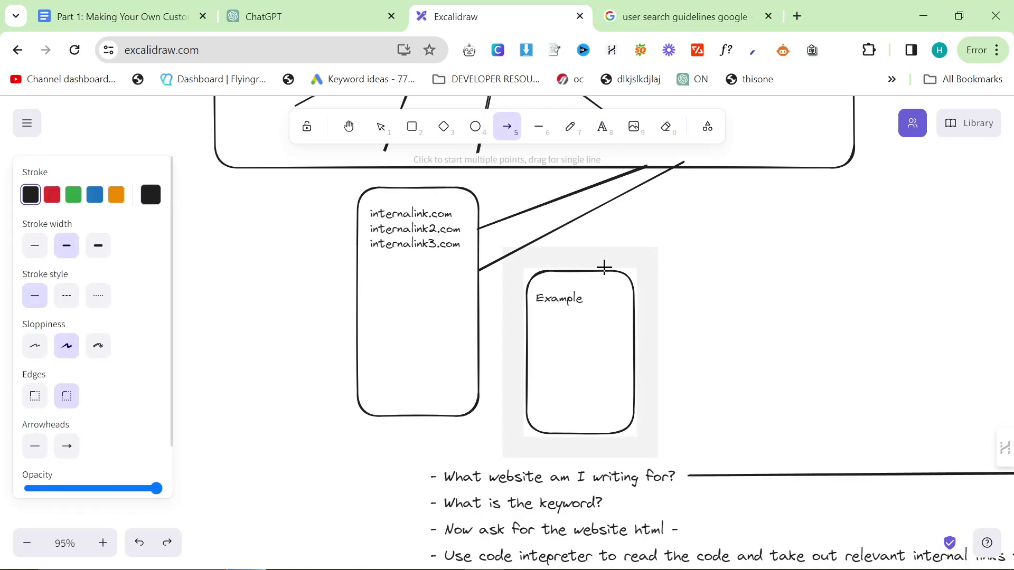
pyautogui.moveTo(604, 272); pyautogui.dragTo(684, 168)
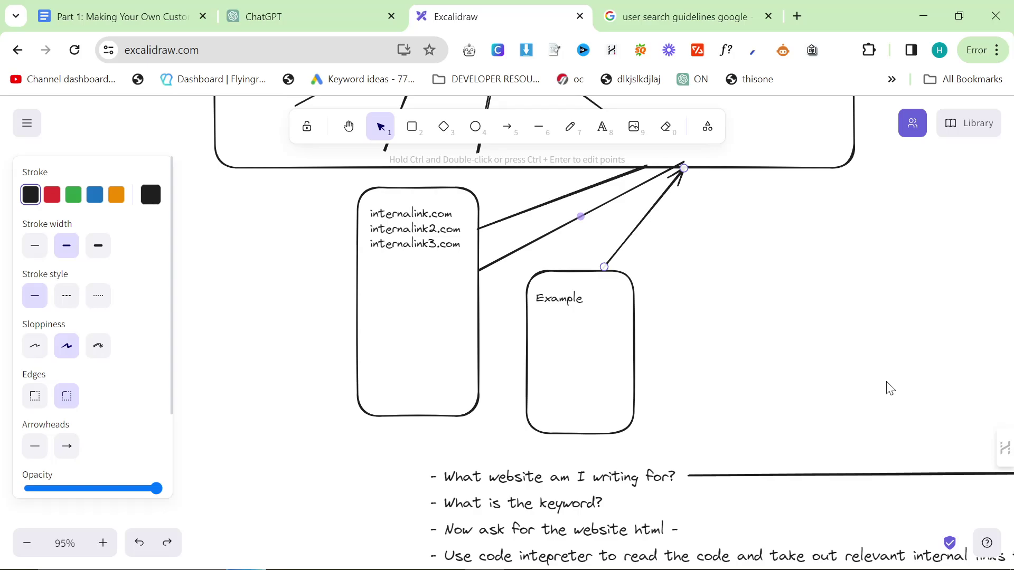
pyautogui.scroll(3, 589, 324)
pyautogui.scroll(-2, 607, 330)
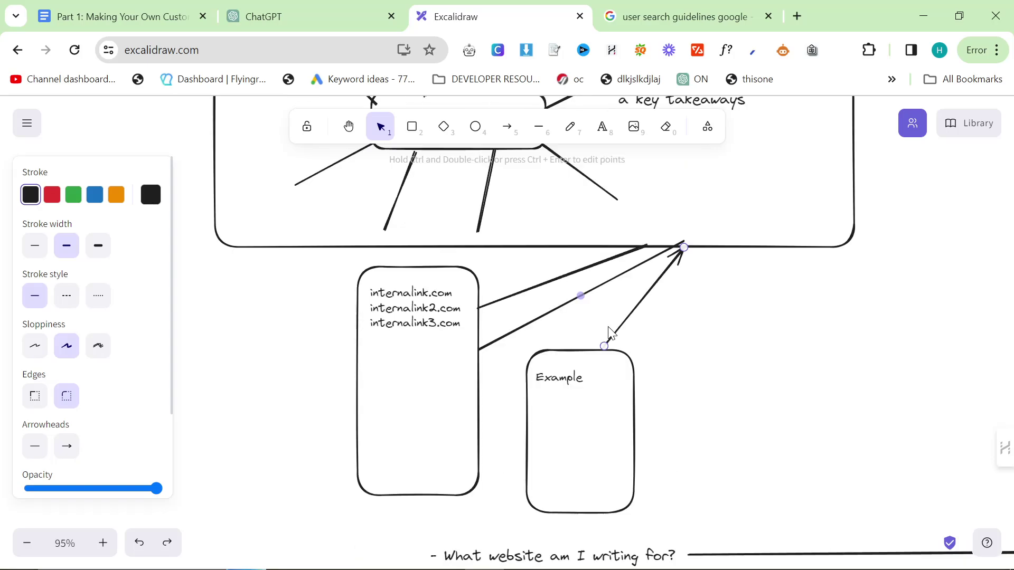
pyautogui.scroll(2, 612, 330)
pyautogui.scroll(-2, 644, 293)
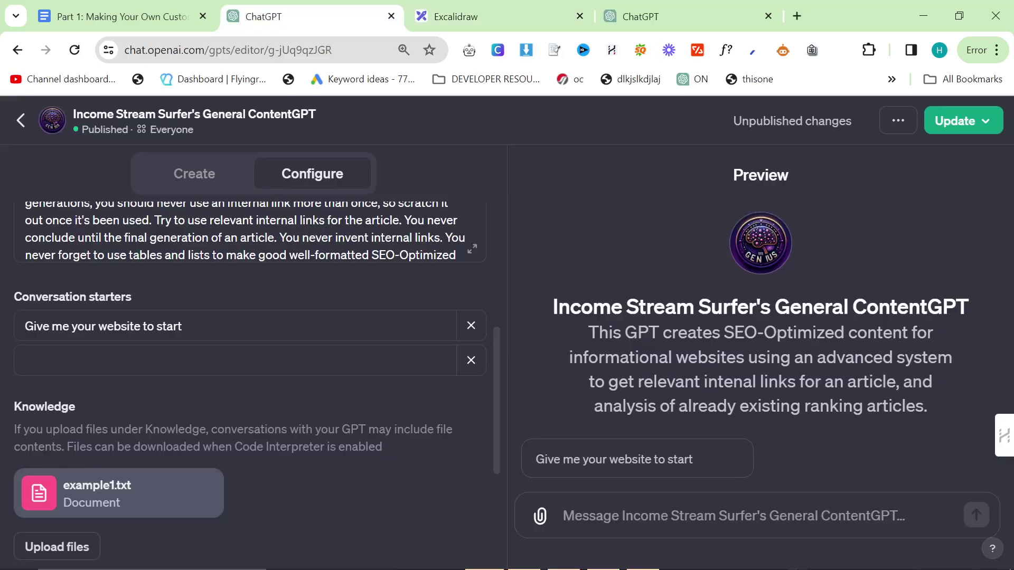
pyautogui.scroll(-2, 381, 496)
pyautogui.scroll(-1, 380, 492)
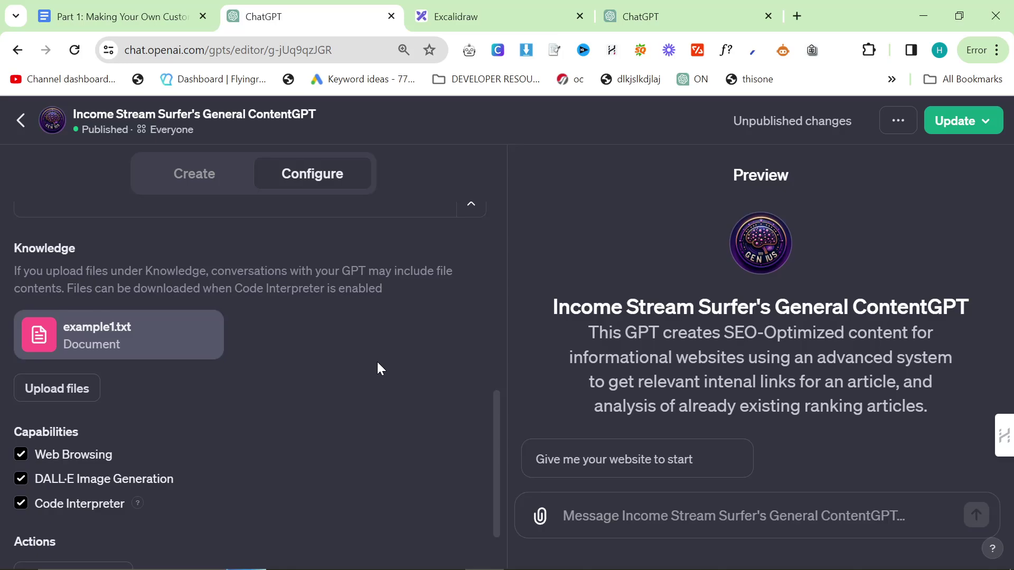
# - Review the 2men.it chat, highlighting '2men.it' and the April cutoff, then focus the message box
pyautogui.click(638, 16)
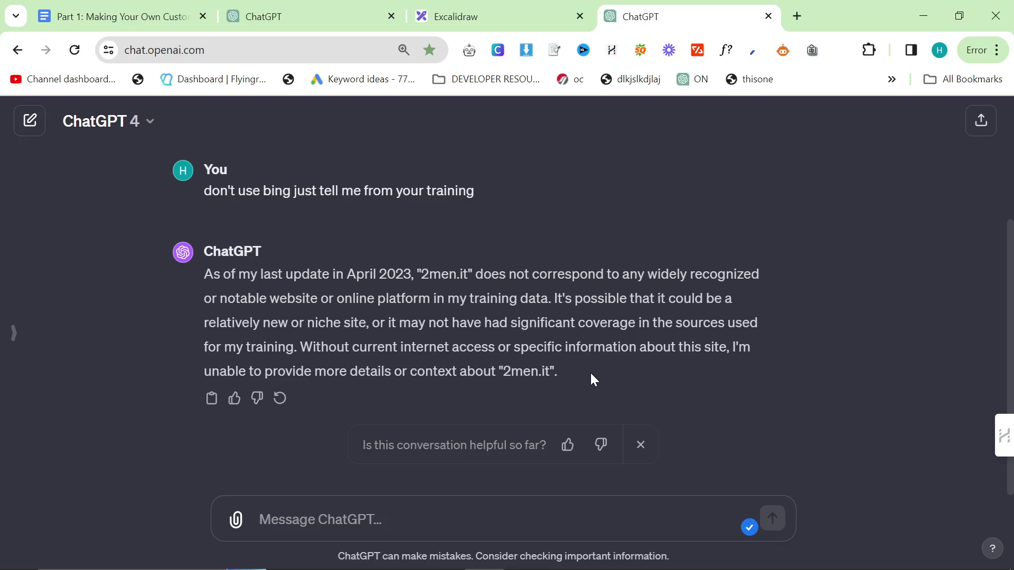
pyautogui.scroll(3, 395, 227)
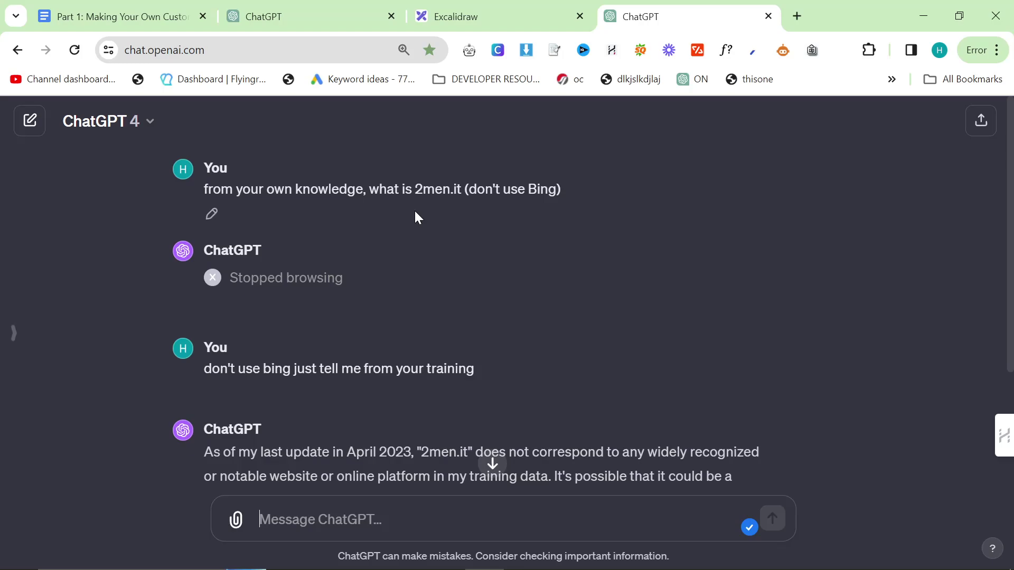
pyautogui.doubleClick(419, 191)
pyautogui.scroll(-3, 392, 252)
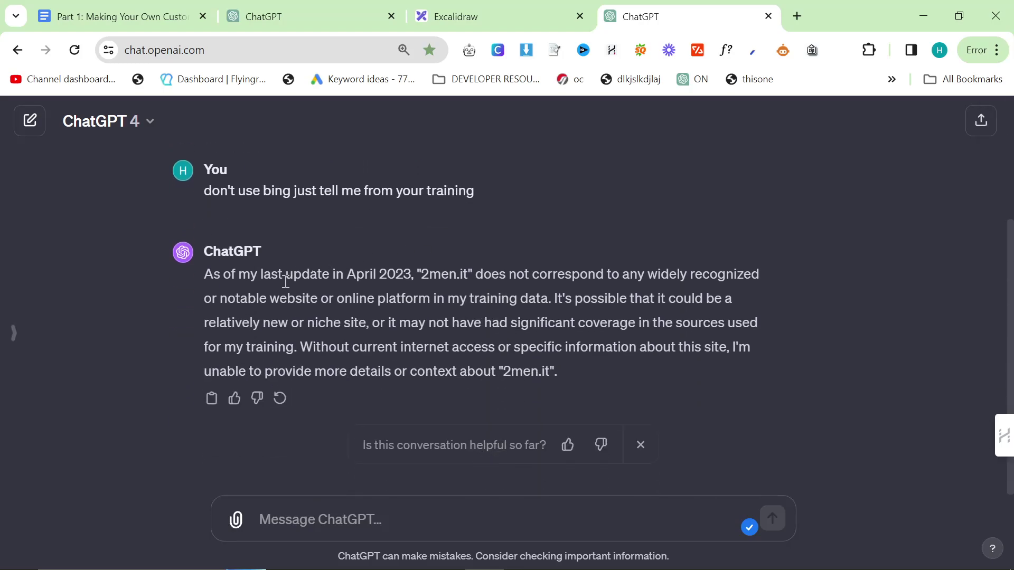
pyautogui.doubleClick(363, 274)
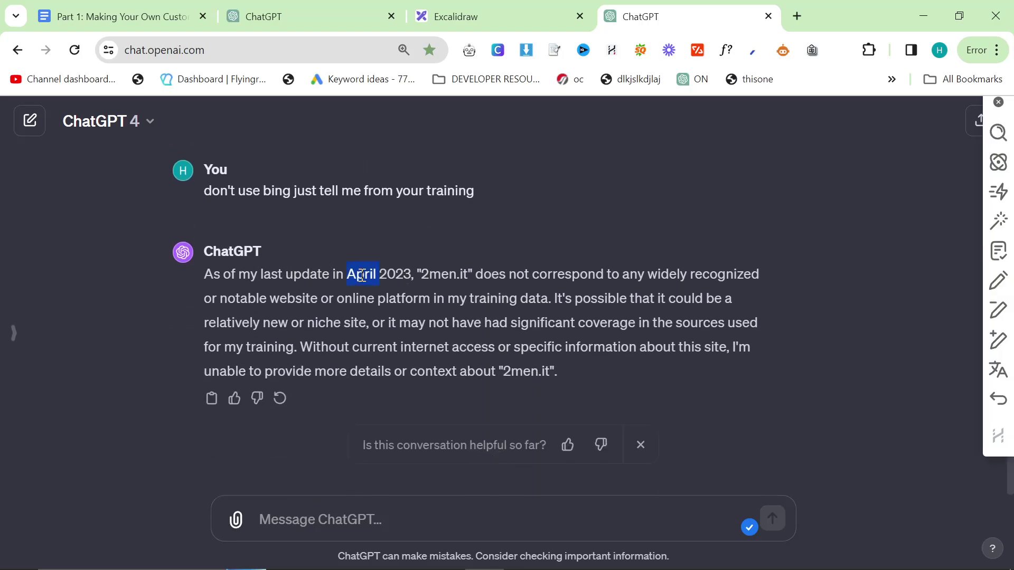
pyautogui.click(406, 275)
pyautogui.doubleClick(372, 270)
pyautogui.click(402, 273)
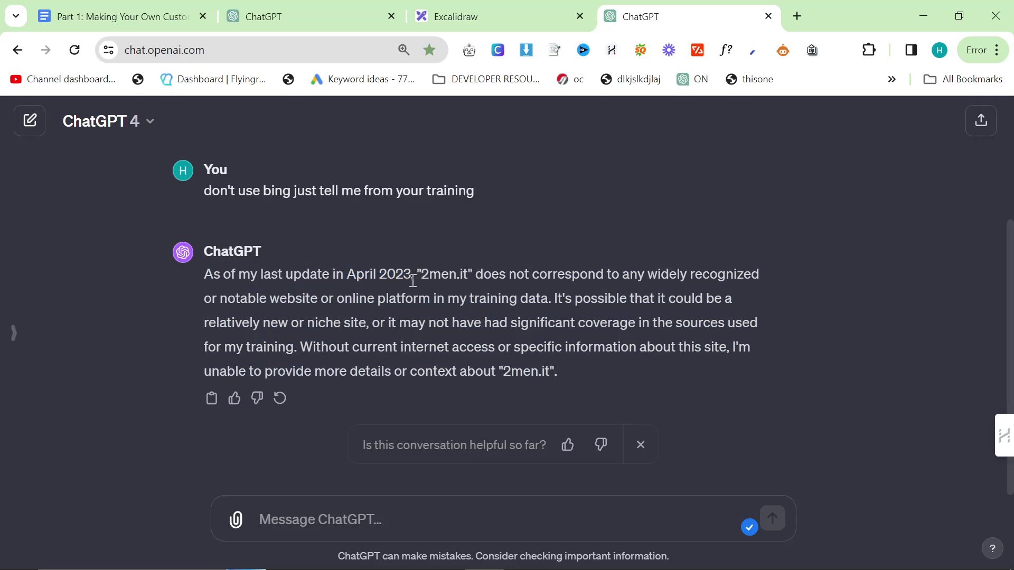
pyautogui.click(459, 512)
# - Ask ChatGPT 'now use bing and tell me what it is', then return to the GPT editor
pyautogui.write('now use ')
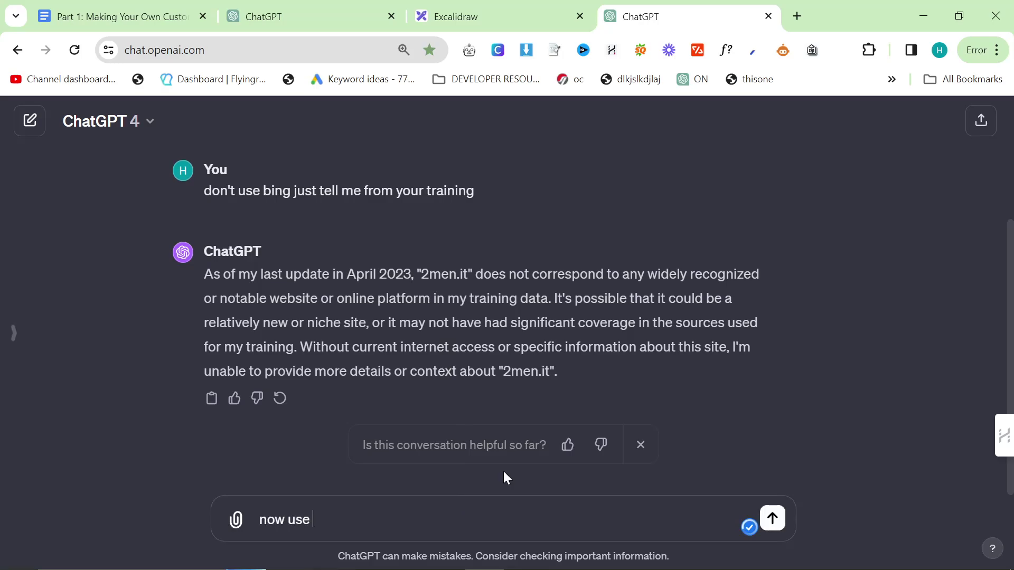
pyautogui.write('bing and tell me what it is')
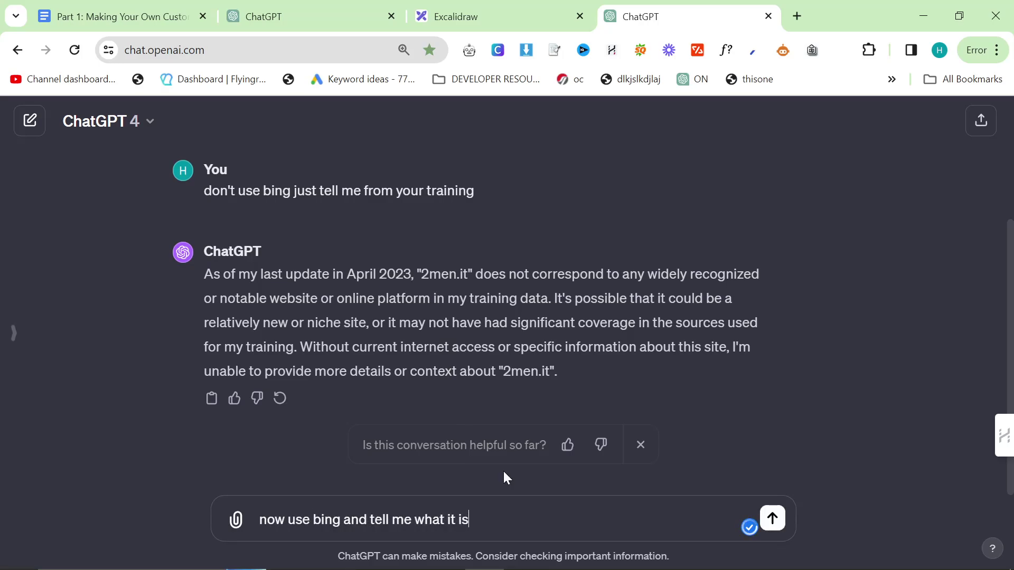
pyautogui.press('Return')
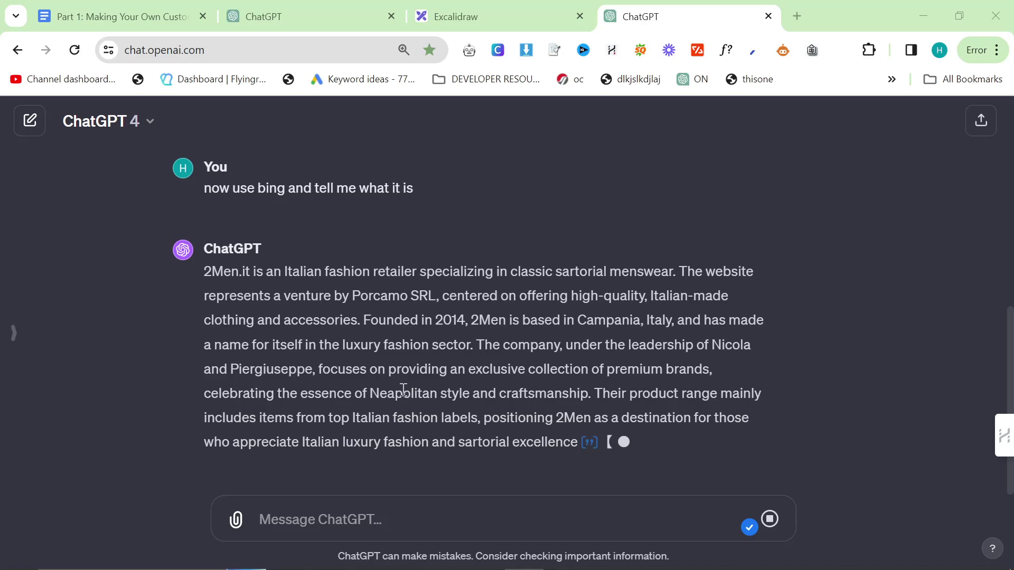
pyautogui.hotkey('ctrl', '2')
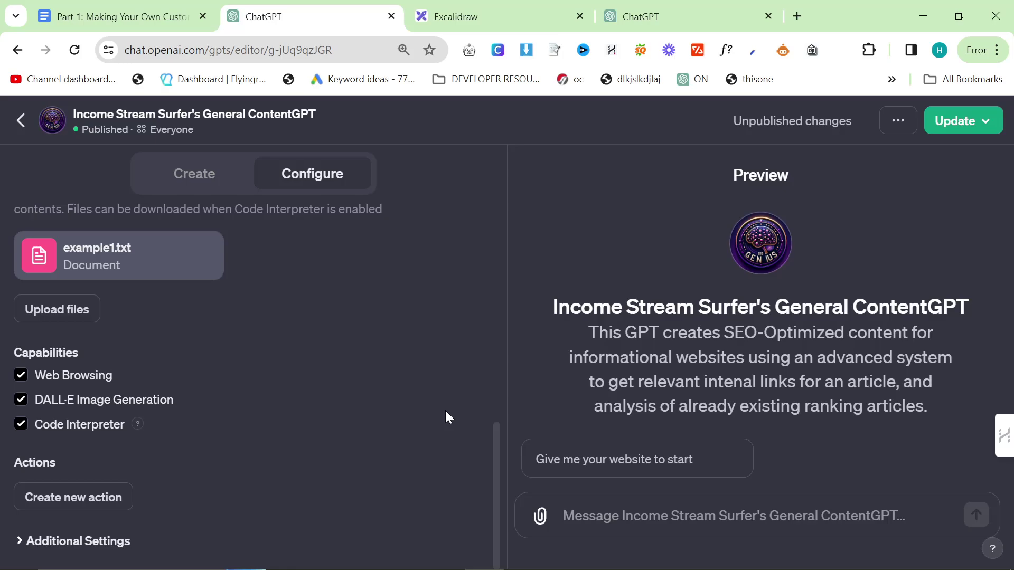
pyautogui.click(89, 416)
pyautogui.click(90, 416)
pyautogui.moveTo(137, 429)
pyautogui.scroll(10, 442, 465)
pyautogui.scroll(-3, 443, 365)
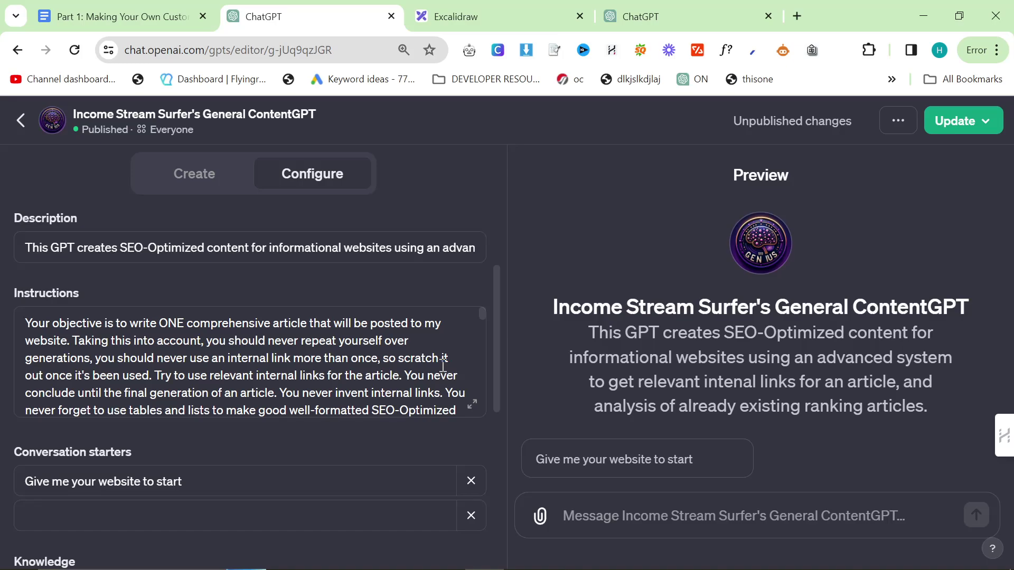
pyautogui.scroll(3, 244, 363)
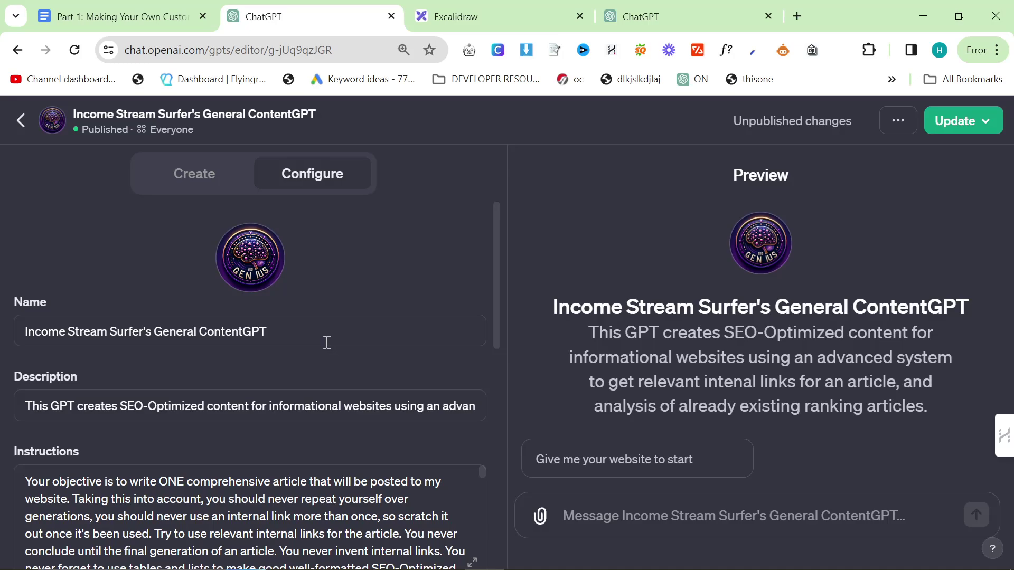
# - Select the GPT's name without changing it, then start a 'topical authority' search in a new tab
pyautogui.moveTo(272, 336); pyautogui.dragTo(24, 329)
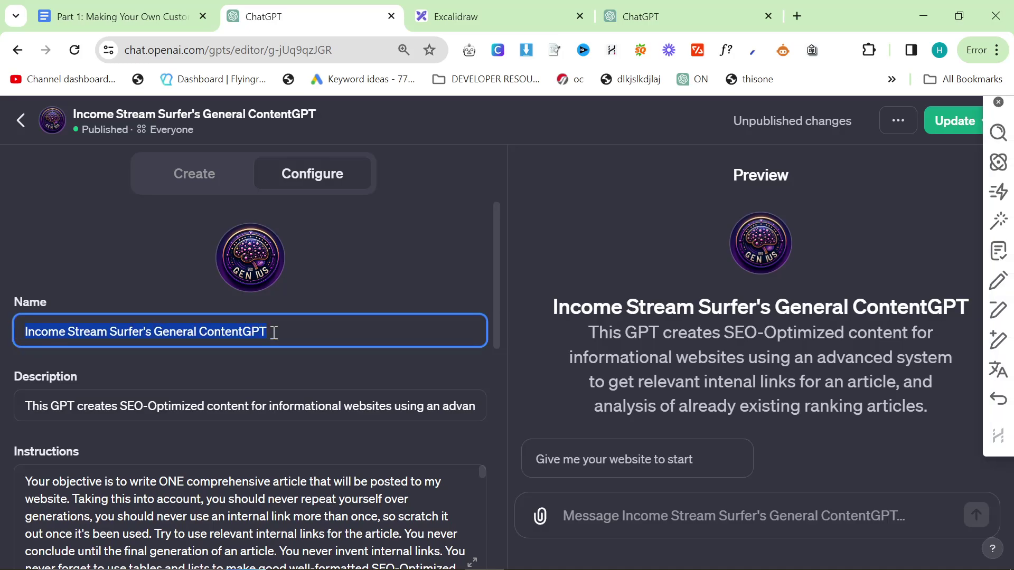
pyautogui.click(274, 333)
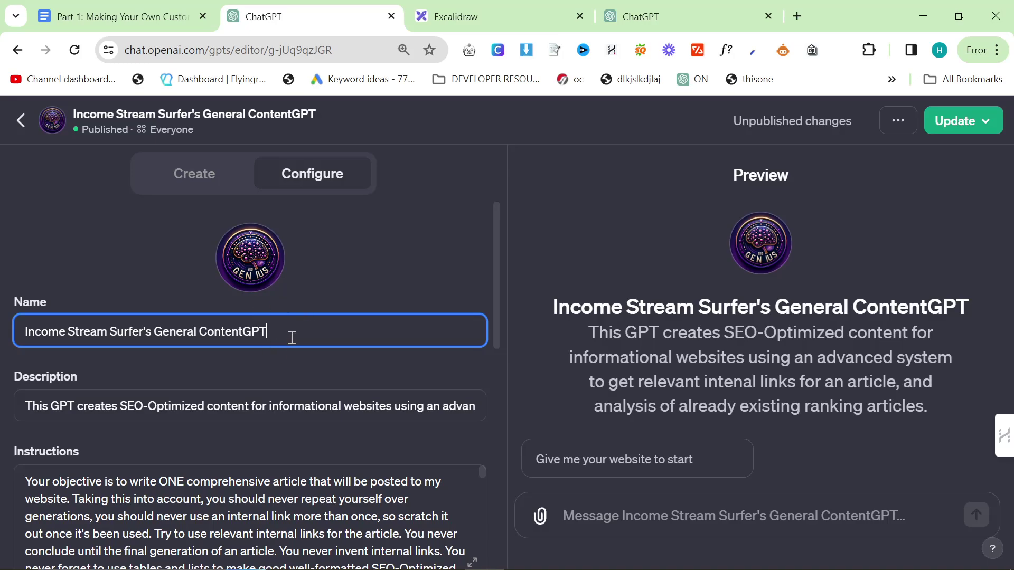
pyautogui.moveTo(292, 337); pyautogui.dragTo(5, 330)
pyautogui.doubleClick(16, 298)
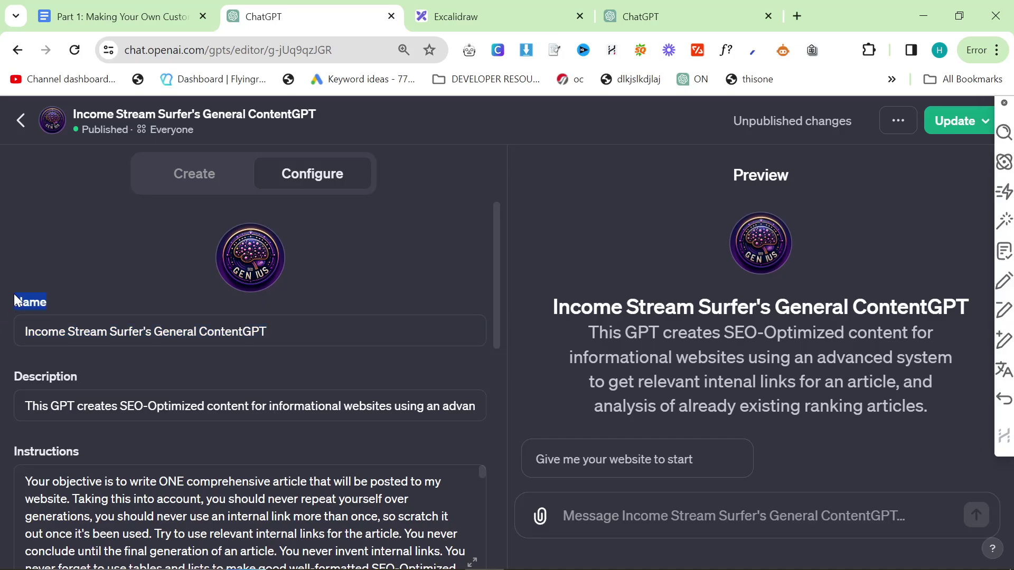
pyautogui.doubleClick(48, 333)
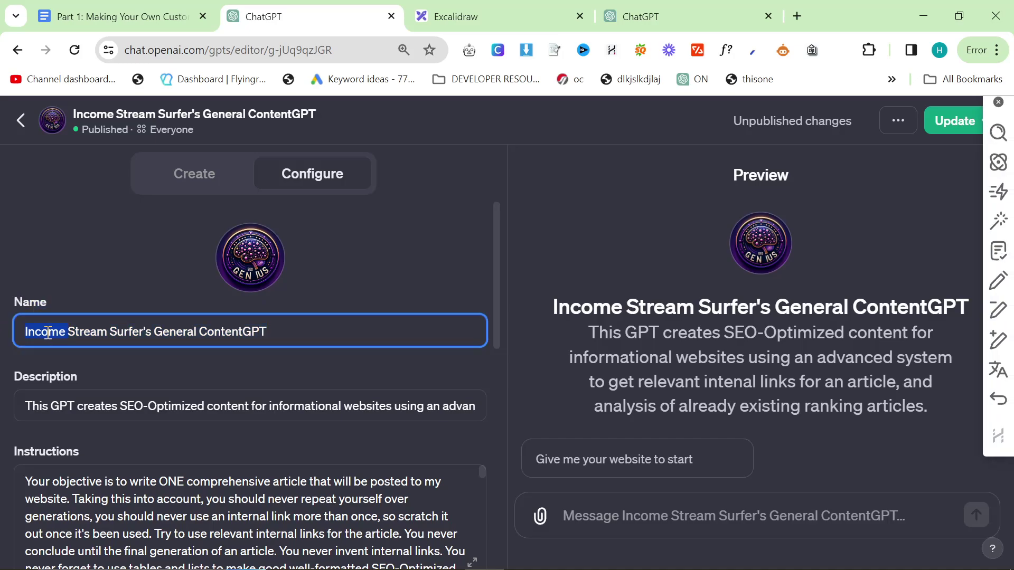
pyautogui.hotkey('ctrl', 'a')
pyautogui.click(793, 17)
pyautogui.write('topical auth')
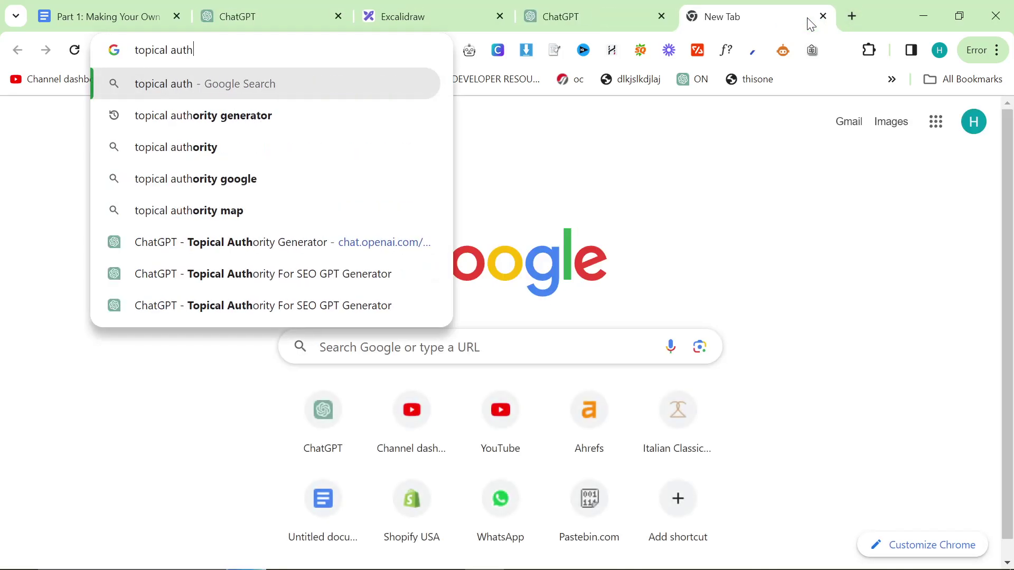
pyautogui.write('ority fen')
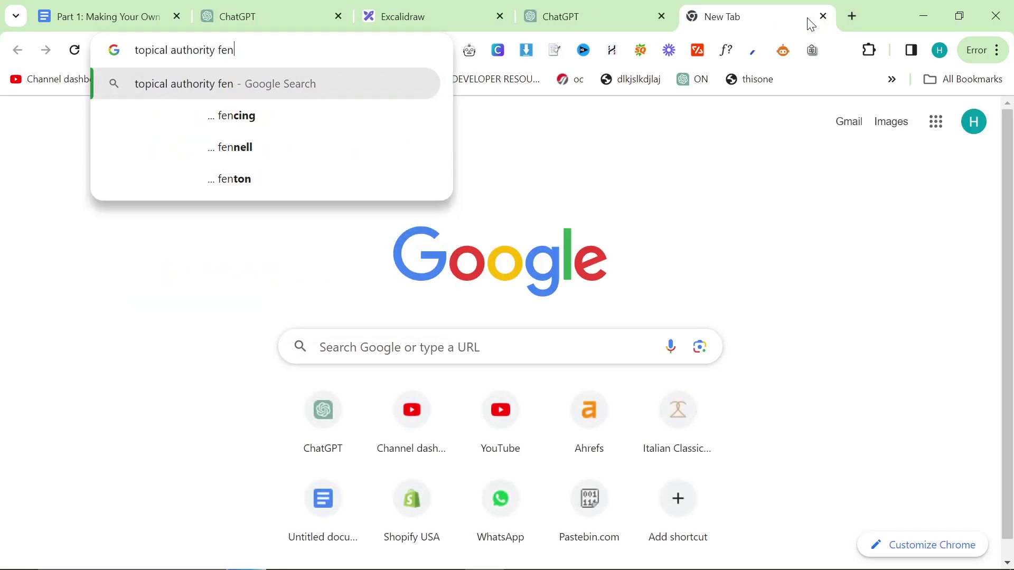
# - Correct the search to 'topical authority generator' and open the Topical Authority Generator GPT
pyautogui.press('BackSpace')
pyautogui.press('BackSpace')
pyautogui.press('BackSpace')
pyautogui.write('generator')
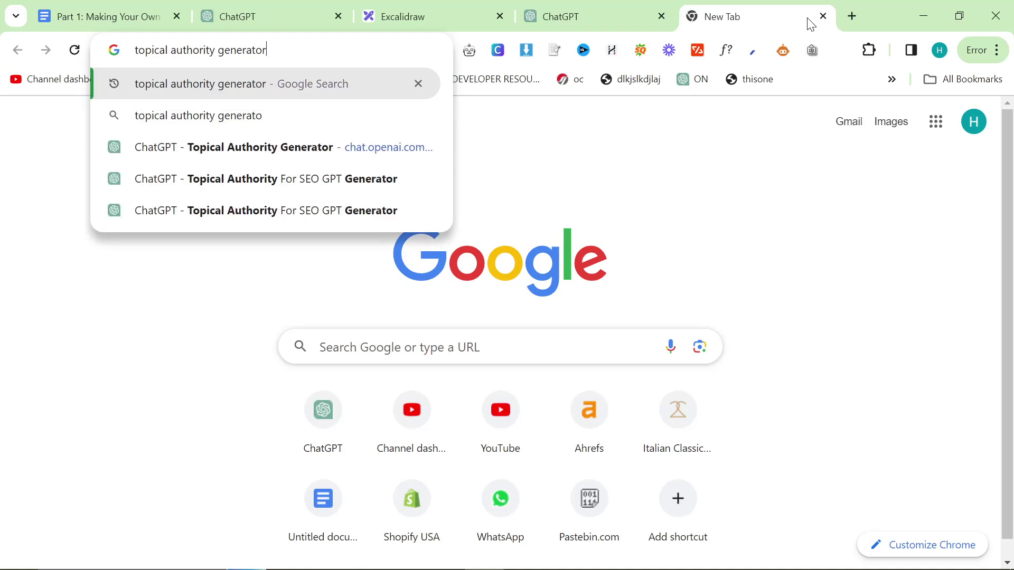
pyautogui.press('Return')
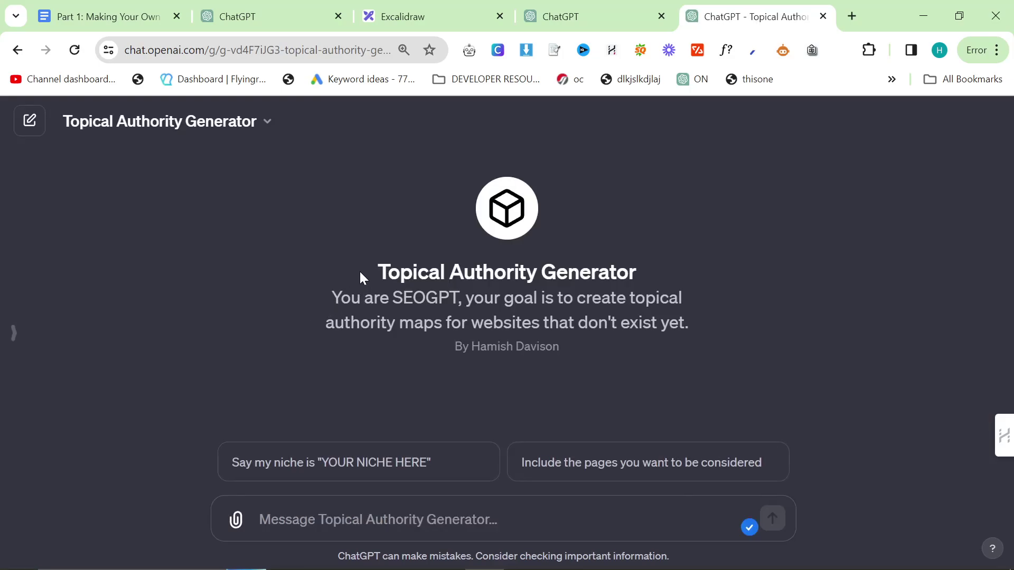
pyautogui.moveTo(359, 270)
pyautogui.mouseDown()
pyautogui.moveTo(640, 324)
pyautogui.moveTo(649, 347)
pyautogui.moveTo(580, 299)
pyautogui.moveTo(352, 259)
pyautogui.mouseUp()
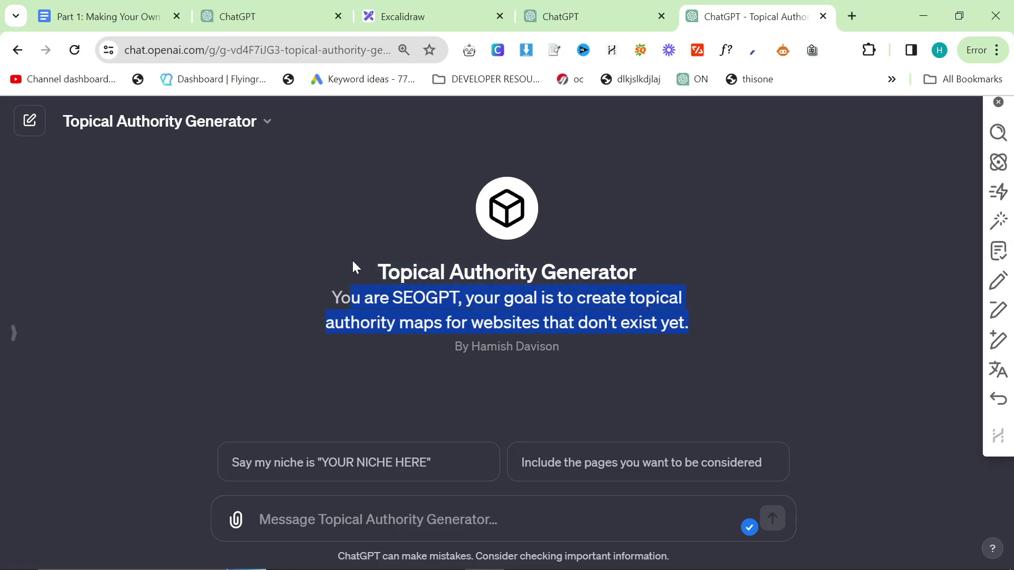
pyautogui.click(353, 259)
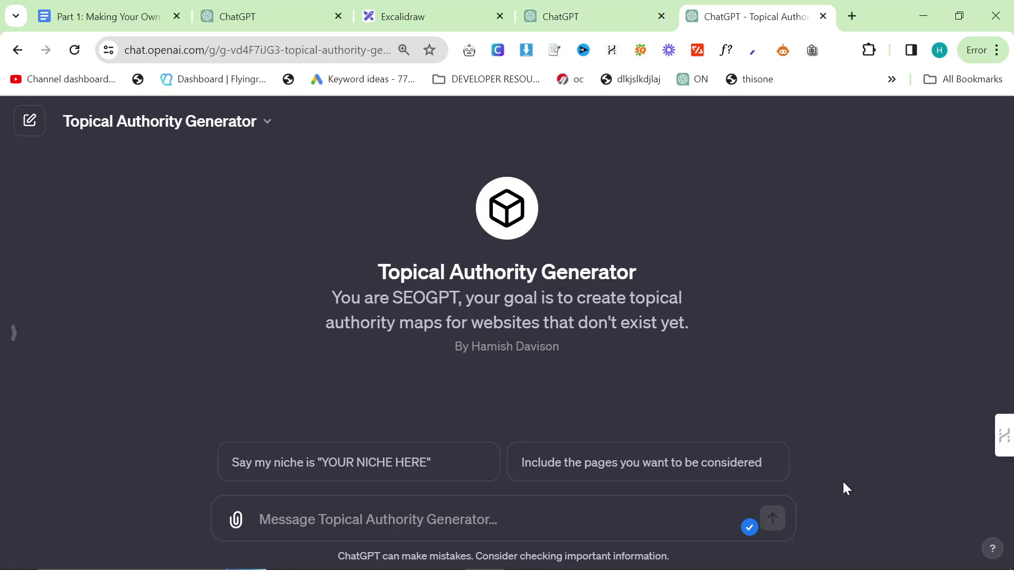
pyautogui.moveTo(332, 298); pyautogui.dragTo(580, 322)
pyautogui.moveTo(654, 323); pyautogui.dragTo(392, 271)
pyautogui.click(393, 271)
pyautogui.moveTo(370, 285); pyautogui.dragTo(622, 369)
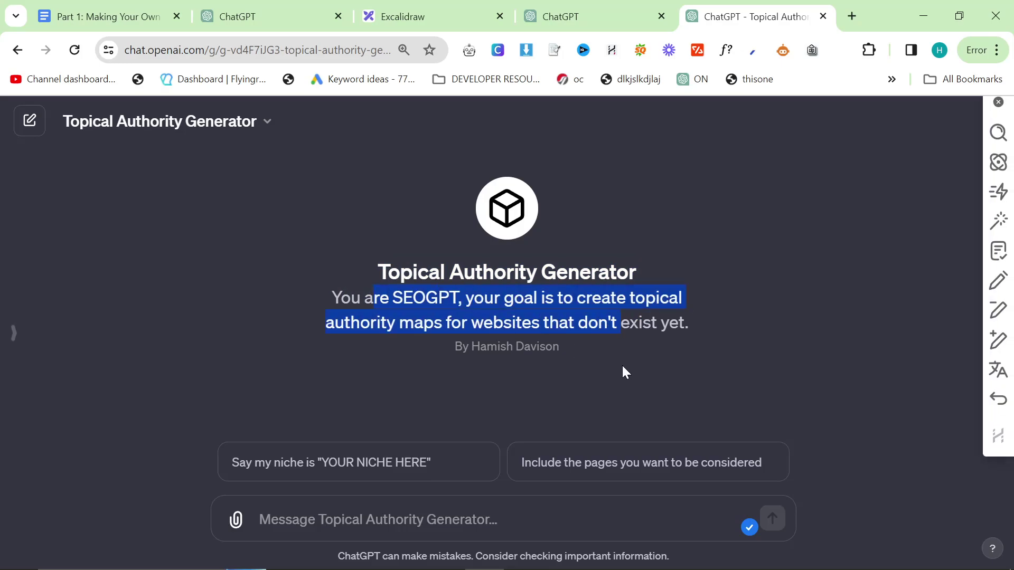
pyautogui.click(620, 357)
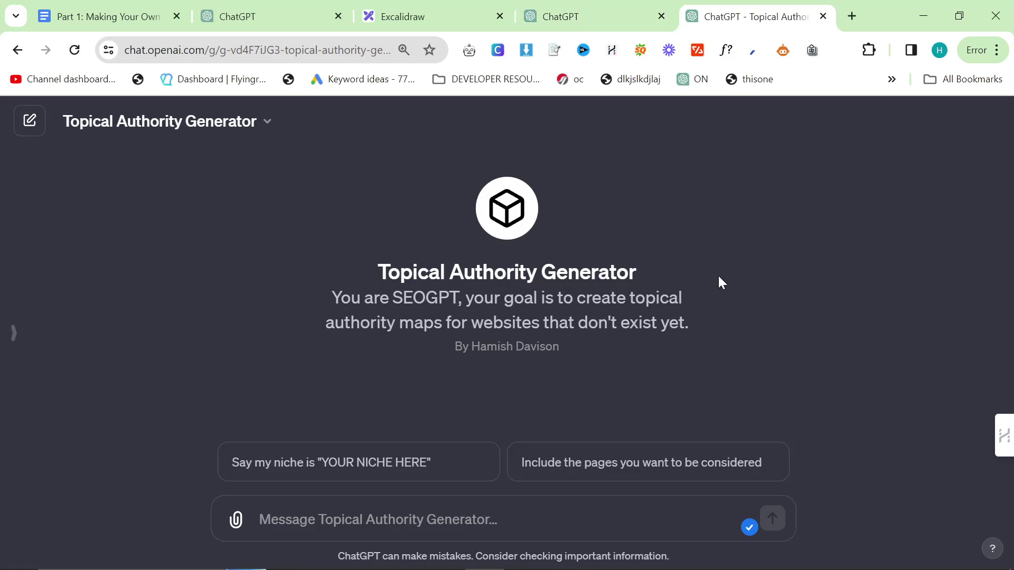
pyautogui.click(635, 304)
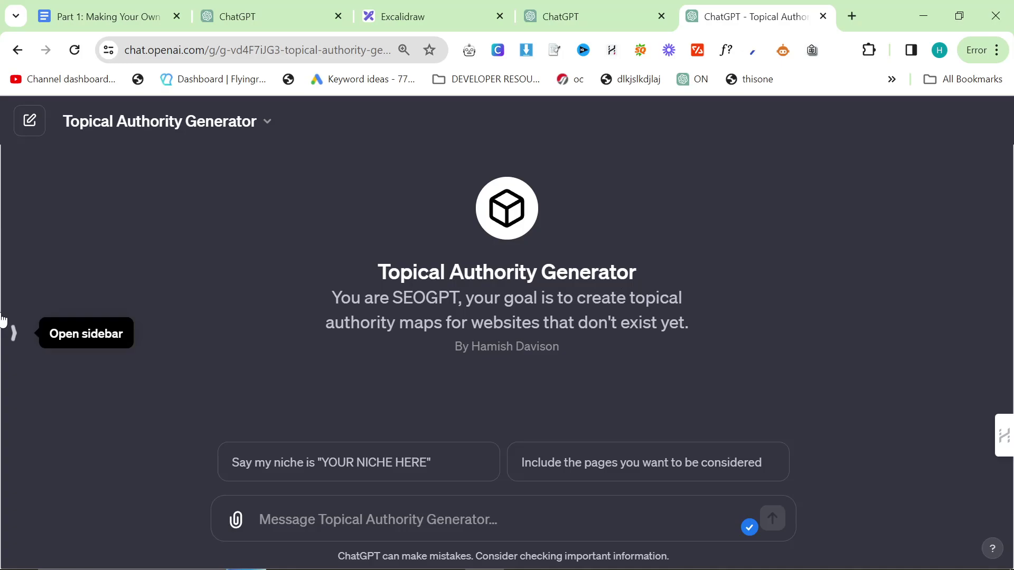